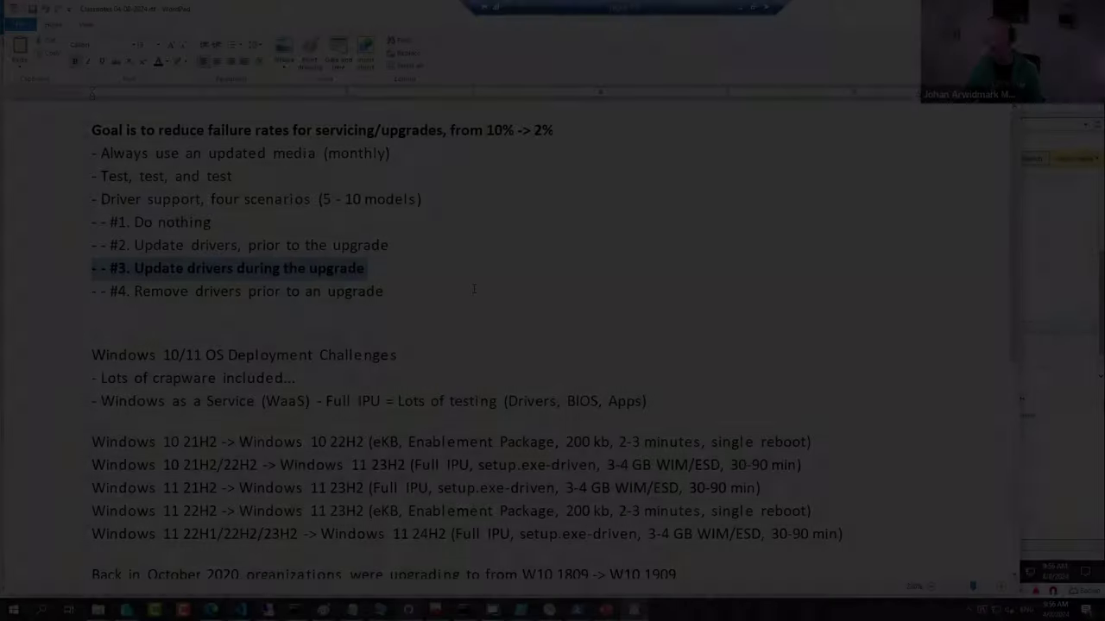
Step: Leave the WordPad notes and bring up the Configuration Manager 'upgrade' task sequence results
{"action": "left_click", "coordinate": [473, 288]}
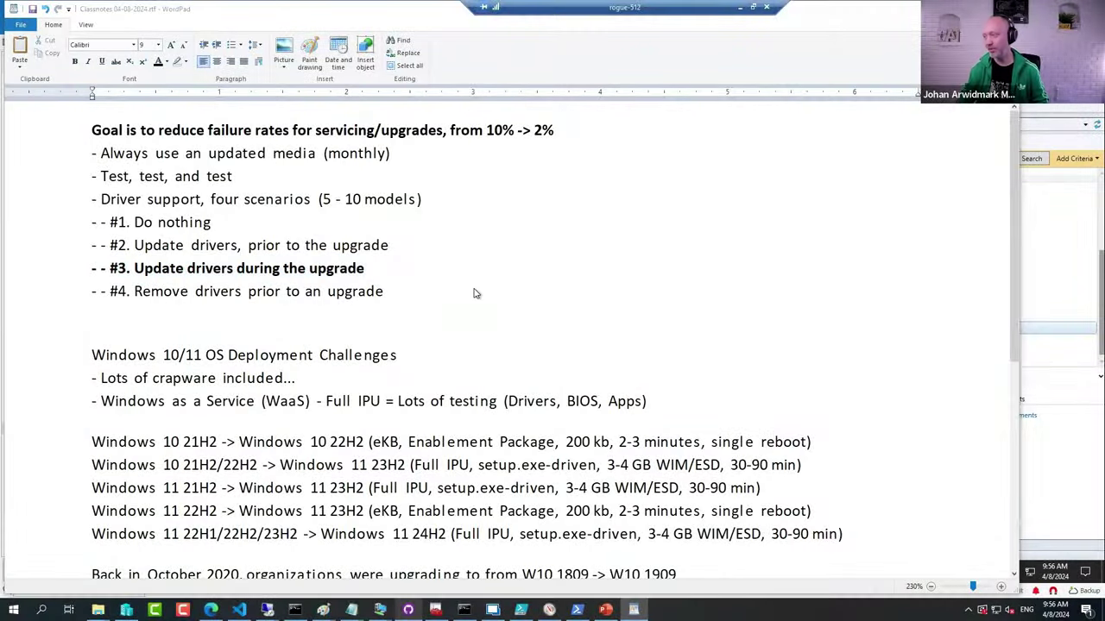
{"action": "key", "text": "alt+Tab"}
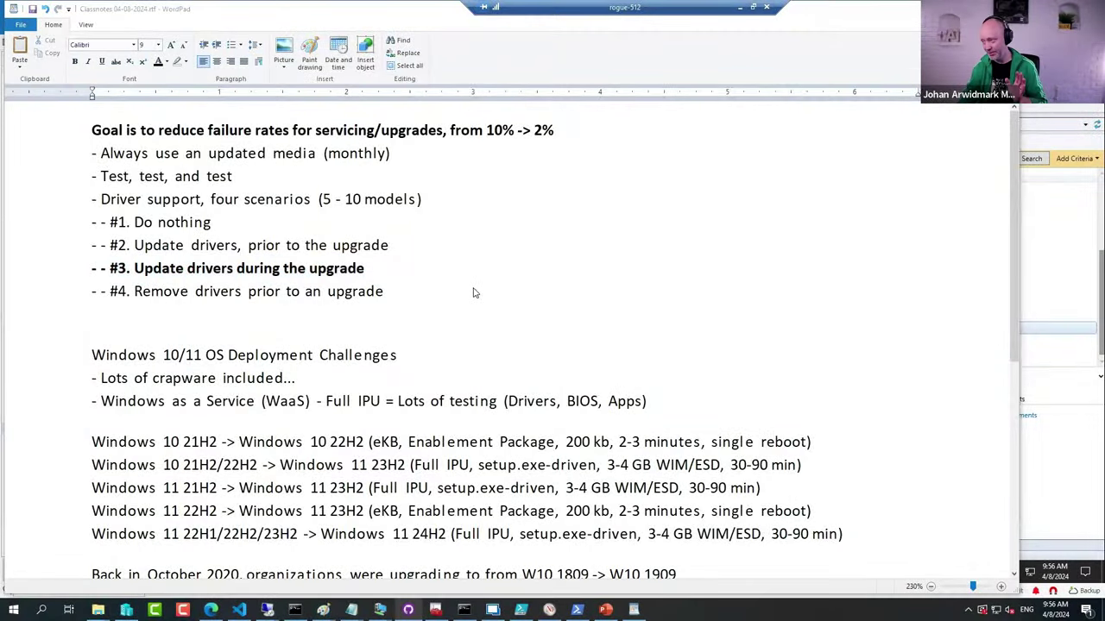
{"action": "key", "text": "alt+Tab"}
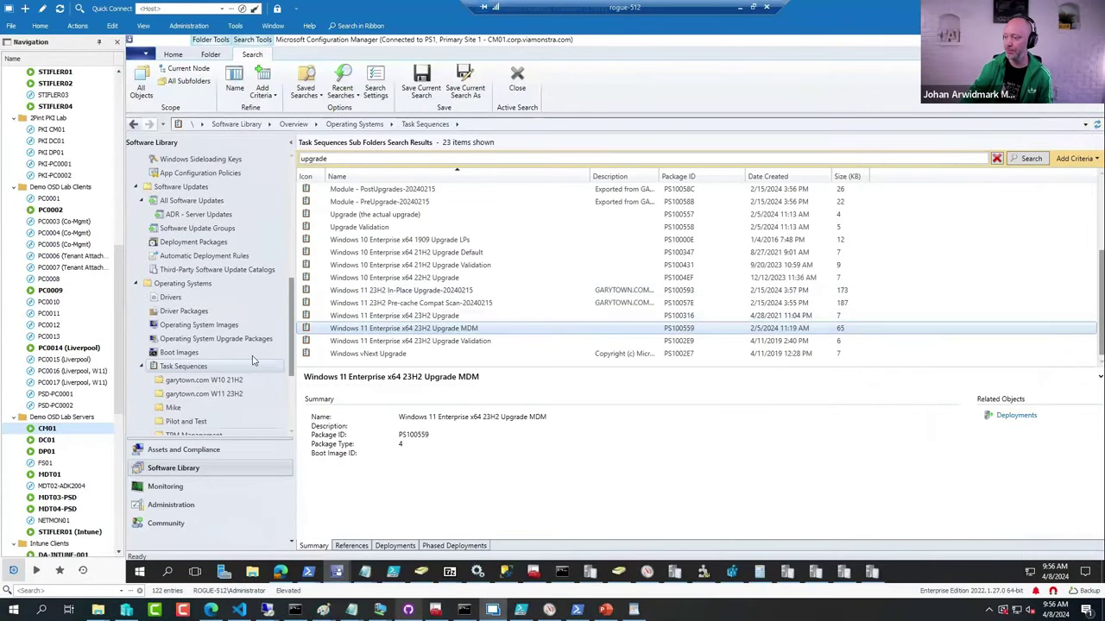
Step: In the Software Library, open the Dell driver packages folder listing 31 packages
{"action": "scroll", "coordinate": [256, 344], "scroll_direction": "up", "scroll_amount": 10}
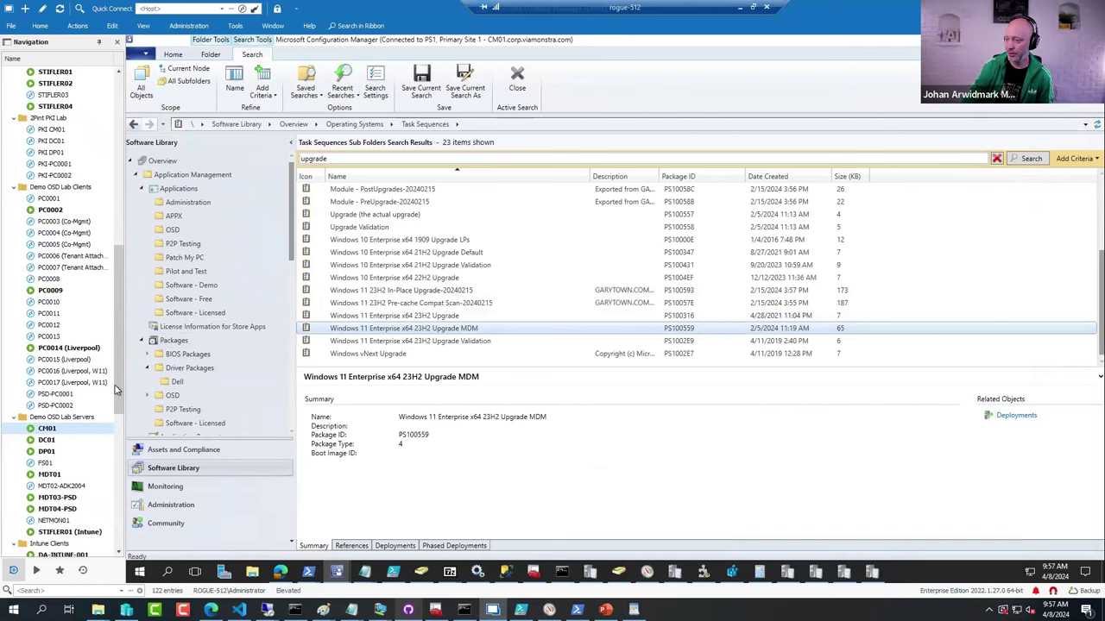
{"action": "scroll", "coordinate": [116, 390], "scroll_direction": "up", "scroll_amount": 11}
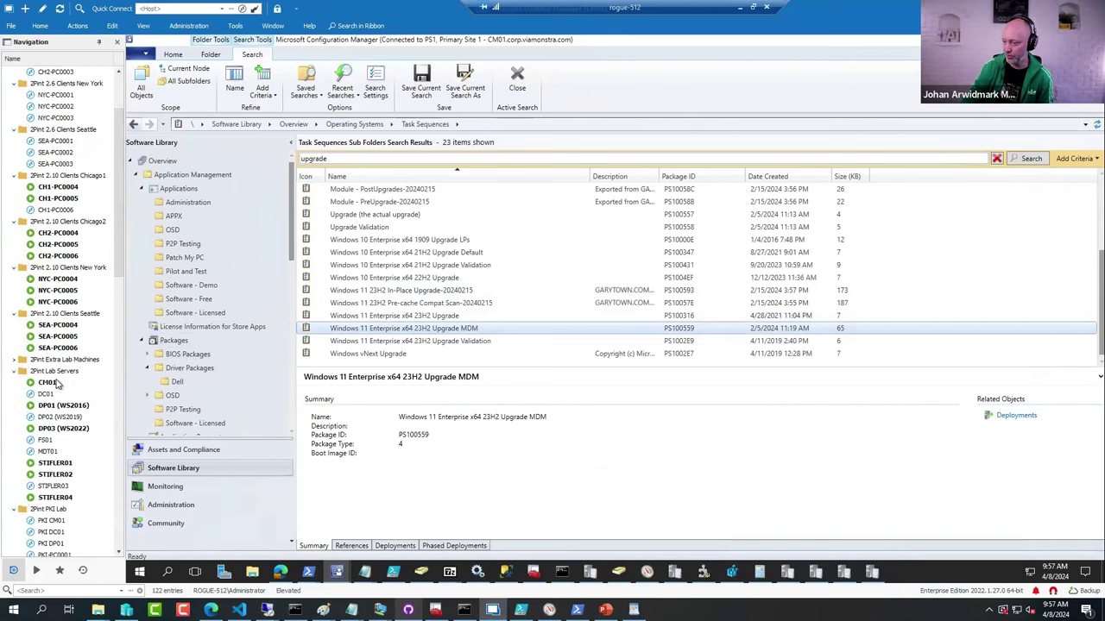
{"action": "left_click", "coordinate": [48, 382]}
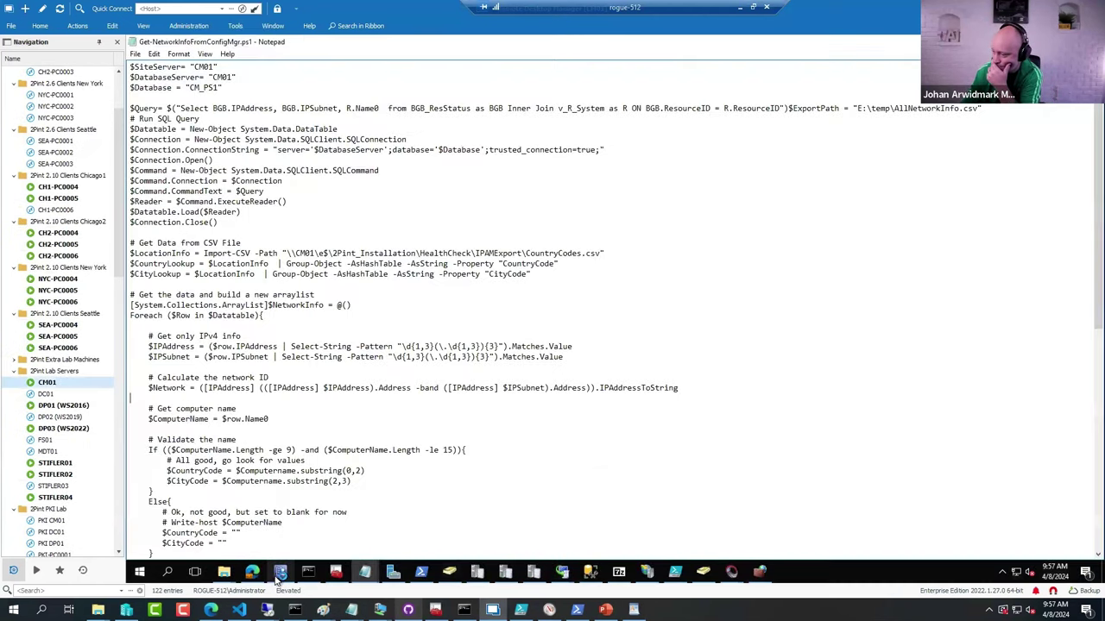
{"action": "left_click", "coordinate": [280, 572]}
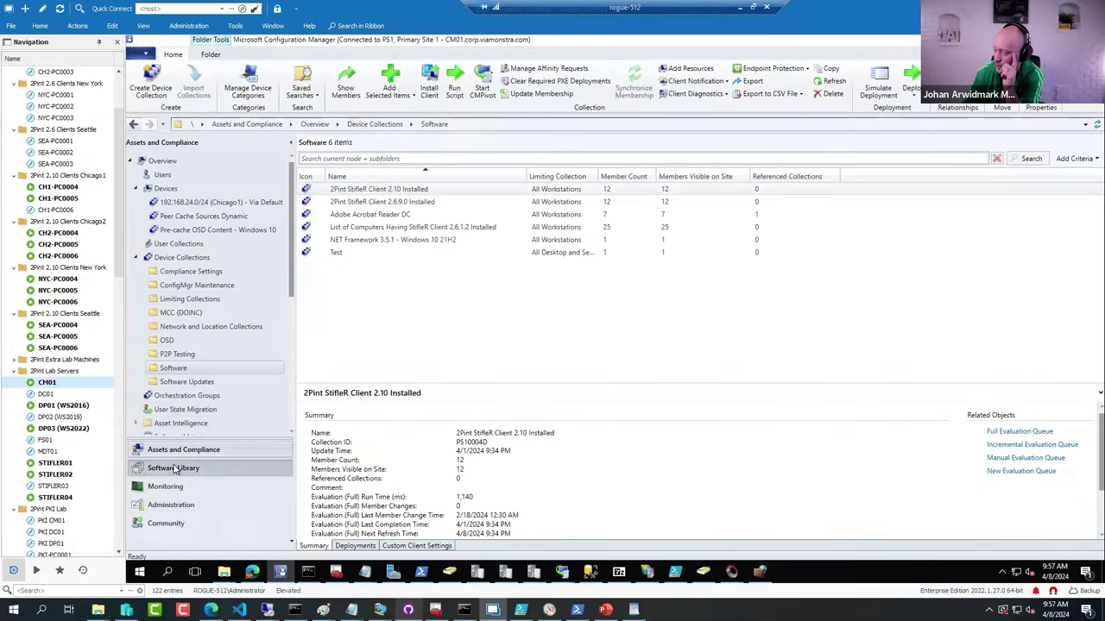
{"action": "left_click", "coordinate": [173, 467]}
{"action": "scroll", "coordinate": [250, 380], "scroll_direction": "up", "scroll_amount": 5}
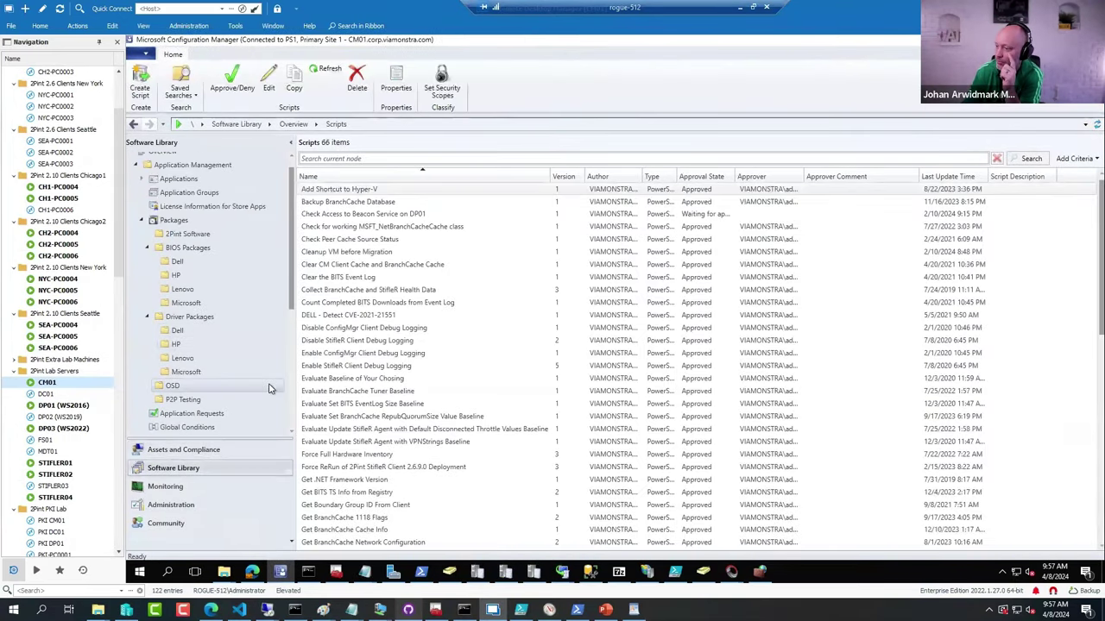
{"action": "left_click", "coordinate": [177, 330]}
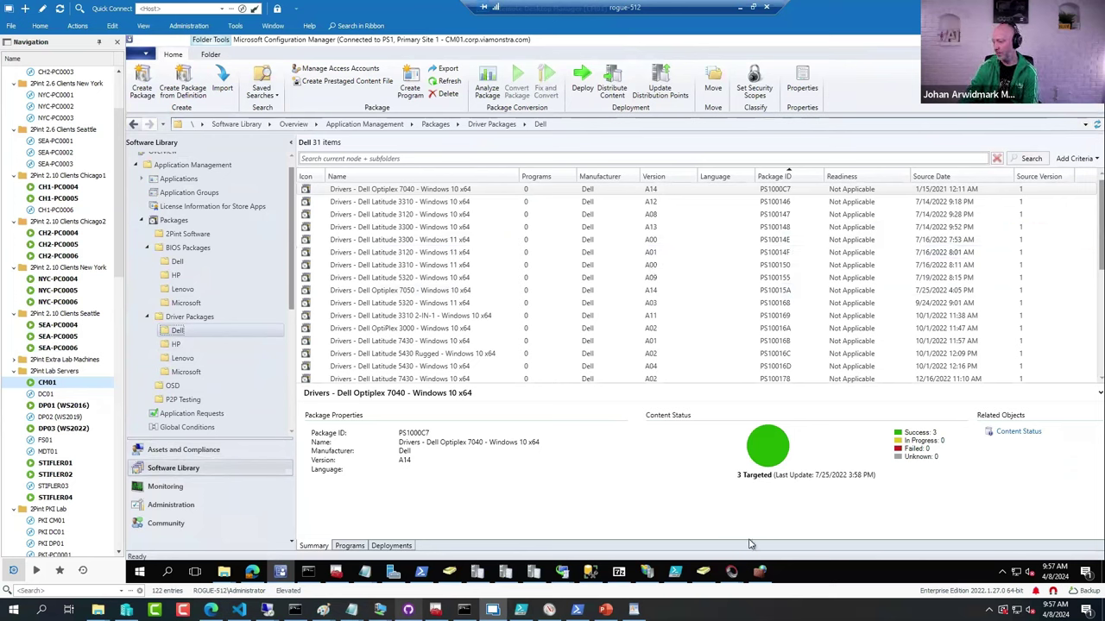
{"action": "mouse_move", "coordinate": [731, 576]}
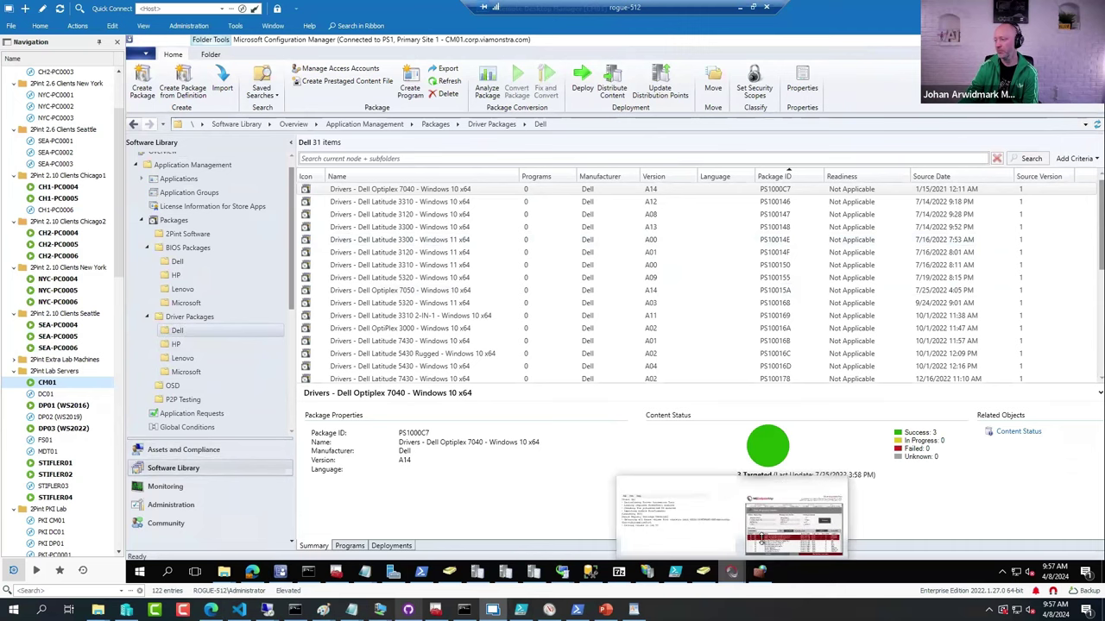
{"action": "left_click", "coordinate": [758, 539]}
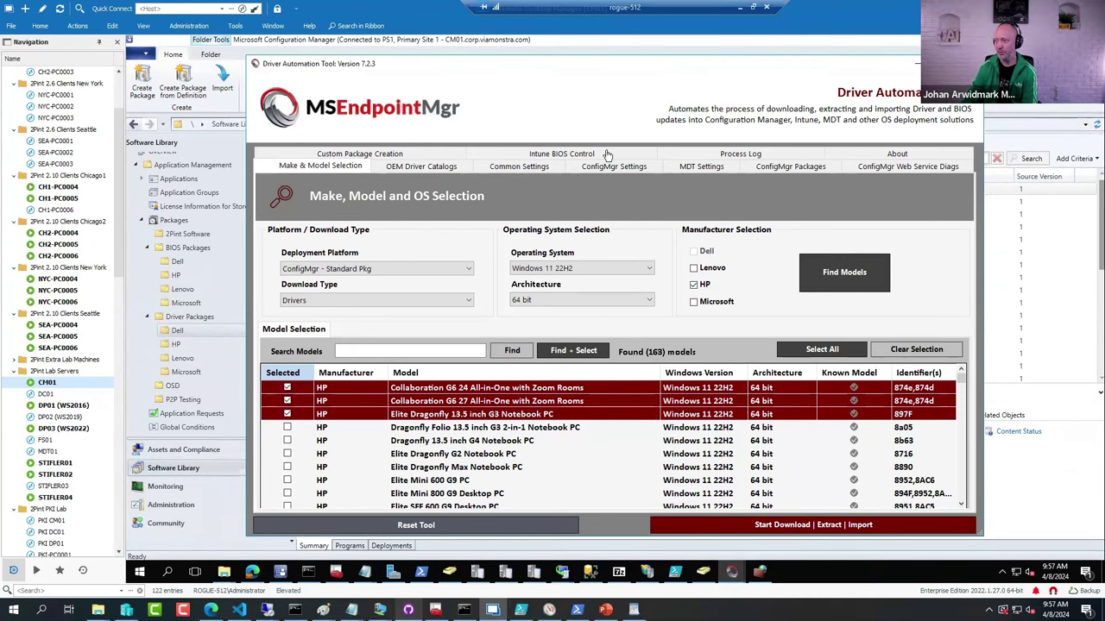
{"action": "key", "text": "alt+Tab"}
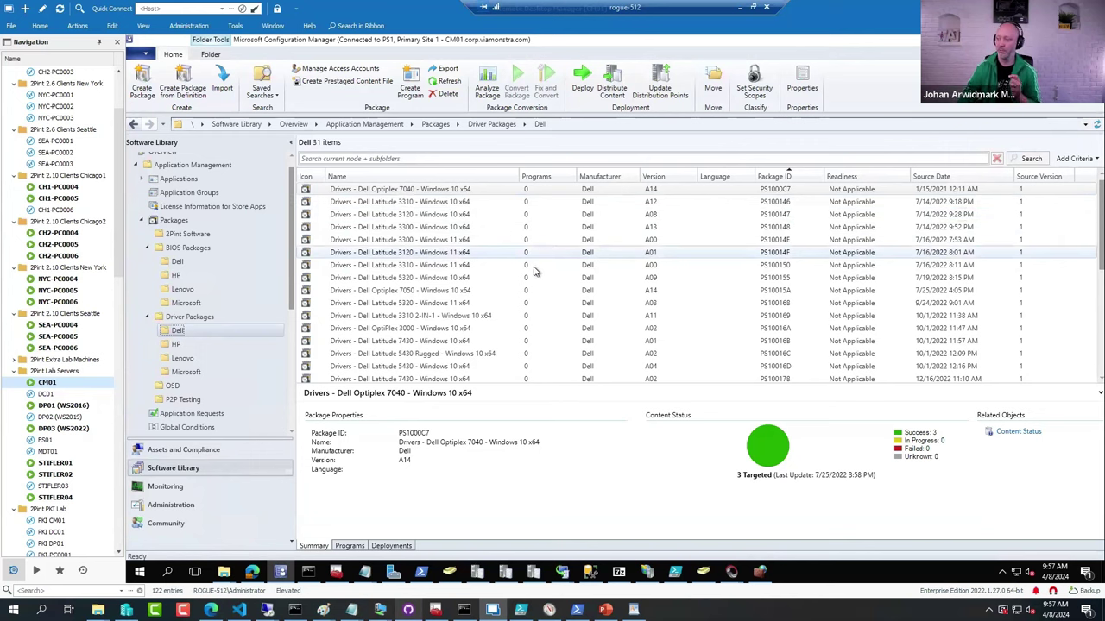
Step: Open the Data Source properties of the Dell Latitude 3300 Windows 11 package
{"action": "left_click", "coordinate": [435, 242]}
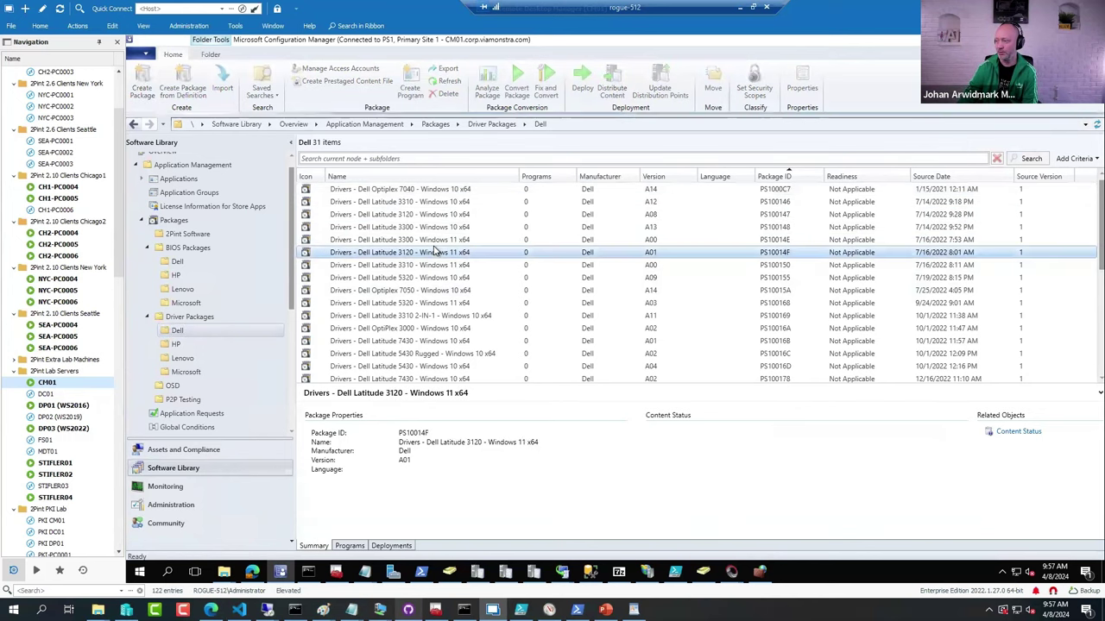
{"action": "right_click", "coordinate": [435, 243]}
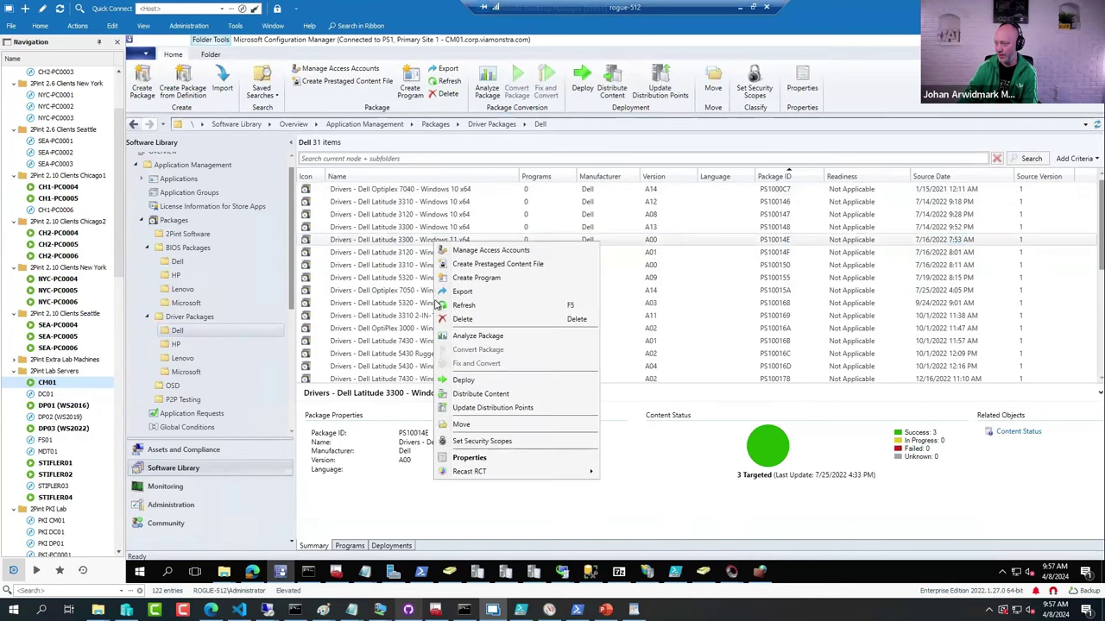
{"action": "left_click", "coordinate": [471, 465]}
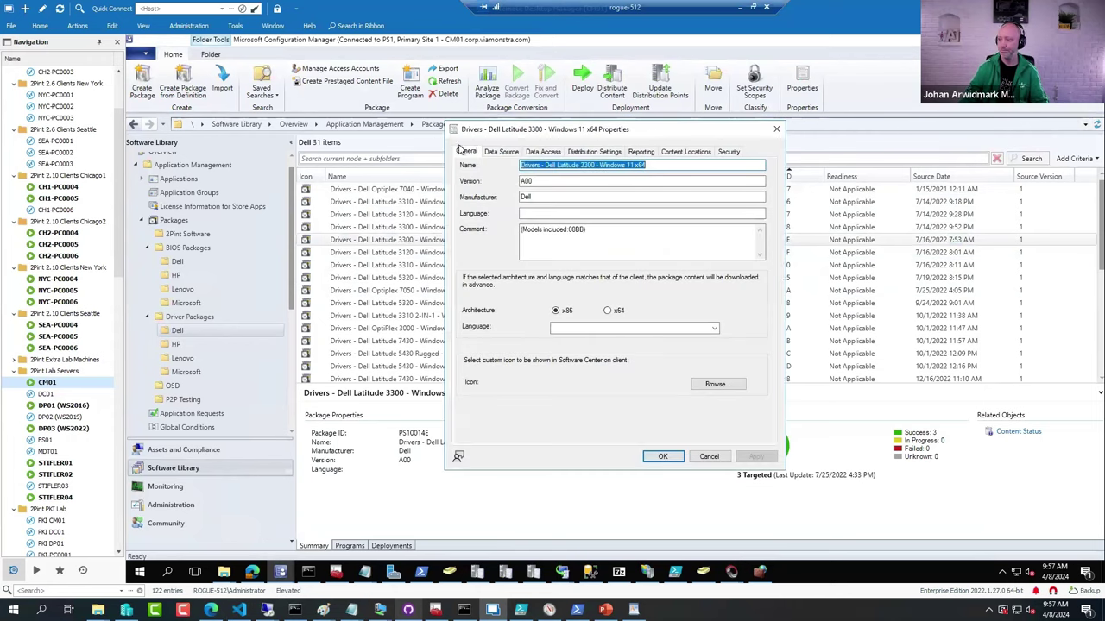
{"action": "left_click", "coordinate": [501, 152]}
Step: Copy the package's source folder path and open it through the Run prompt
{"action": "left_click", "coordinate": [601, 237]}
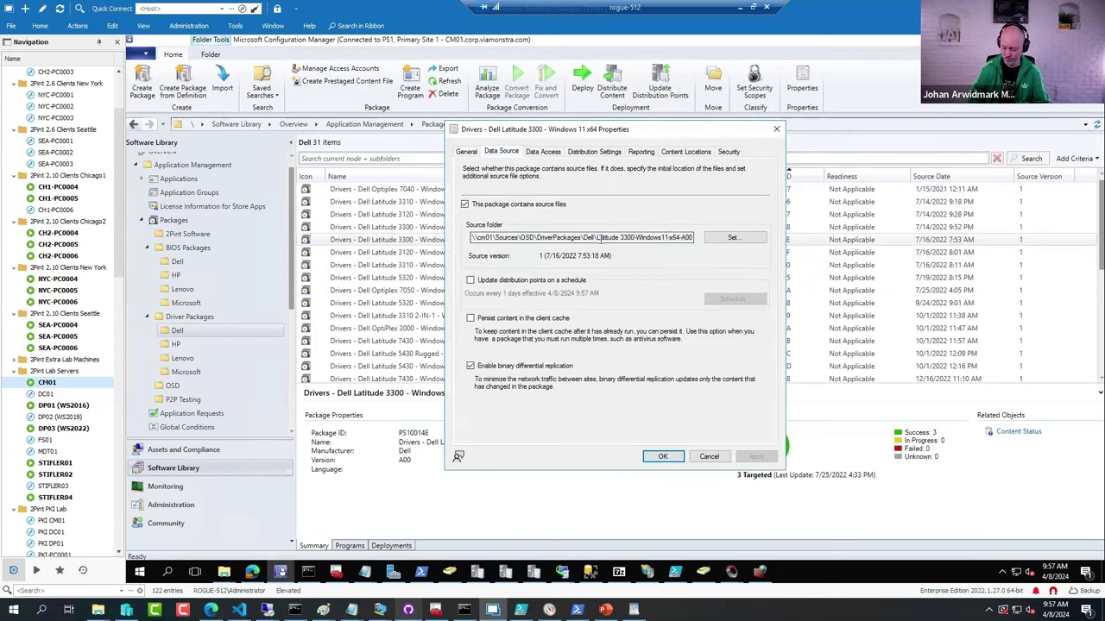
{"action": "key", "text": "ctrl+a"}
{"action": "key", "text": "ctrl+c"}
{"action": "key", "text": "super+r"}
{"action": "key", "text": "ctrl+v"}
{"action": "key", "text": "Return"}
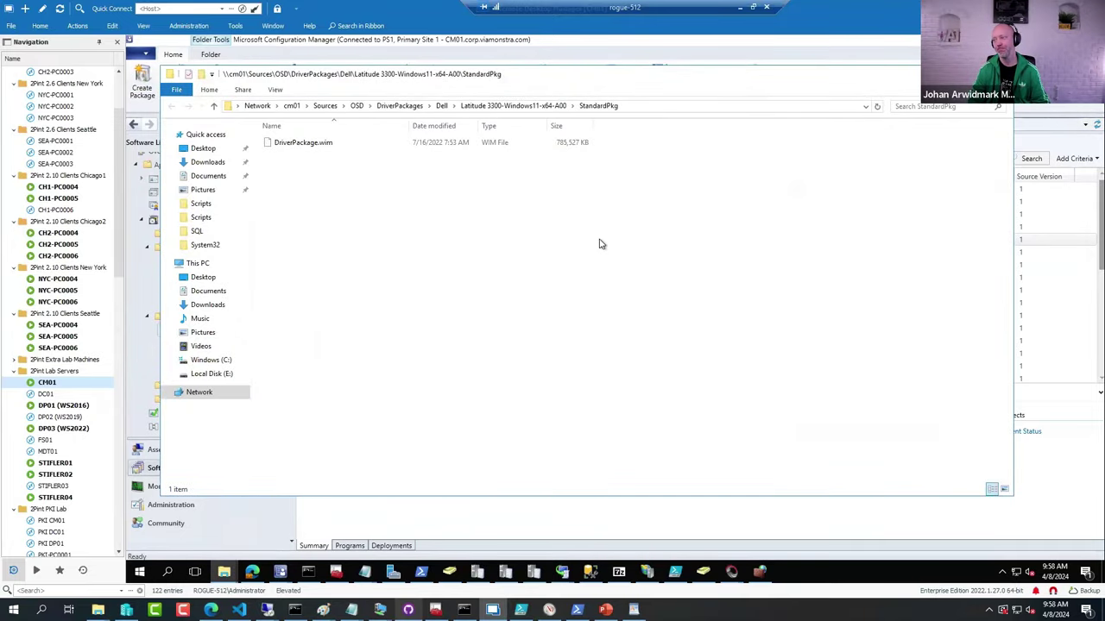
Step: Open DriverPackage.wim as an archive in 7-Zip
{"action": "left_click", "coordinate": [276, 143]}
{"action": "right_click", "coordinate": [277, 143]}
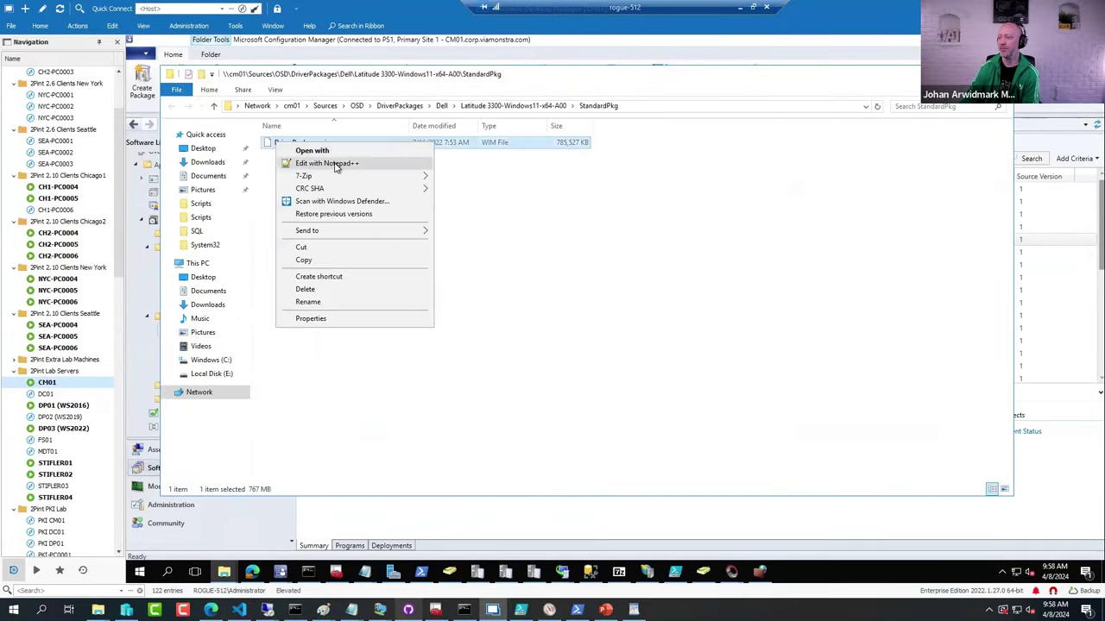
{"action": "mouse_move", "coordinate": [382, 177]}
{"action": "left_click", "coordinate": [470, 177]}
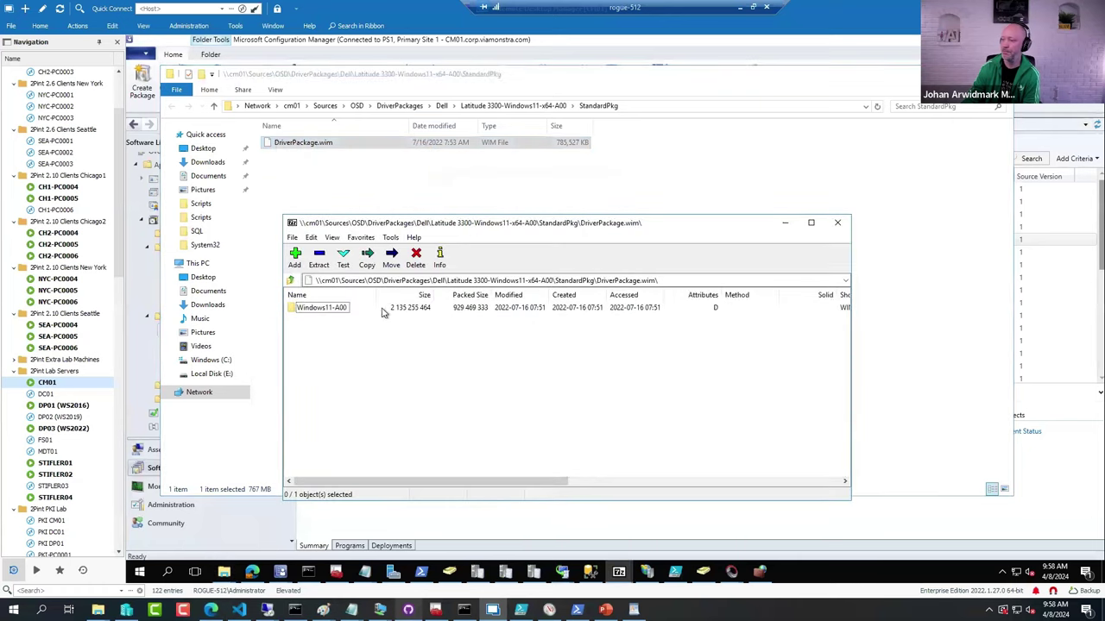
Step: Browse into Windows11-A00\3300\win11\x64, then go back up to 3300
{"action": "double_click", "coordinate": [321, 309]}
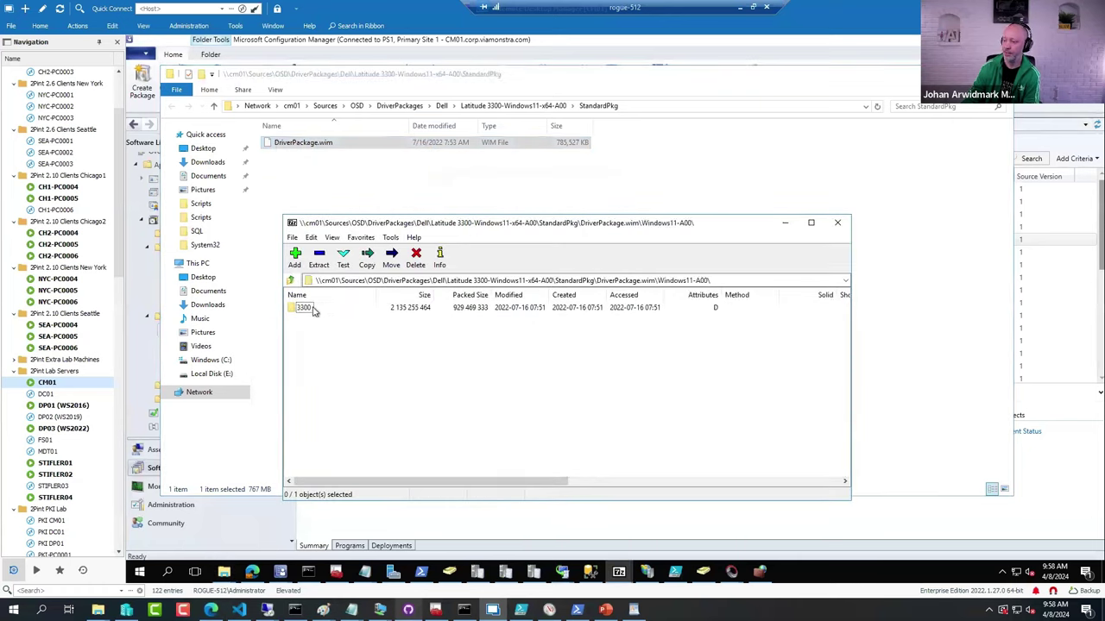
{"action": "double_click", "coordinate": [312, 309]}
{"action": "double_click", "coordinate": [306, 309]}
{"action": "double_click", "coordinate": [304, 311]}
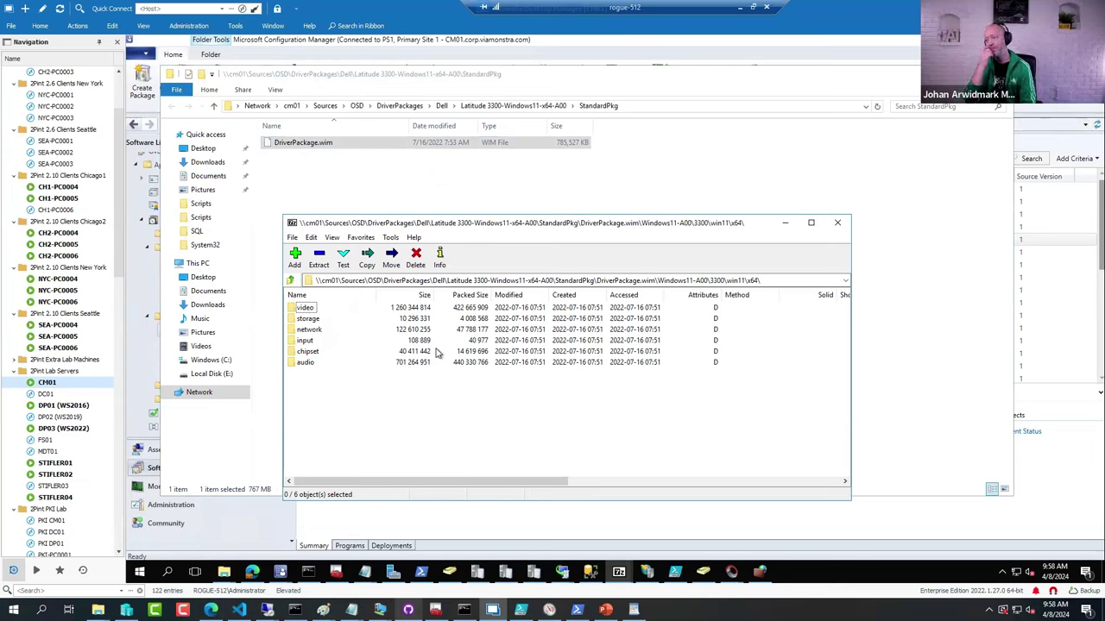
{"action": "left_click", "coordinate": [292, 281]}
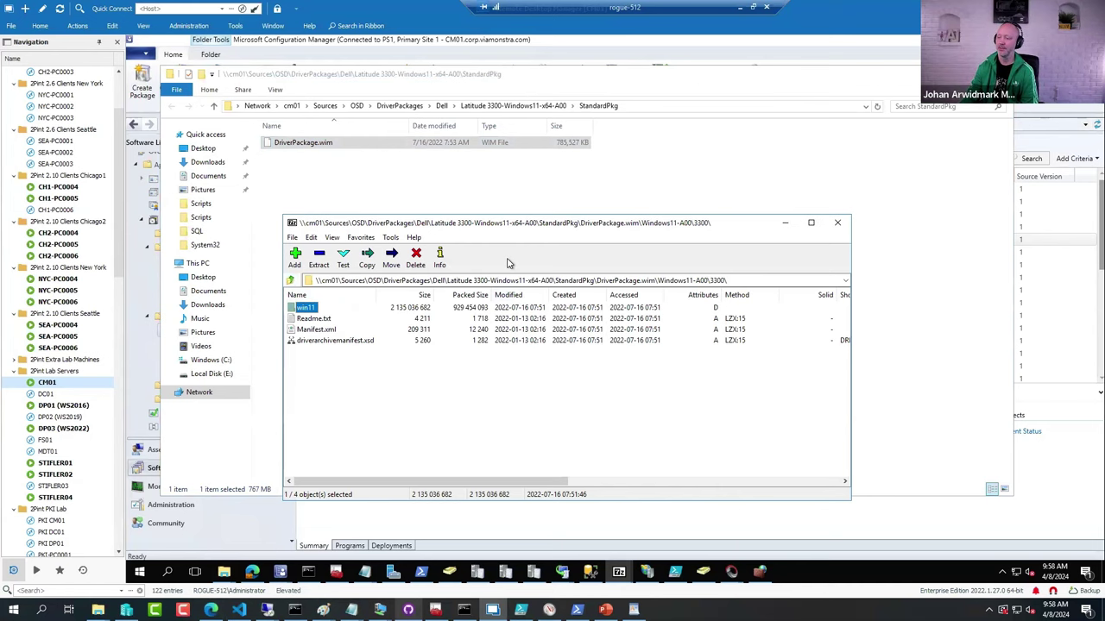
Step: Move the 7-Zip window and adjust its layout and columns
{"action": "left_click_drag", "start_coordinate": [470, 224], "coordinate": [536, 183]}
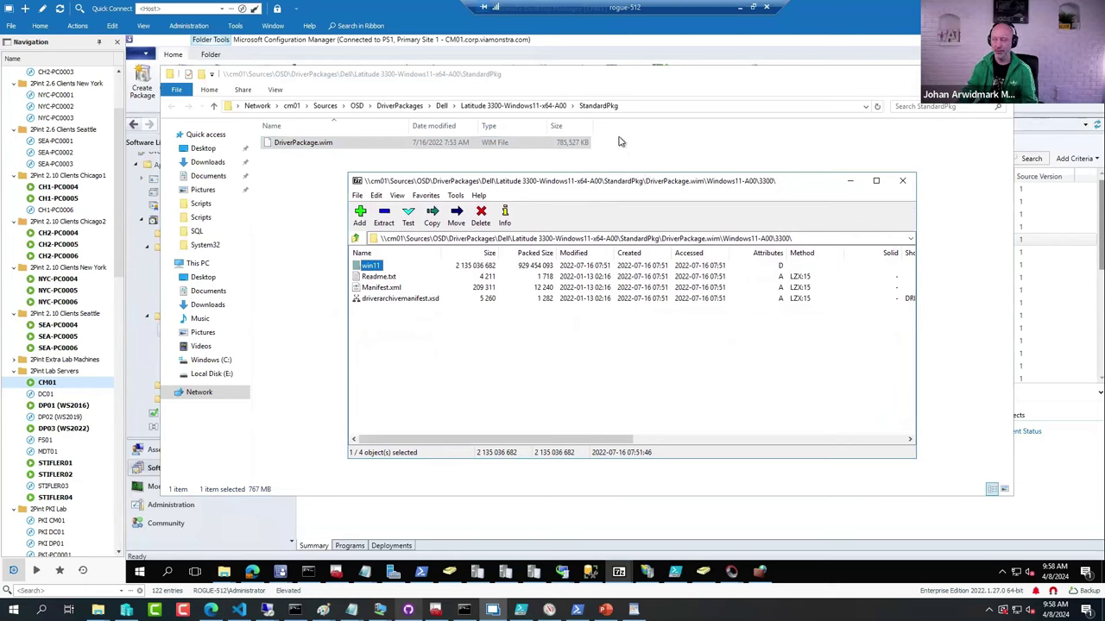
{"action": "key", "text": "ctrl+2"}
{"action": "left_click_drag", "start_coordinate": [546, 156], "coordinate": [620, 161]}
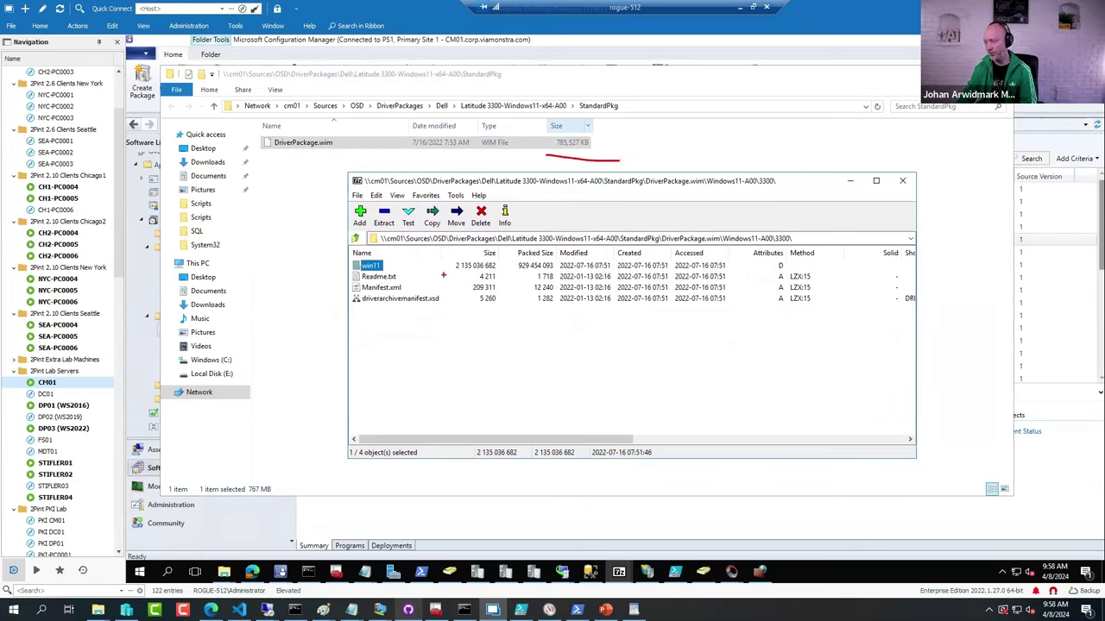
{"action": "left_click_drag", "start_coordinate": [442, 275], "coordinate": [498, 275]}
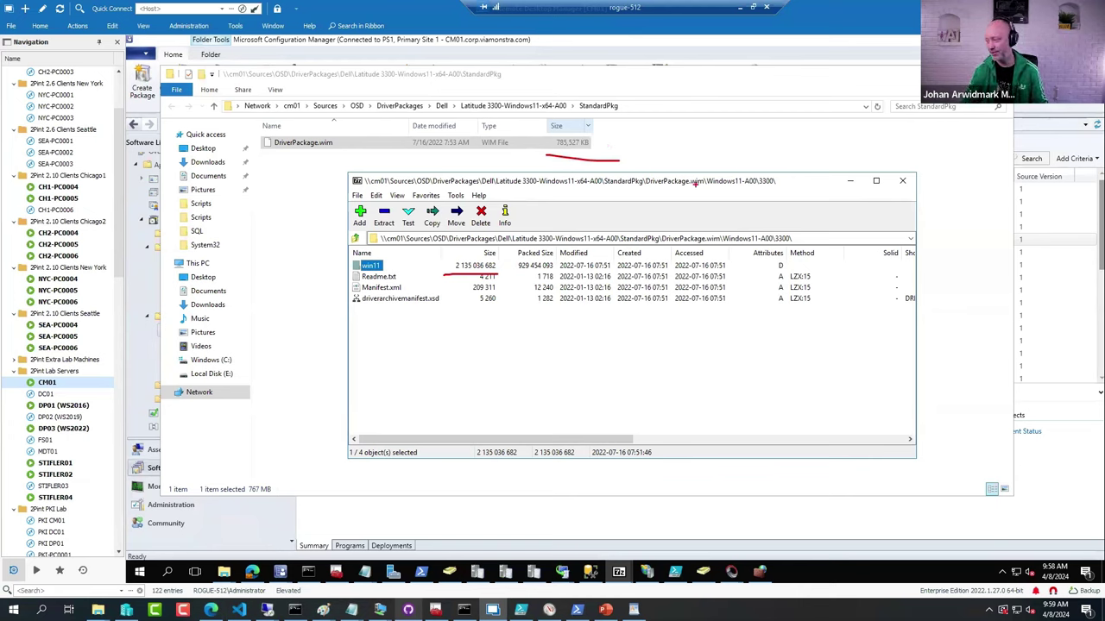
Step: Open F:\Apps (XXL) from the Run prompt history
{"action": "key", "text": "Escape"}
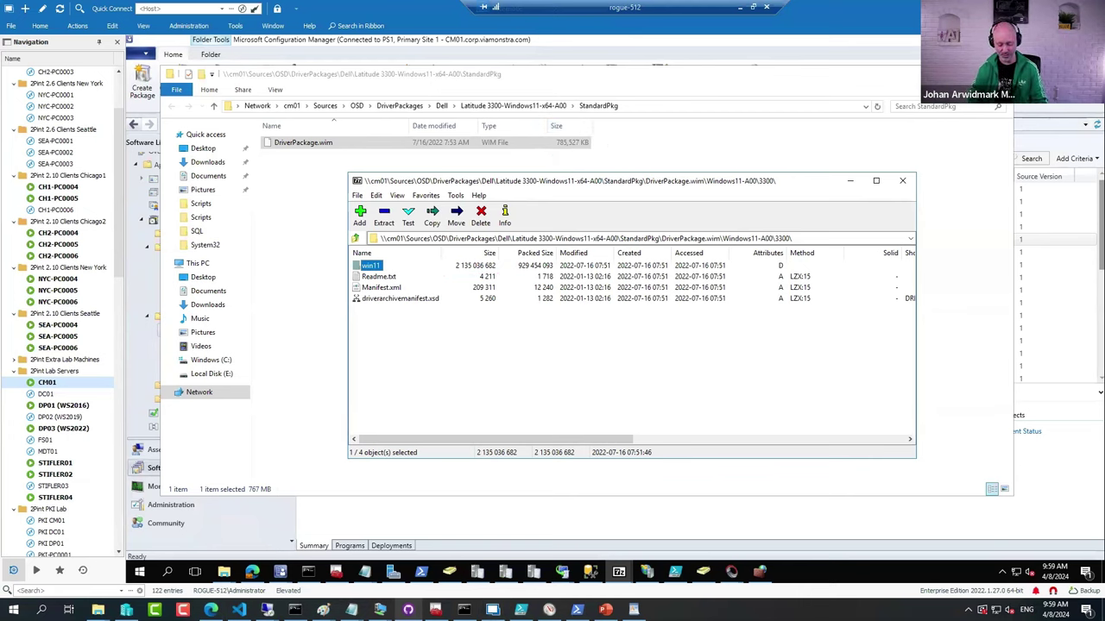
{"action": "key", "text": "super+r"}
{"action": "type", "text": "c"}
{"action": "key", "text": "BackSpace"}
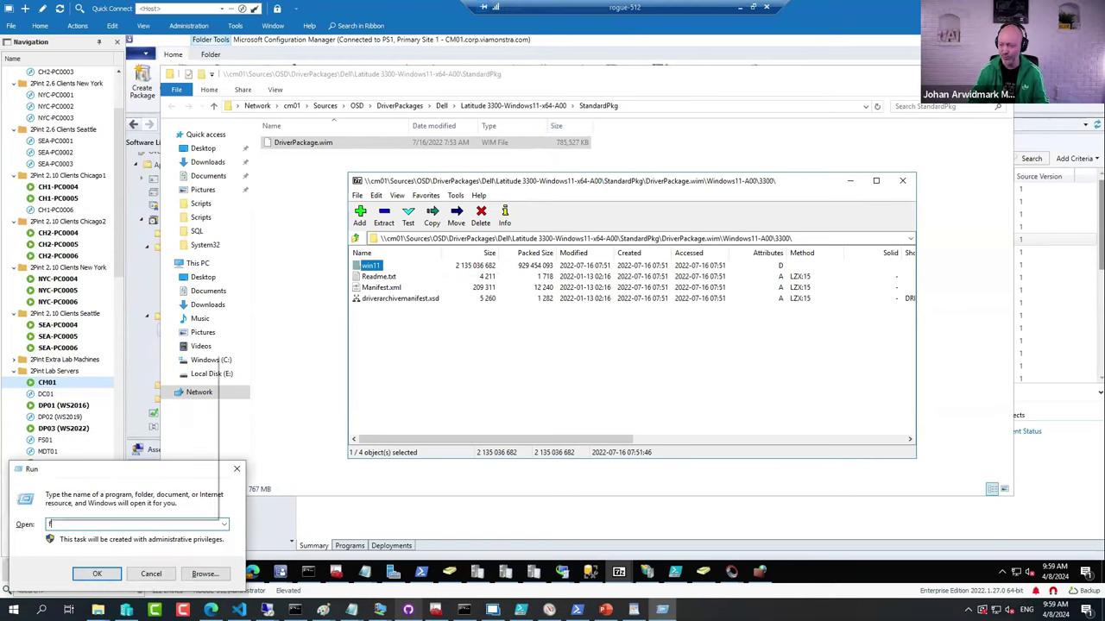
{"action": "type", "text": "f:\\"}
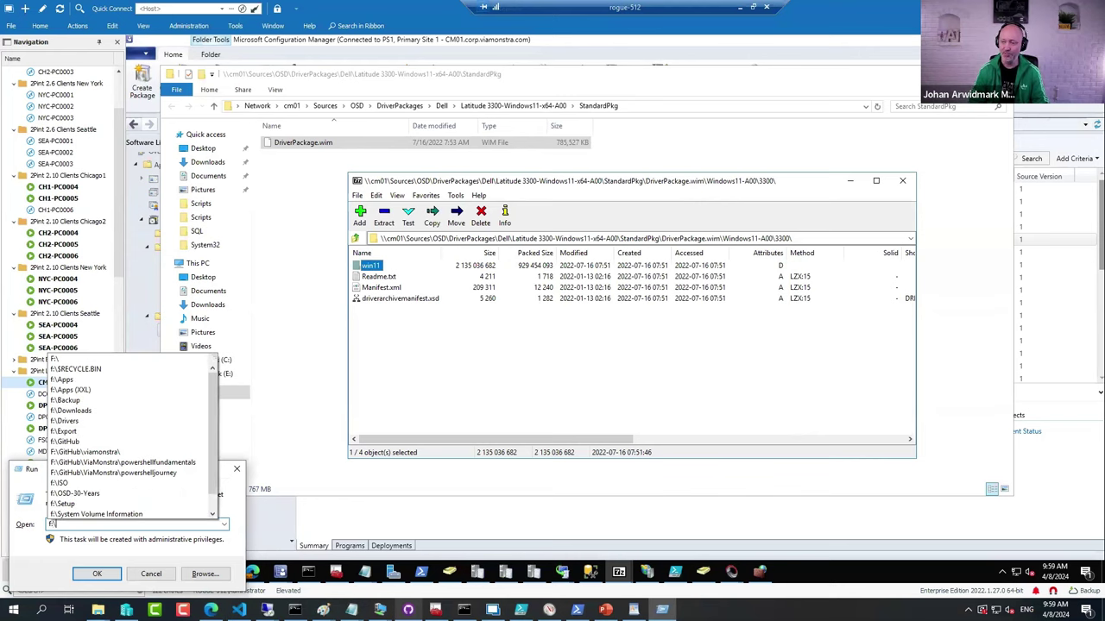
{"action": "key", "text": "Down"}
{"action": "key", "text": "Down"}
{"action": "key", "text": "Down"}
{"action": "key", "text": "Down"}
{"action": "key", "text": "Return"}
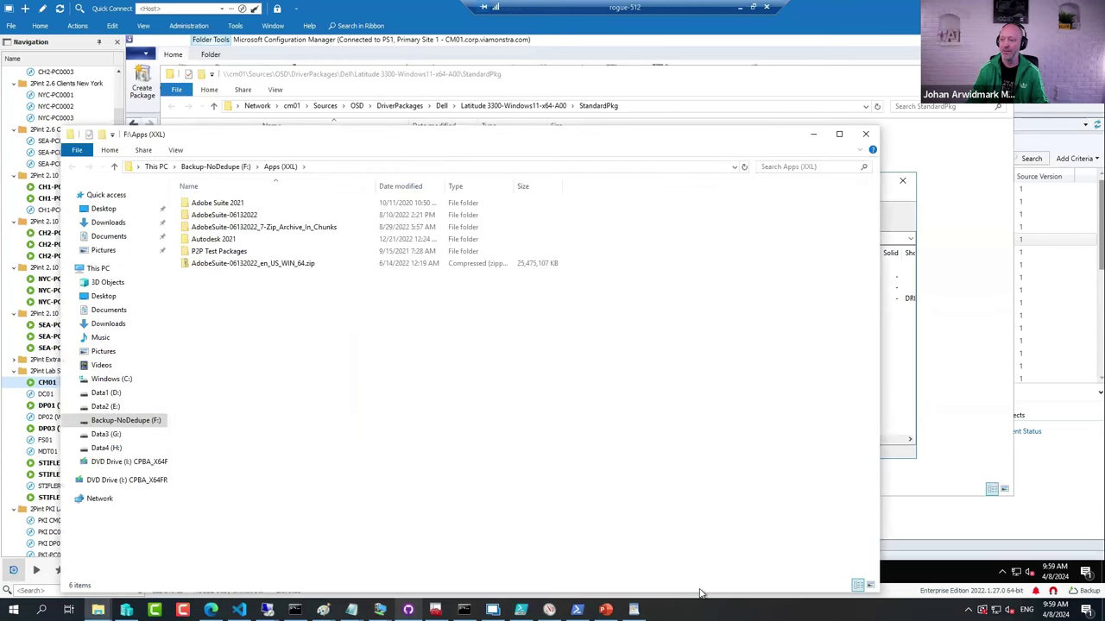
Step: Open the Autodesk 2021 folder, then shrink and reposition its window
{"action": "double_click", "coordinate": [232, 242]}
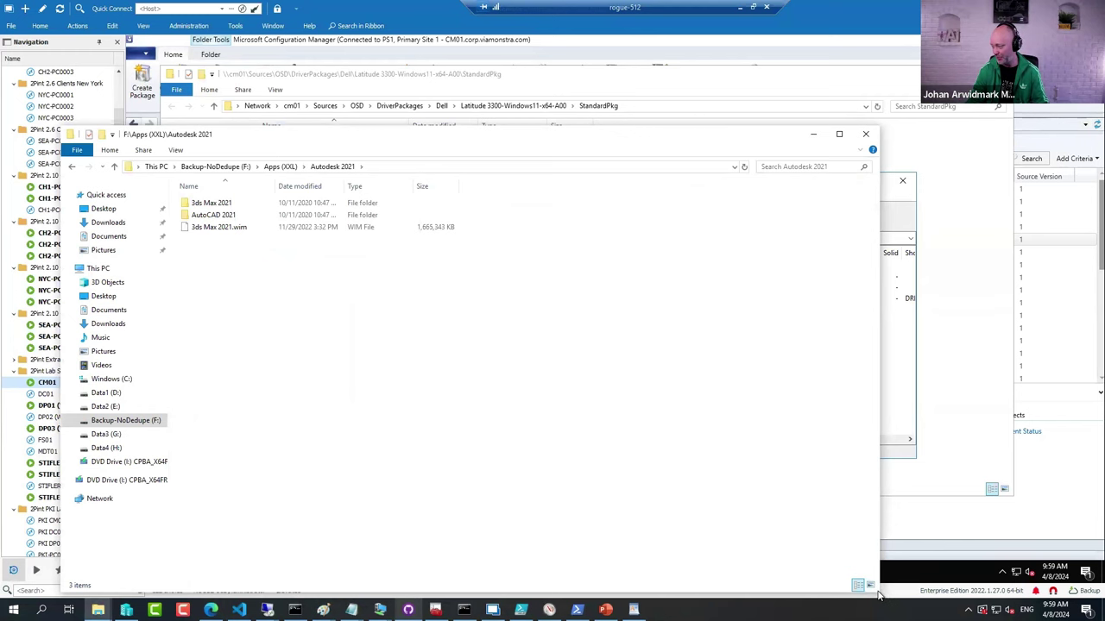
{"action": "left_click_drag", "start_coordinate": [871, 591], "coordinate": [596, 342]}
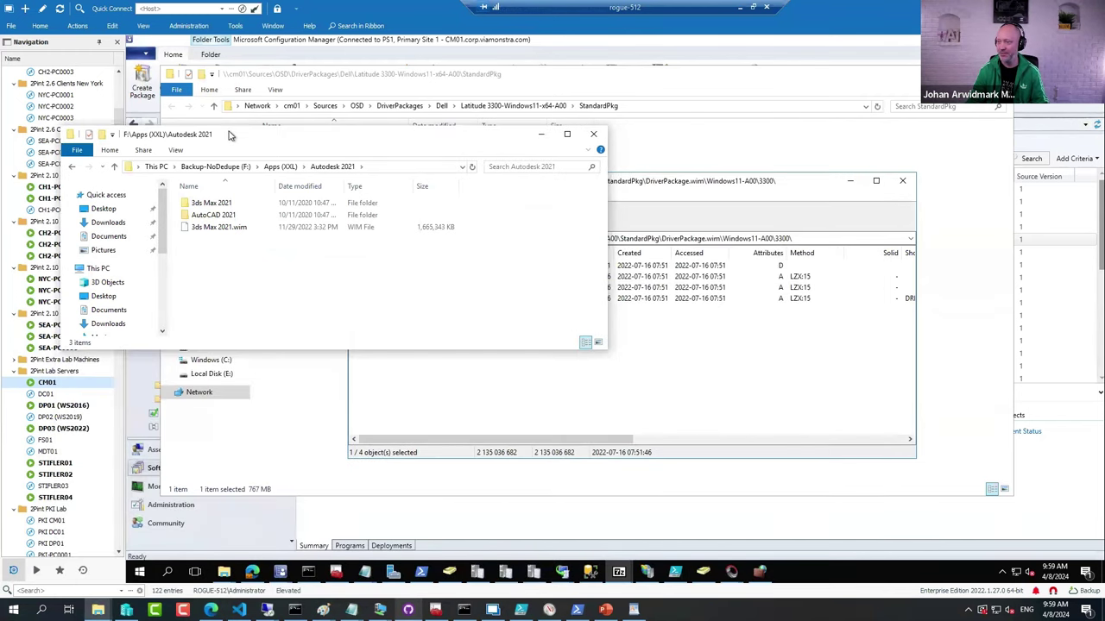
{"action": "left_click_drag", "start_coordinate": [245, 133], "coordinate": [679, 278]}
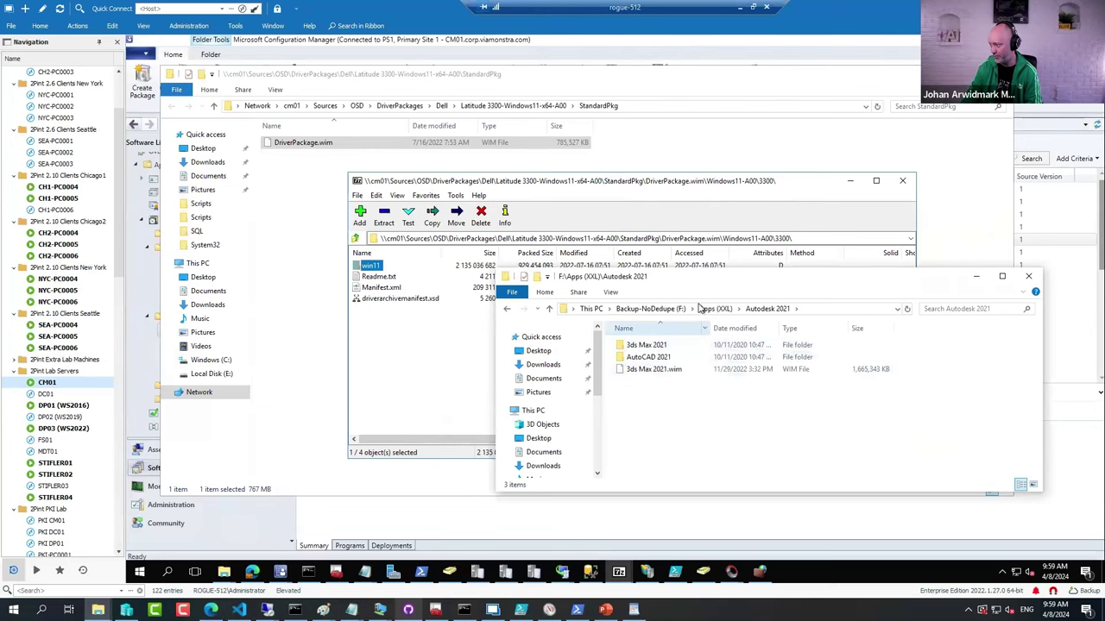
{"action": "left_click_drag", "start_coordinate": [701, 278], "coordinate": [631, 264]}
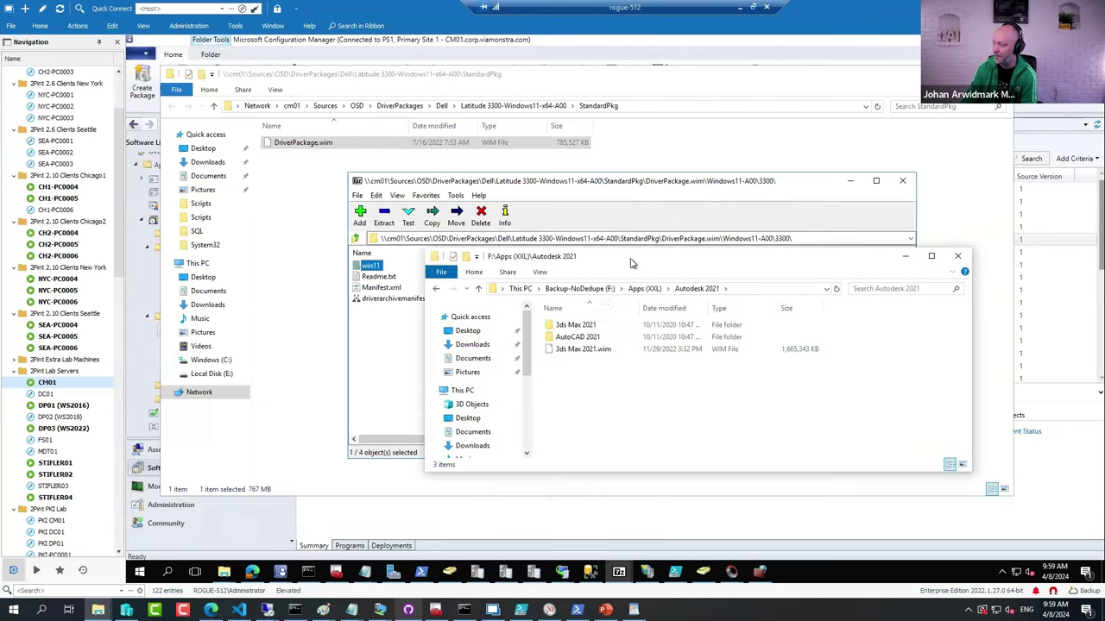
Step: Show 3ds Max 2021 properties, marking 4.22 GB, 18,610 files, and the 1,665,343 KB WIM
{"action": "right_click", "coordinate": [593, 330]}
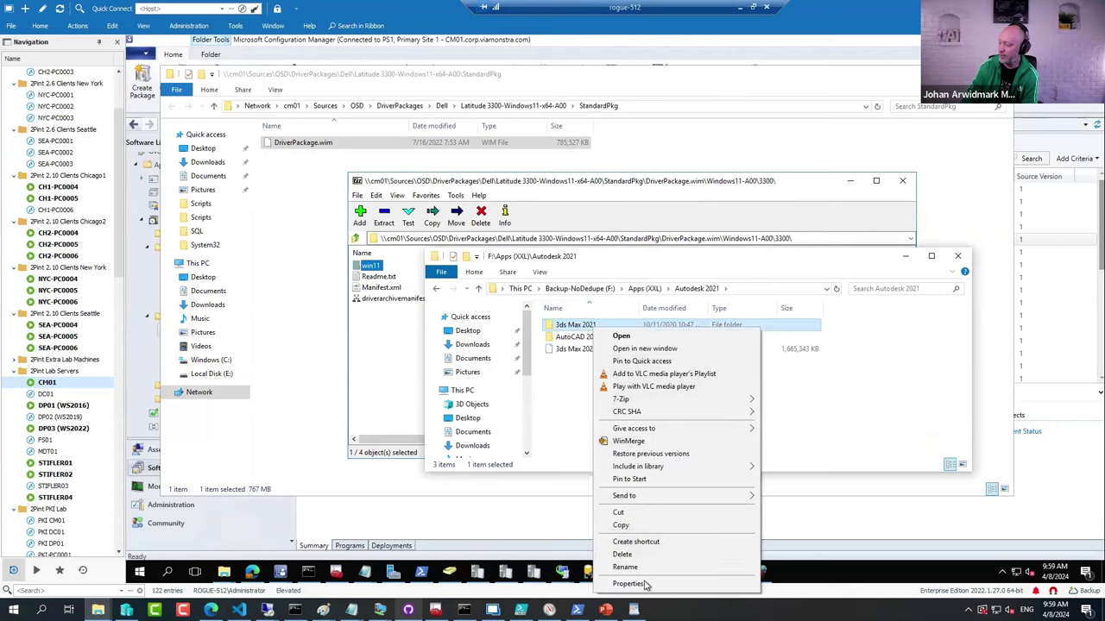
{"action": "left_click", "coordinate": [652, 587]}
{"action": "left_click_drag", "start_coordinate": [607, 252], "coordinate": [450, 225]}
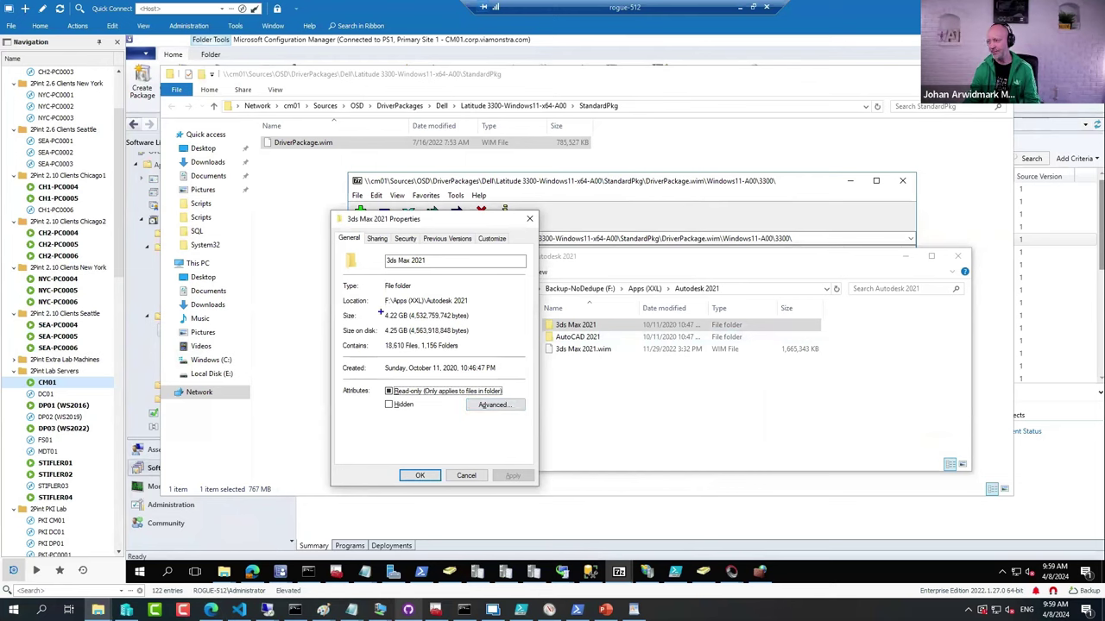
{"action": "left_click_drag", "start_coordinate": [381, 313], "coordinate": [326, 313]}
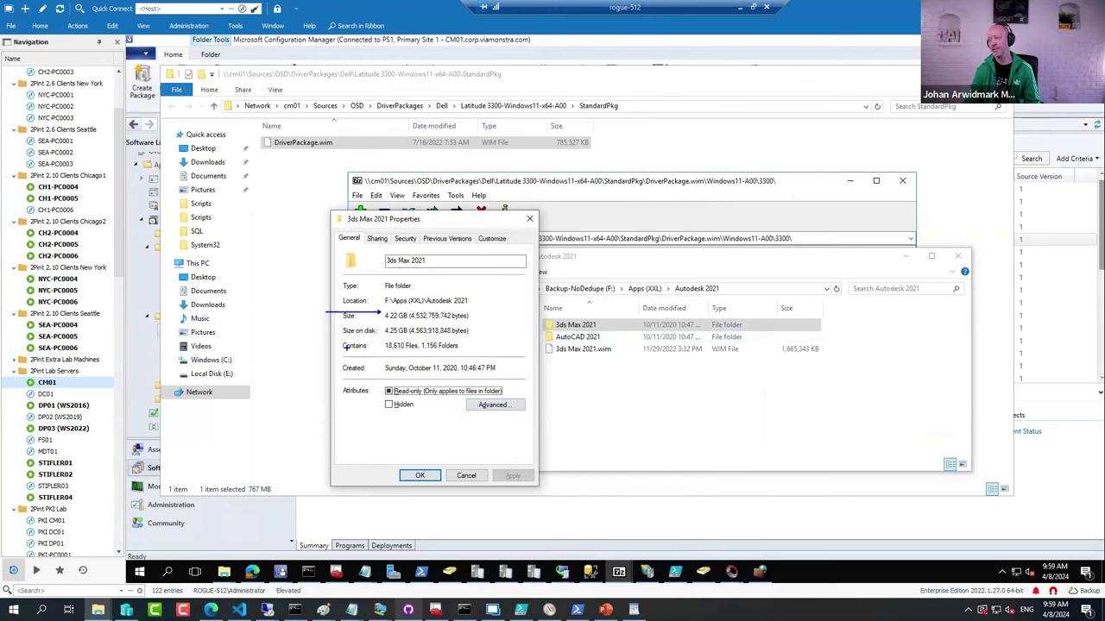
{"action": "left_click_drag", "start_coordinate": [374, 352], "coordinate": [439, 353]}
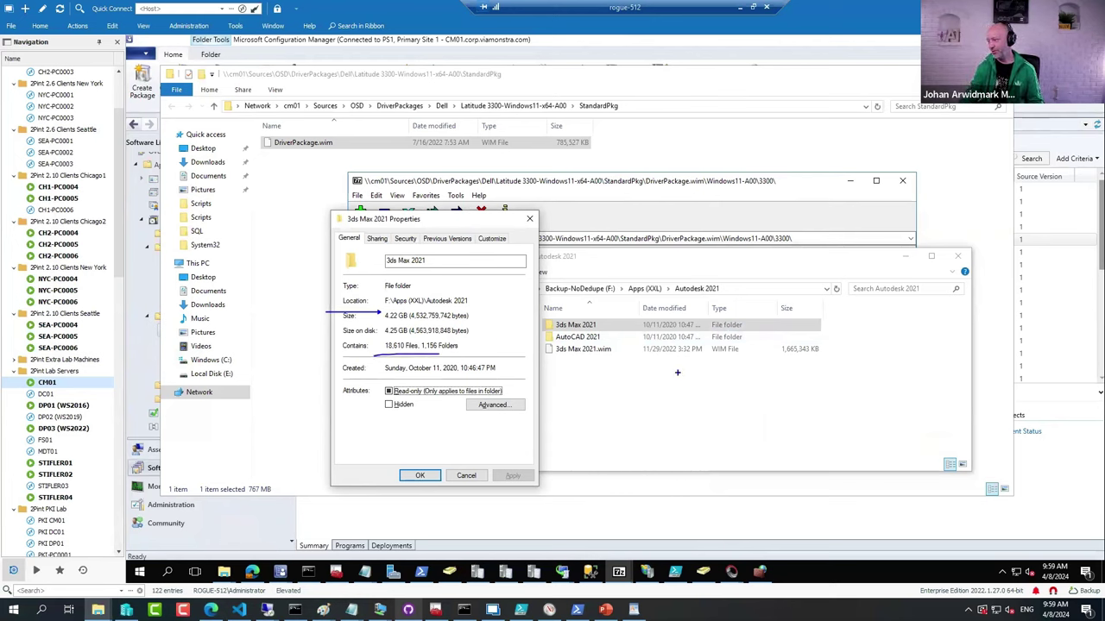
{"action": "left_click_drag", "start_coordinate": [769, 362], "coordinate": [828, 355]}
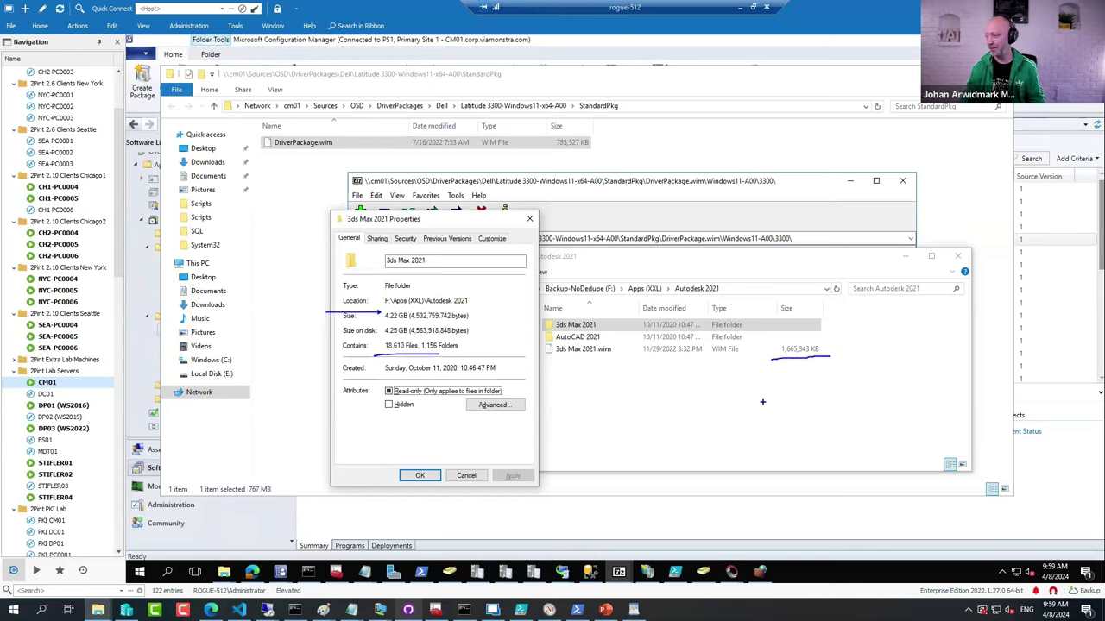
{"action": "key", "text": "Escape"}
Step: Close the properties dialog, the Autodesk 2021 folder and the 7-Zip windows
{"action": "left_click", "coordinate": [466, 476]}
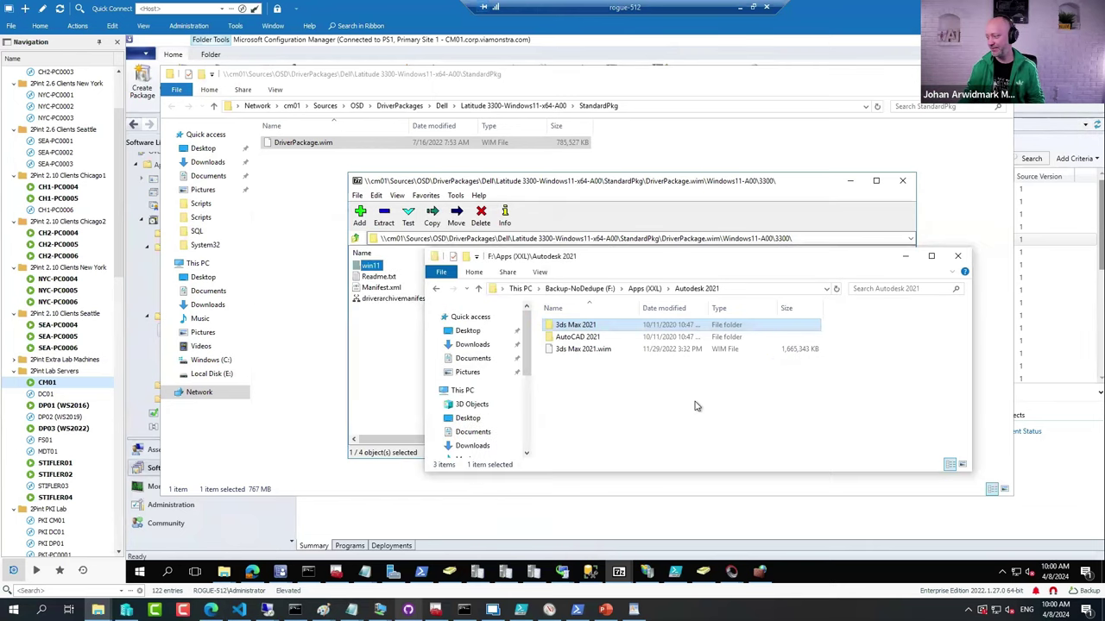
{"action": "left_click", "coordinate": [697, 406]}
{"action": "key", "text": "alt+F4"}
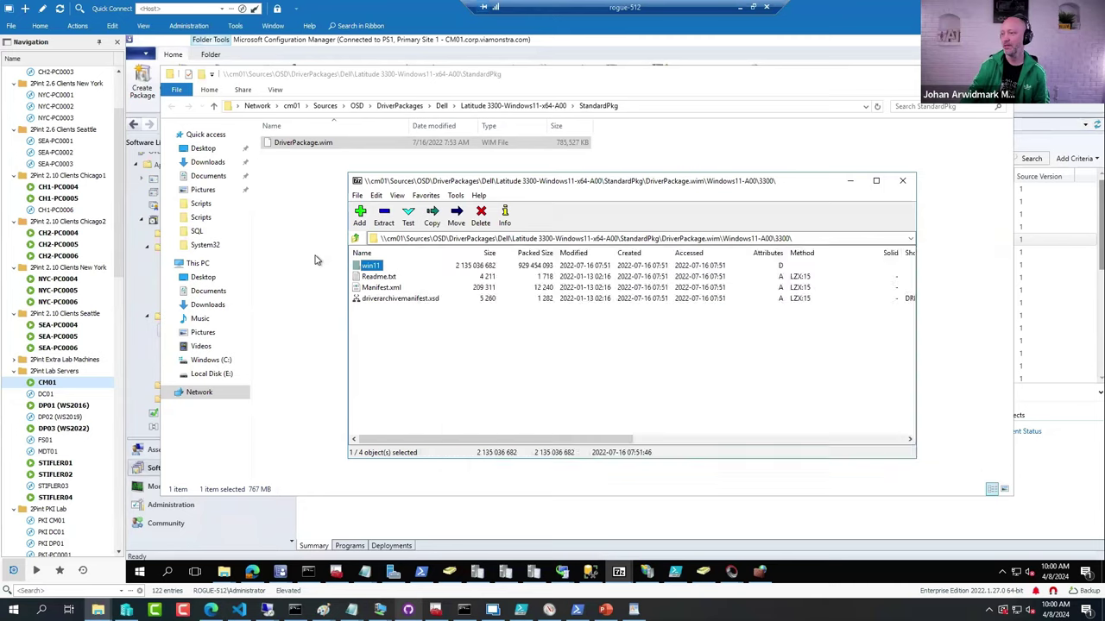
{"action": "key", "text": "alt+F4"}
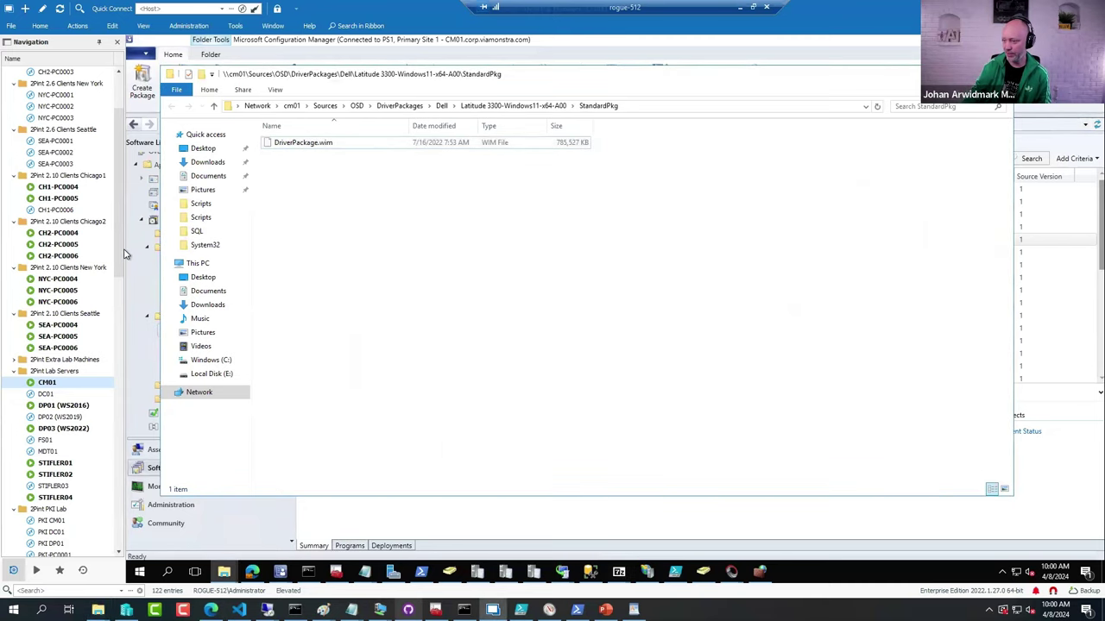
{"action": "left_click_drag", "start_coordinate": [120, 250], "coordinate": [120, 427]}
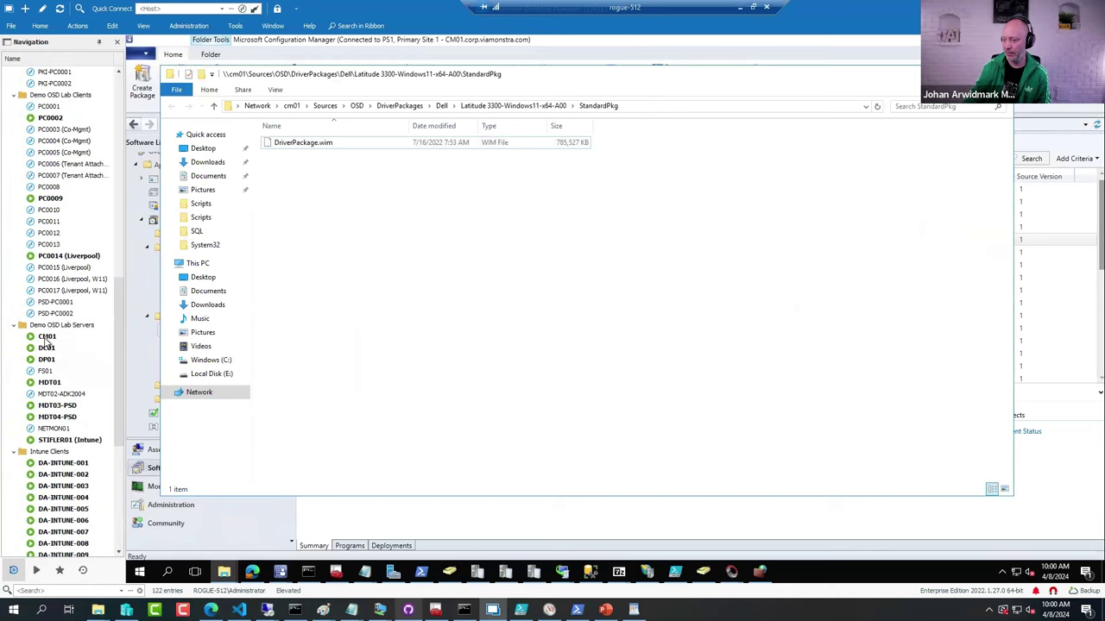
Step: On CM01, edit the 23H2 Upgrade MDM task sequence and select Dynamically Apply Drivers On-Premises
{"action": "left_click", "coordinate": [46, 338]}
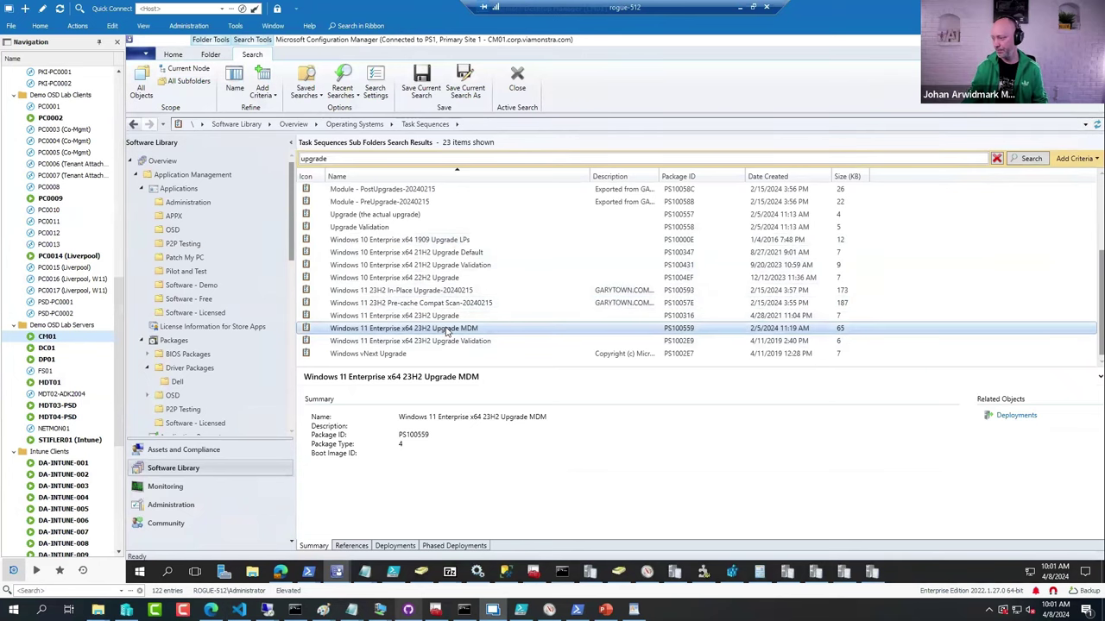
{"action": "right_click", "coordinate": [293, 328]}
{"action": "left_click", "coordinate": [311, 119]}
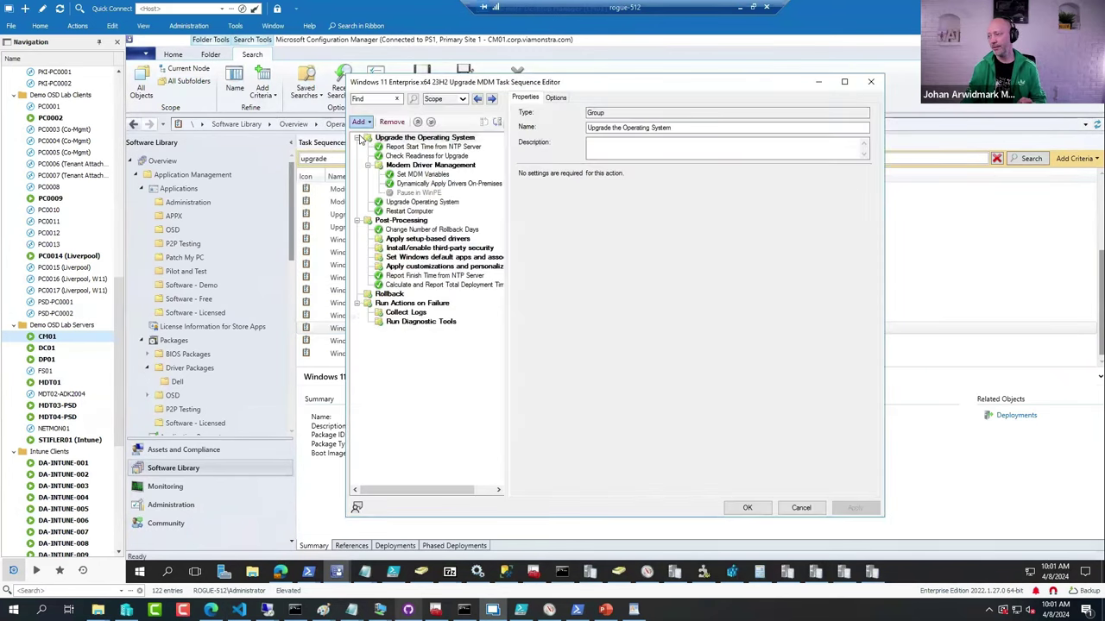
{"action": "left_click", "coordinate": [423, 184]}
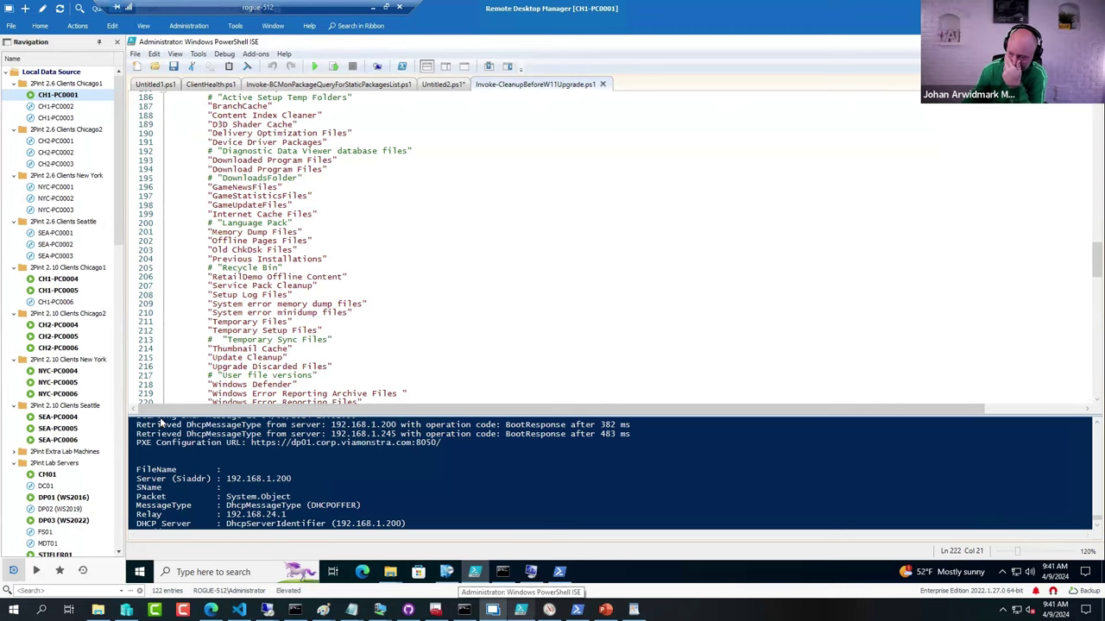
Step: Scroll through the Invoke-CleanupBeforeW11Upgrade.ps1 cleanup script on CH1-PC0001
{"action": "left_click_drag", "start_coordinate": [120, 220], "coordinate": [125, 306]}
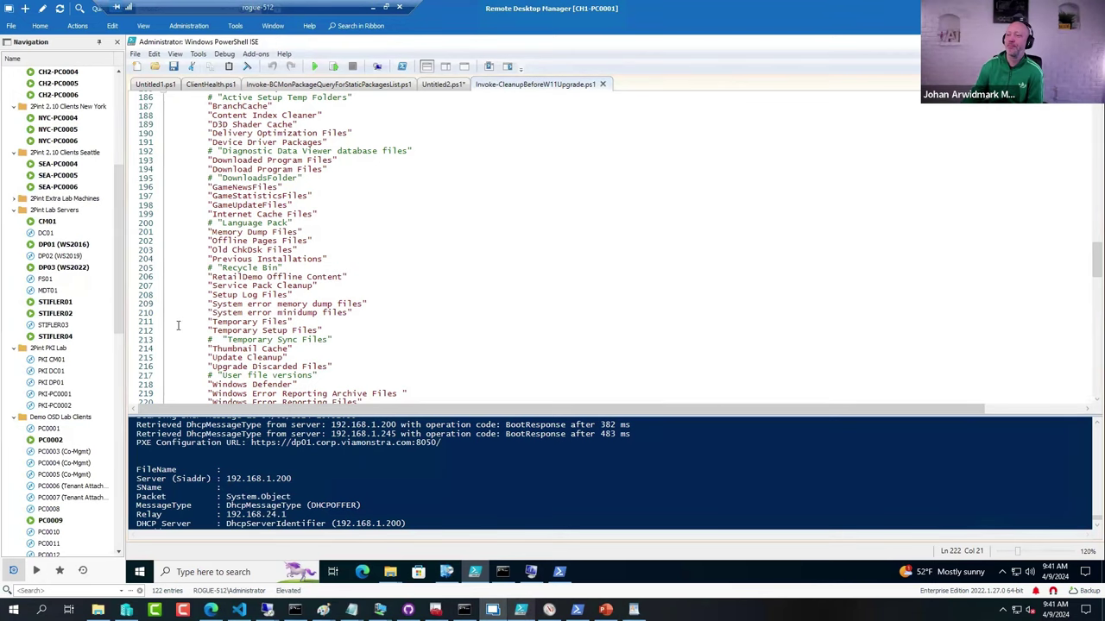
{"action": "scroll", "coordinate": [121, 291], "scroll_direction": "down", "scroll_amount": 15}
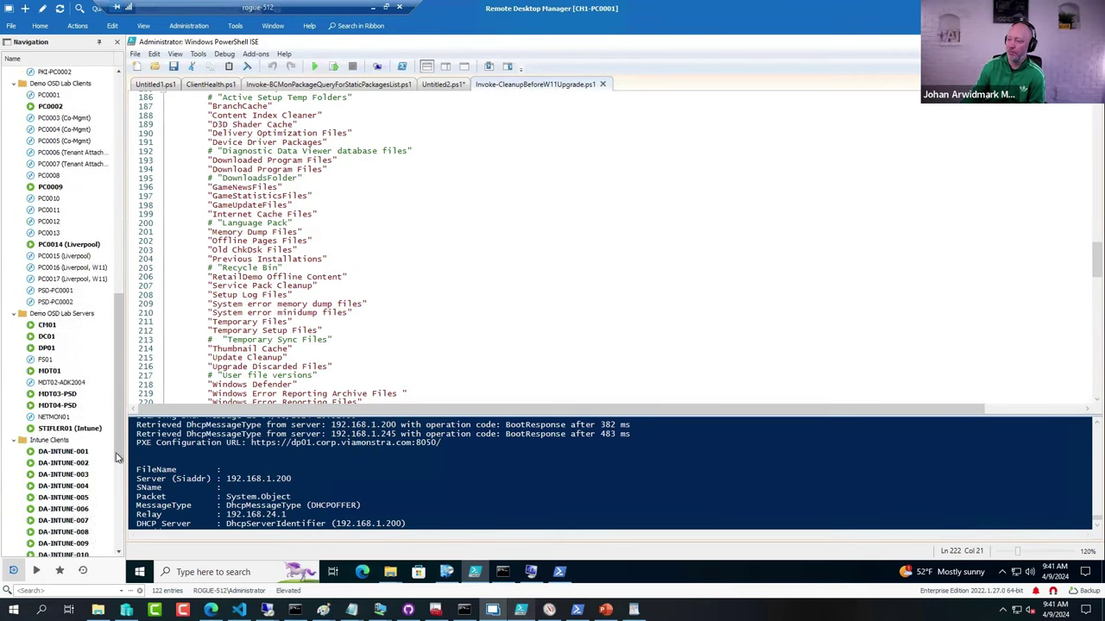
Step: On CM01, compare Operating System Images with Upgrade Packages, viewing the 23H2 Upgrade package details
{"action": "left_click", "coordinate": [47, 131]}
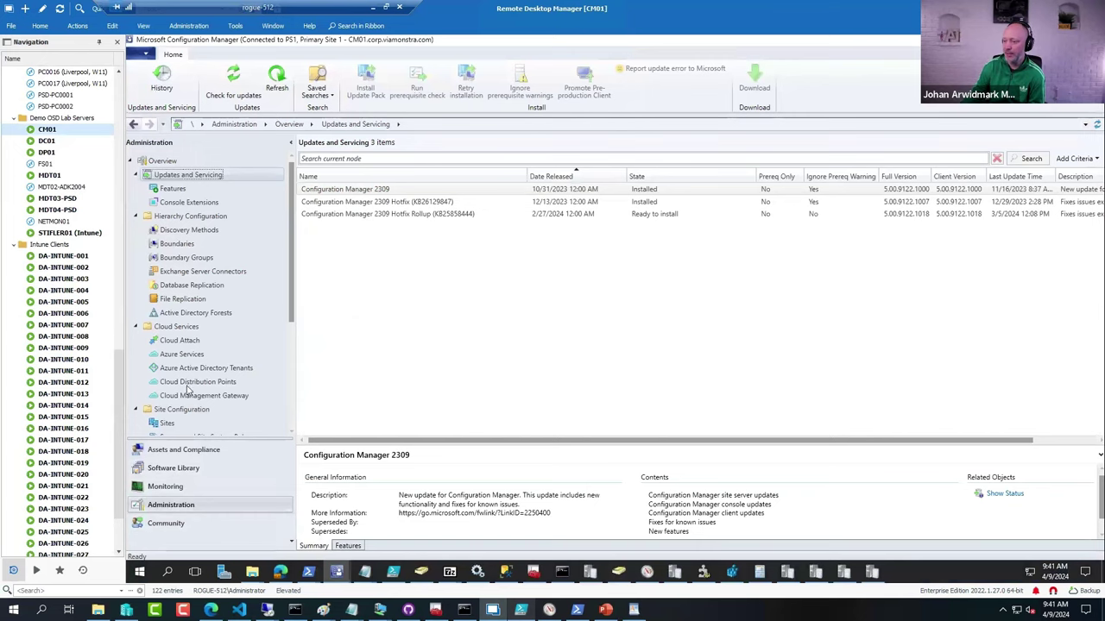
{"action": "left_click", "coordinate": [173, 469]}
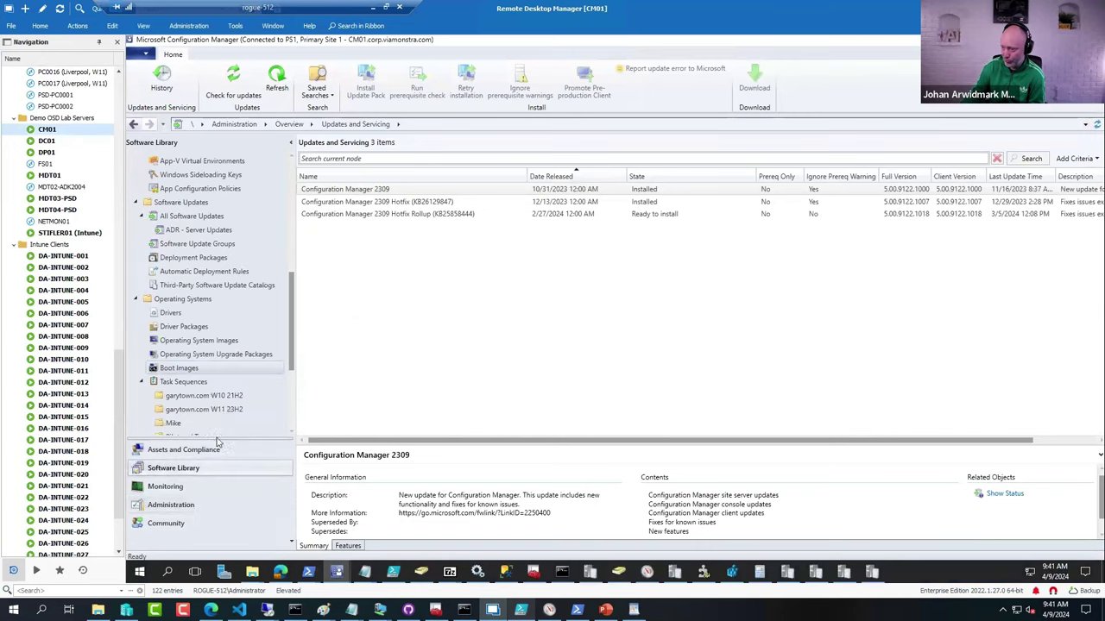
{"action": "left_click", "coordinate": [196, 342]}
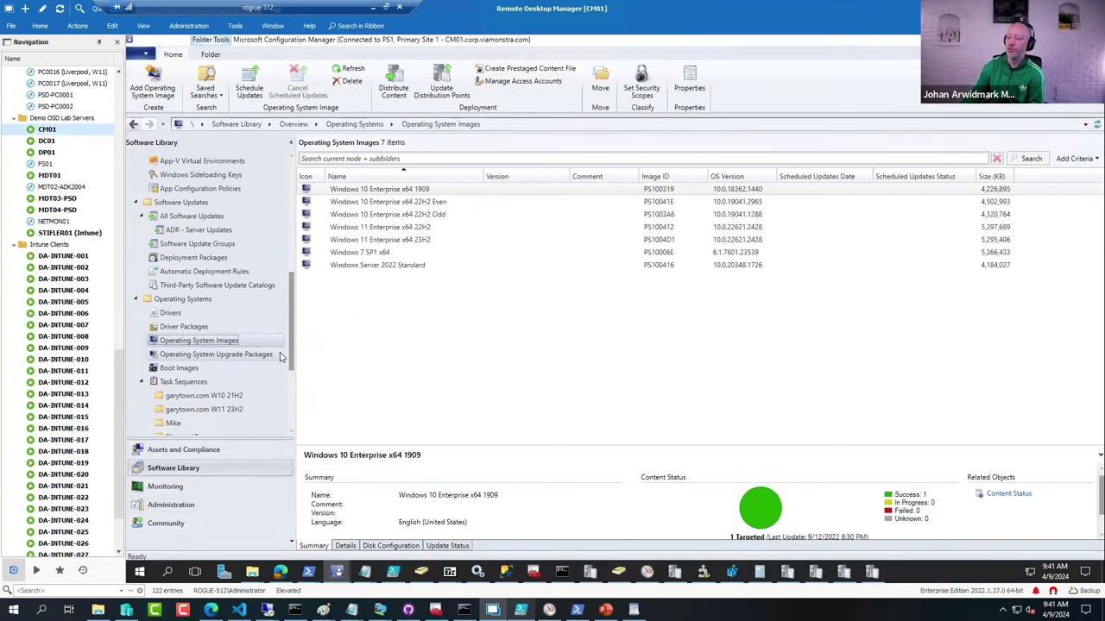
{"action": "left_click", "coordinate": [255, 354]}
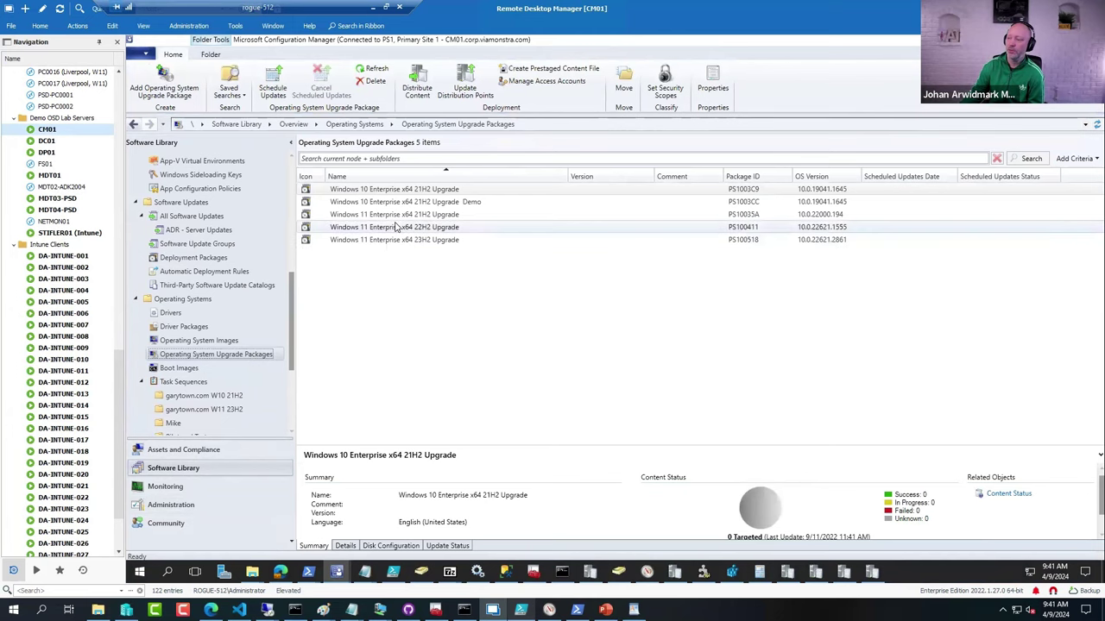
{"action": "left_click", "coordinate": [387, 246]}
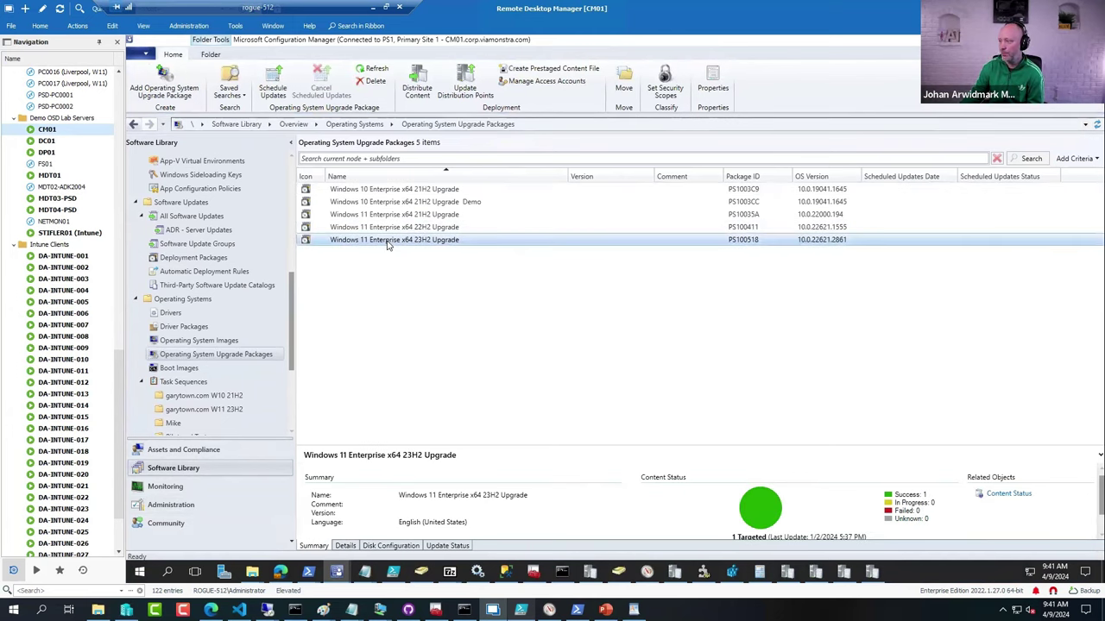
{"action": "left_click", "coordinate": [223, 341]}
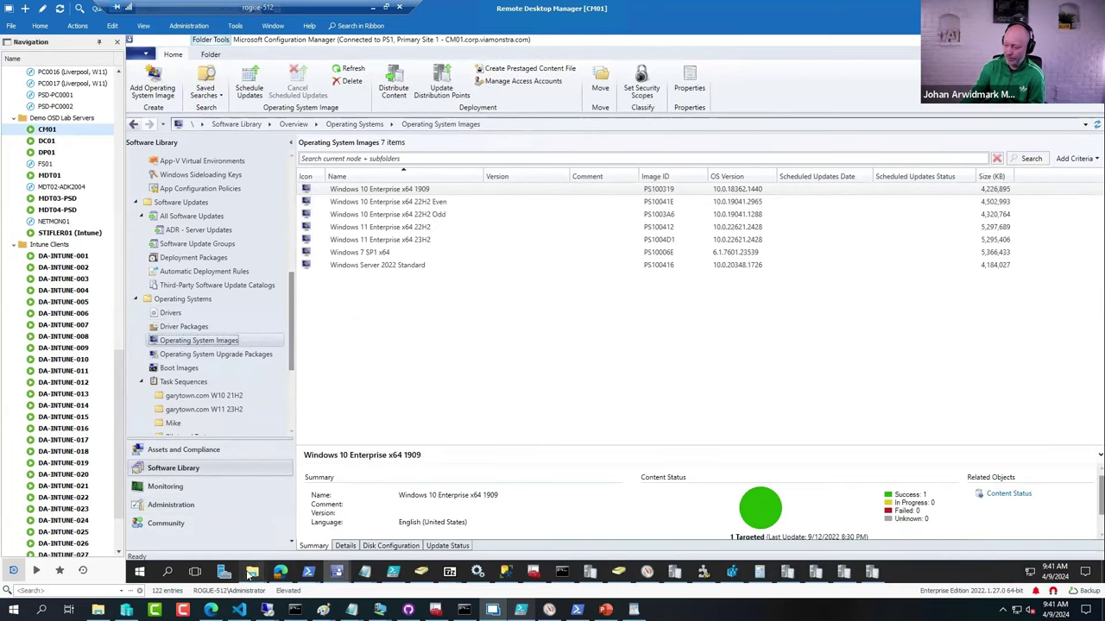
Step: Browse to the E:\Sources\OSD\OS folder in File Explorer
{"action": "mouse_move", "coordinate": [250, 573]}
{"action": "left_click", "coordinate": [250, 542]}
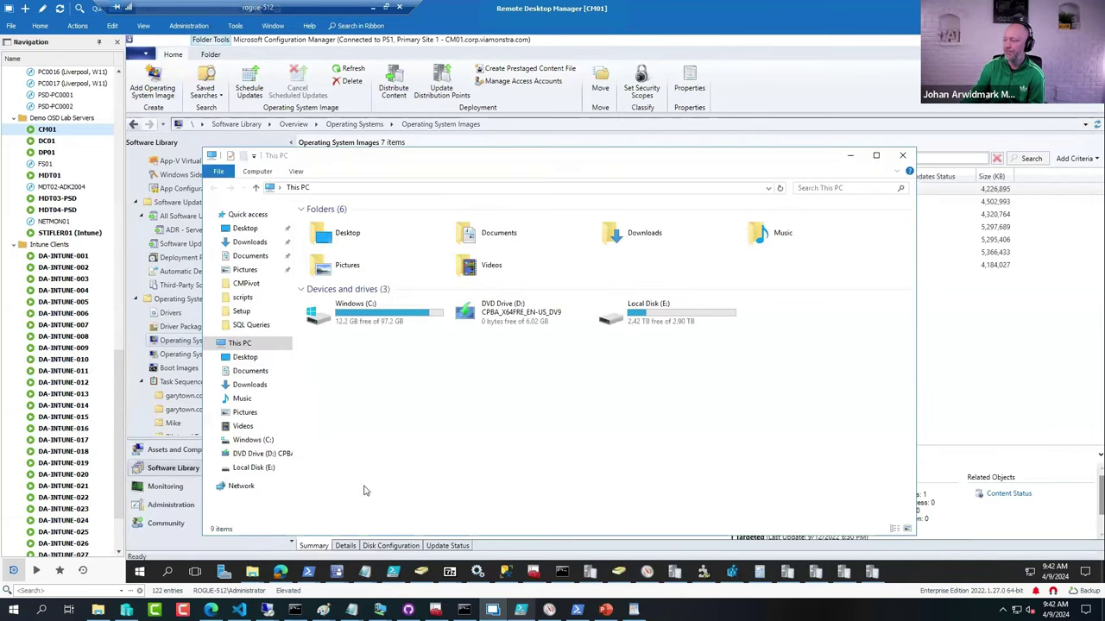
{"action": "left_click", "coordinate": [665, 315]}
{"action": "double_click", "coordinate": [665, 315]}
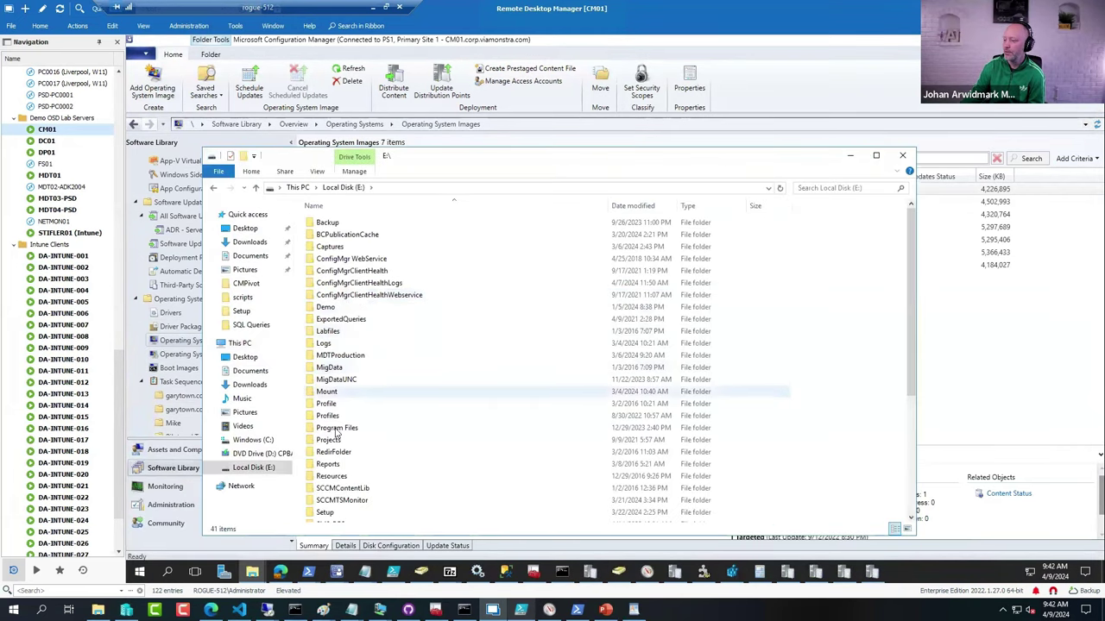
{"action": "scroll", "coordinate": [343, 470], "scroll_direction": "down", "scroll_amount": 5}
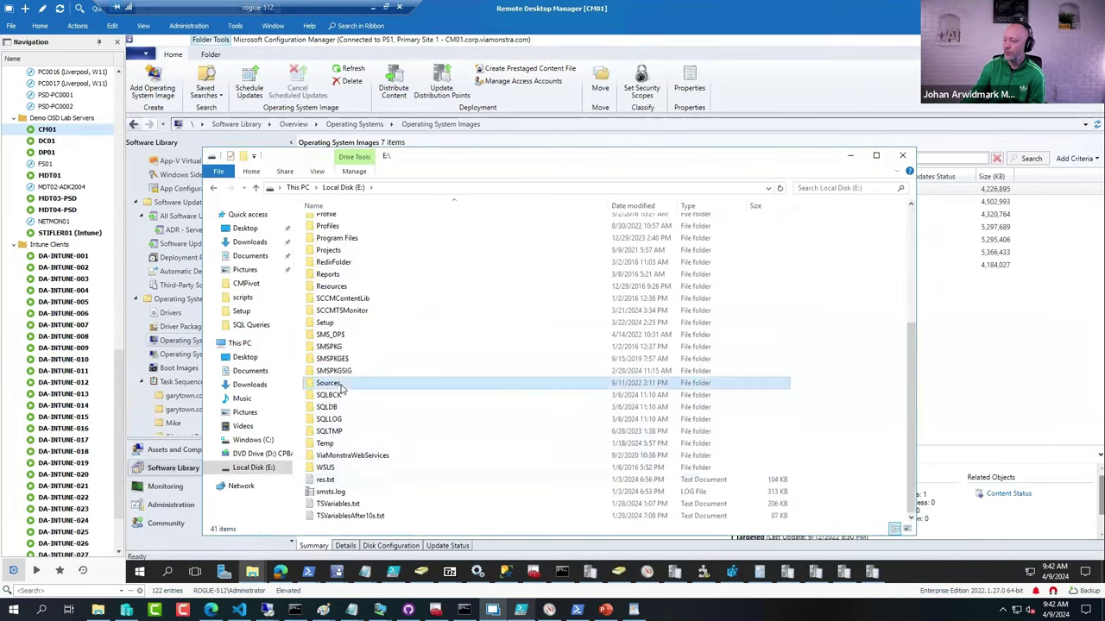
{"action": "double_click", "coordinate": [328, 382]}
{"action": "double_click", "coordinate": [321, 319]}
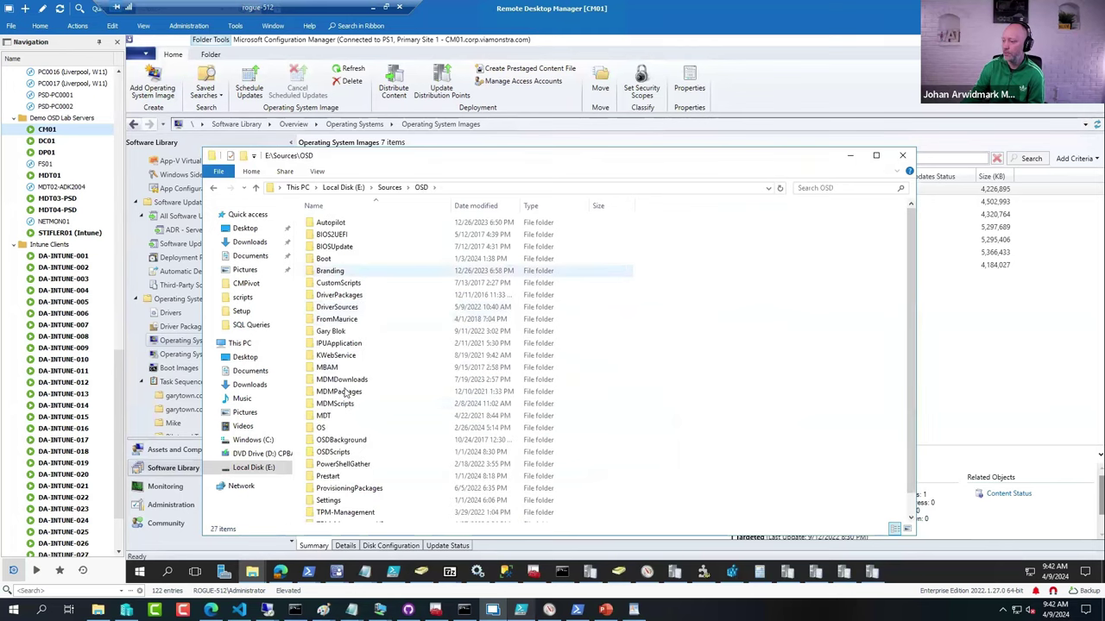
{"action": "double_click", "coordinate": [326, 429]}
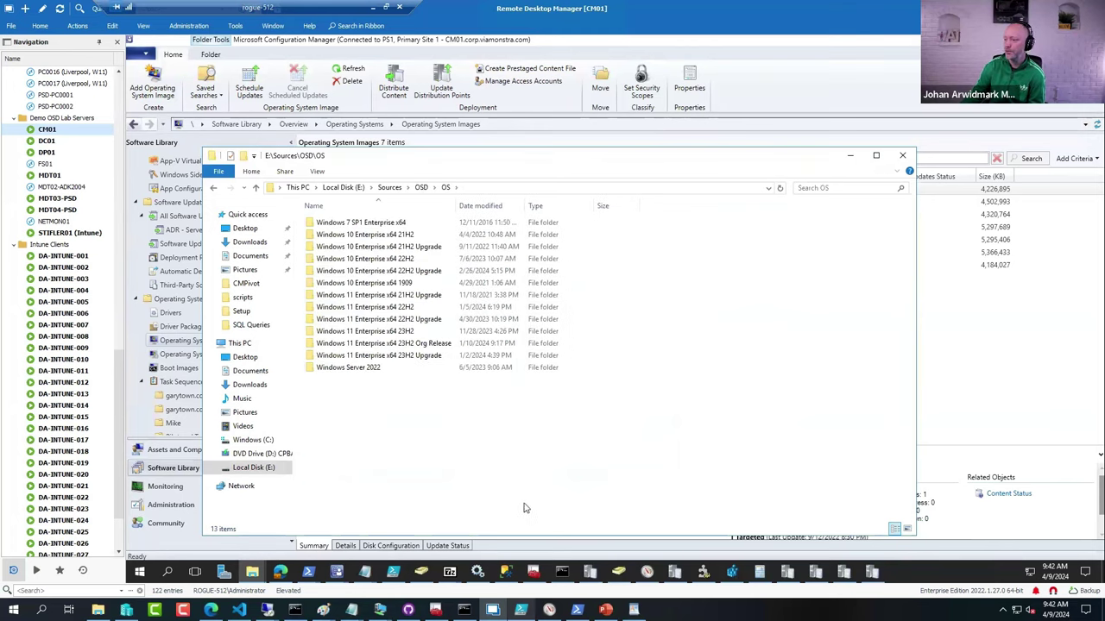
Step: Check the WIM in the 23H2 folder, then open the 23H2 Upgrade folder instead
{"action": "double_click", "coordinate": [366, 331]}
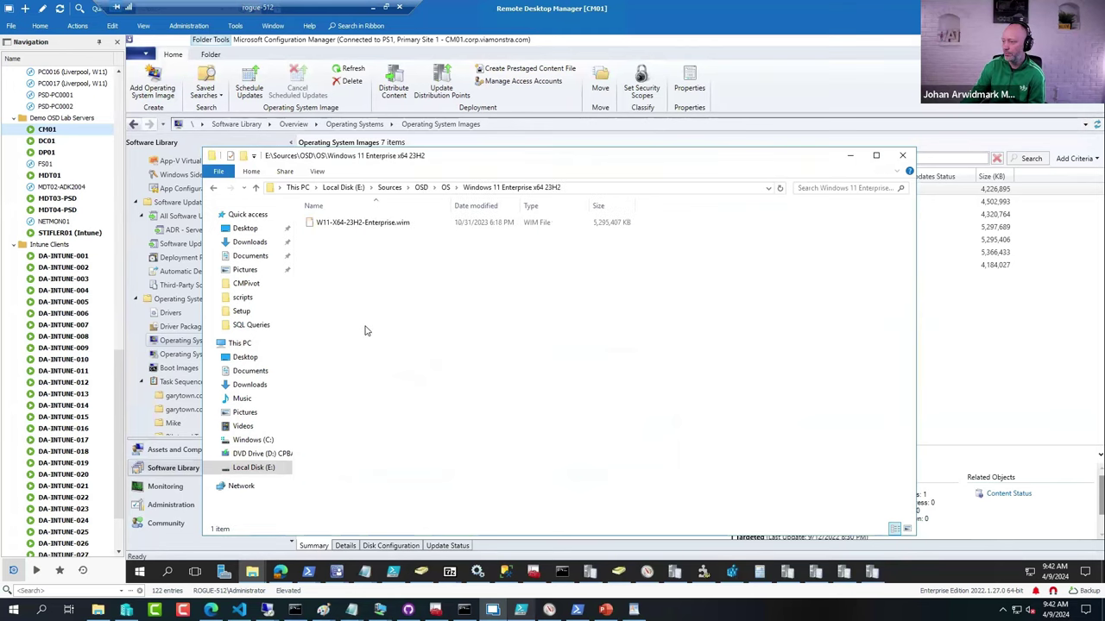
{"action": "left_click", "coordinate": [376, 226]}
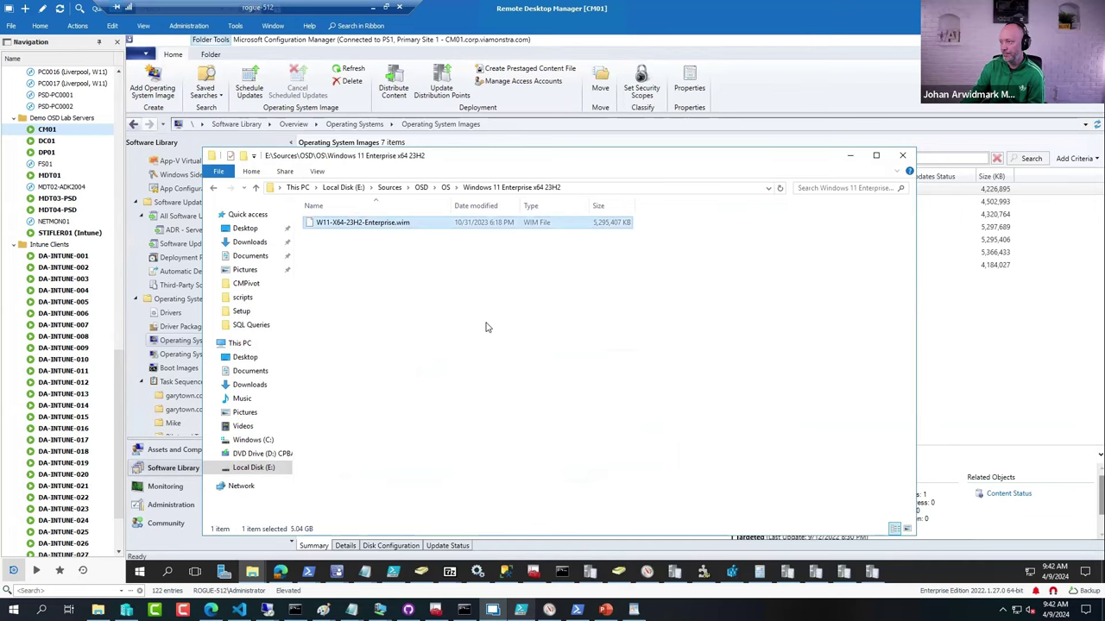
{"action": "left_click", "coordinate": [446, 187]}
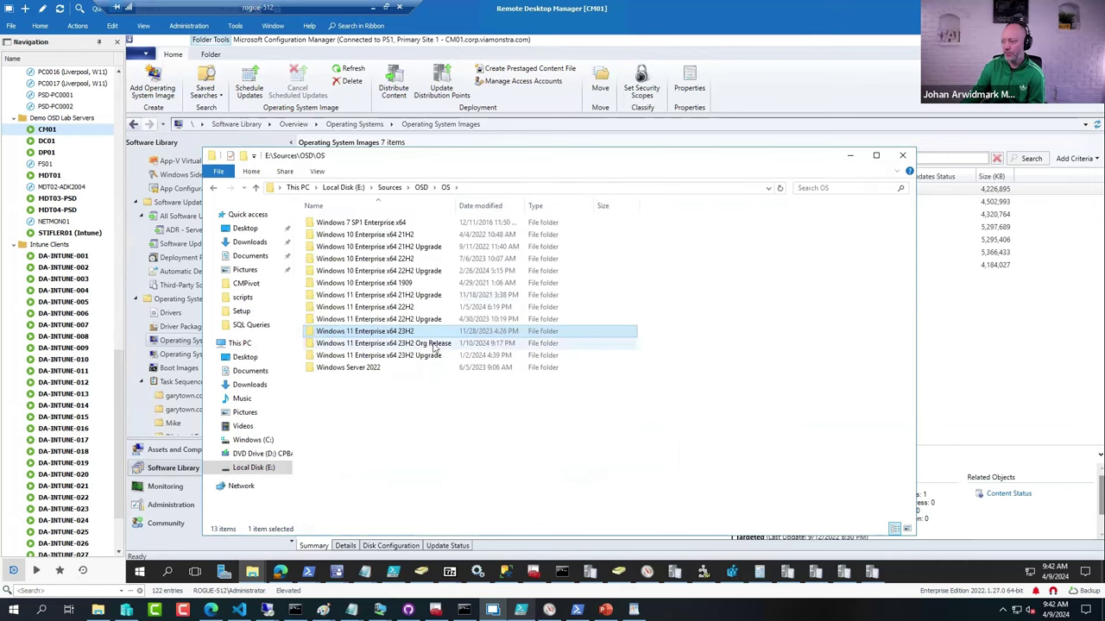
{"action": "double_click", "coordinate": [409, 355]}
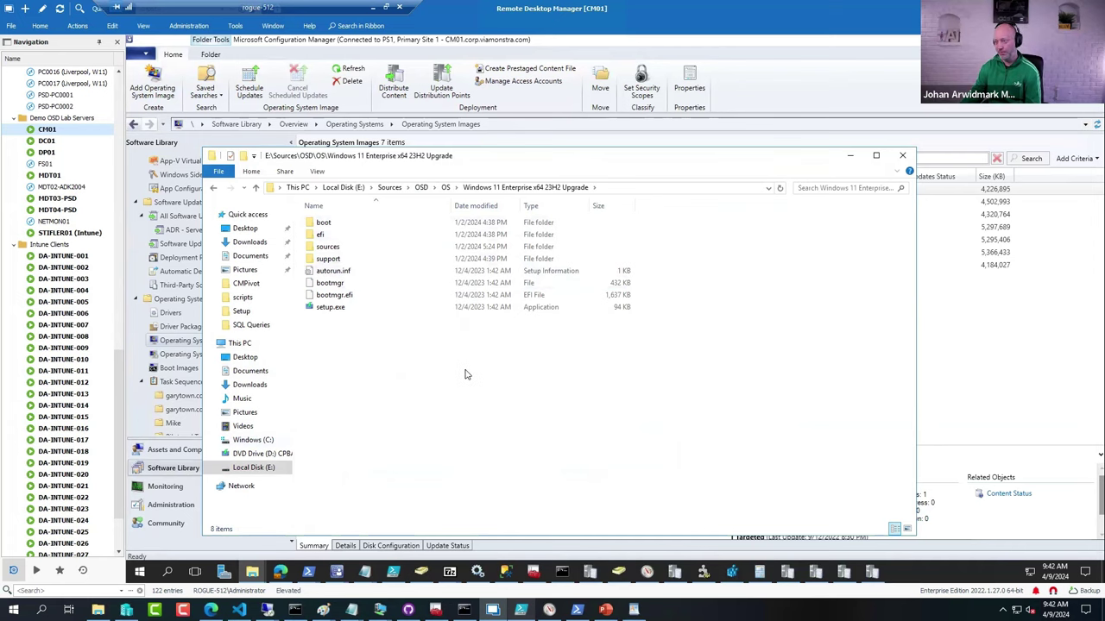
Step: Switch between Operating System Images and the five Operating System Upgrade Packages
{"action": "left_click", "coordinate": [184, 342]}
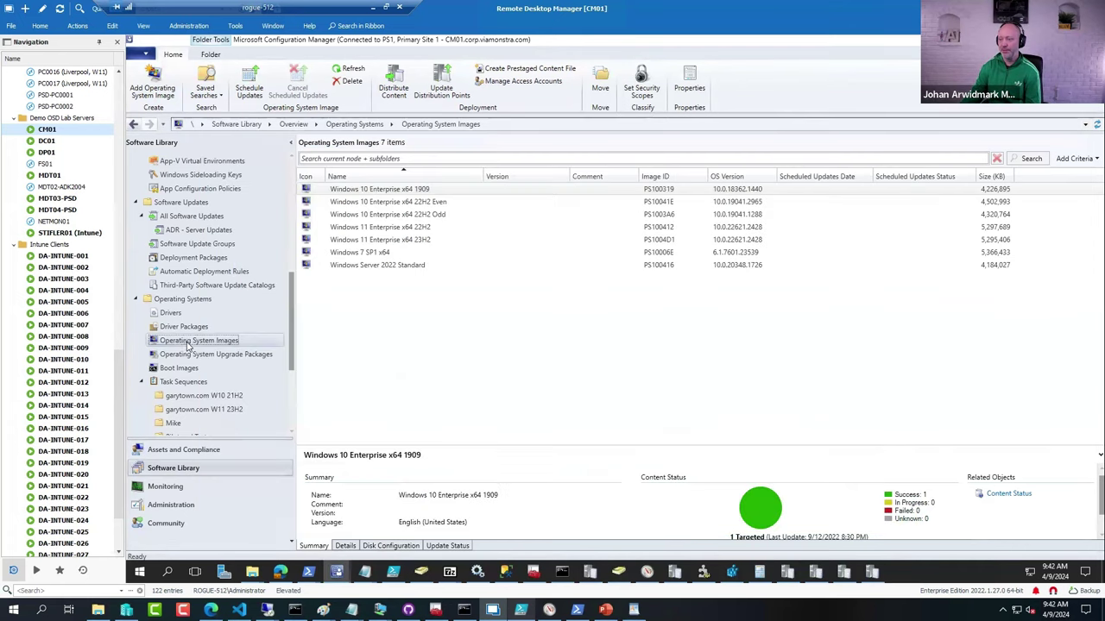
{"action": "left_click", "coordinate": [216, 361]}
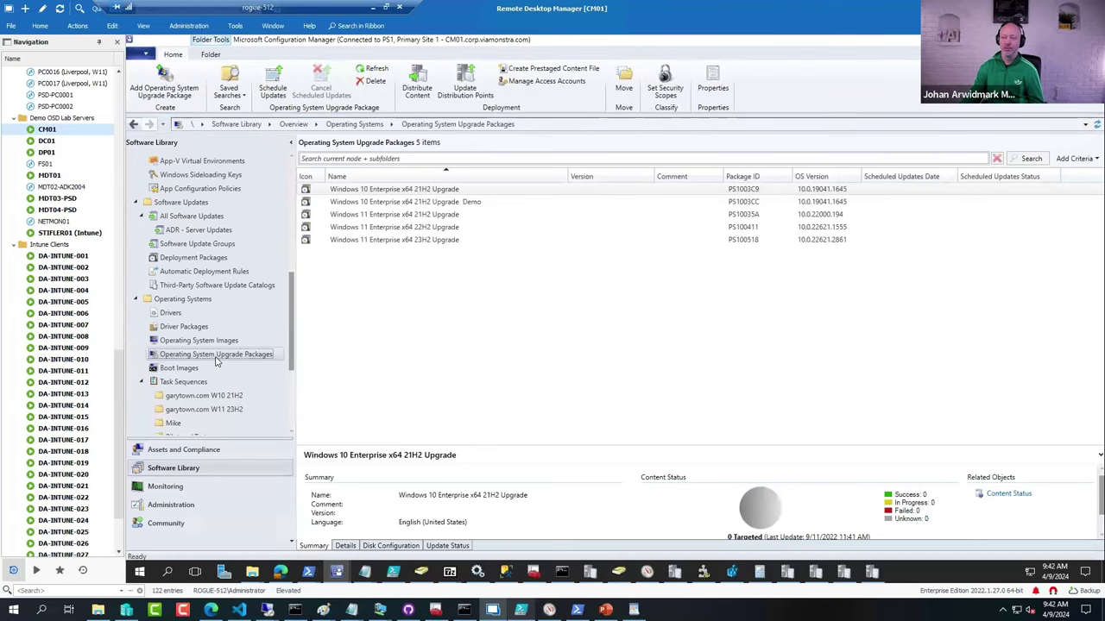
{"action": "left_click", "coordinate": [218, 343]}
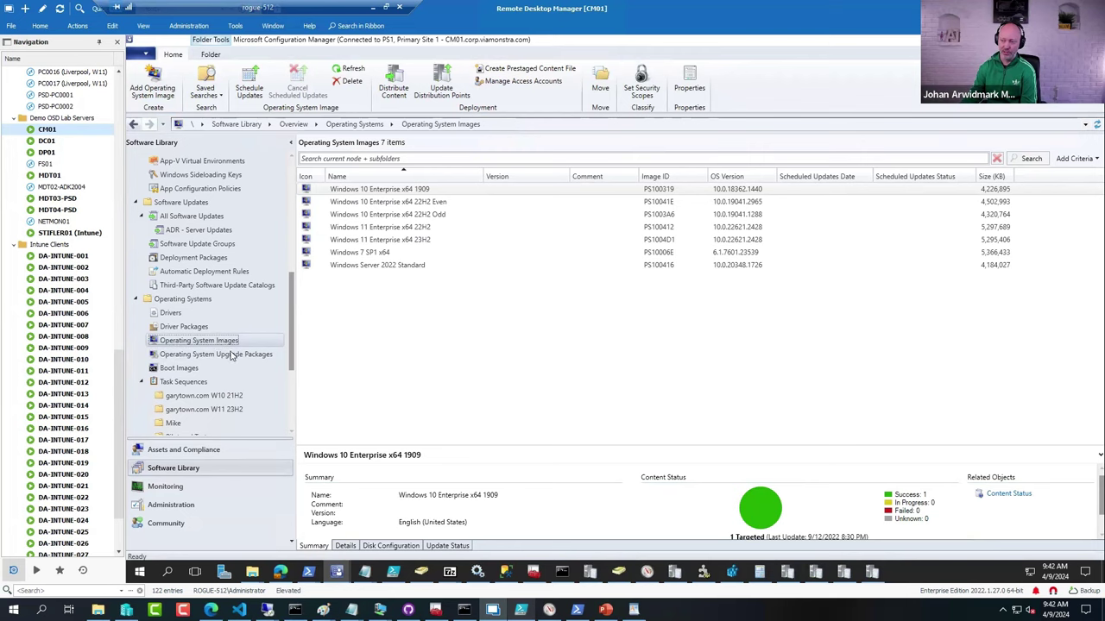
{"action": "left_click", "coordinate": [227, 355]}
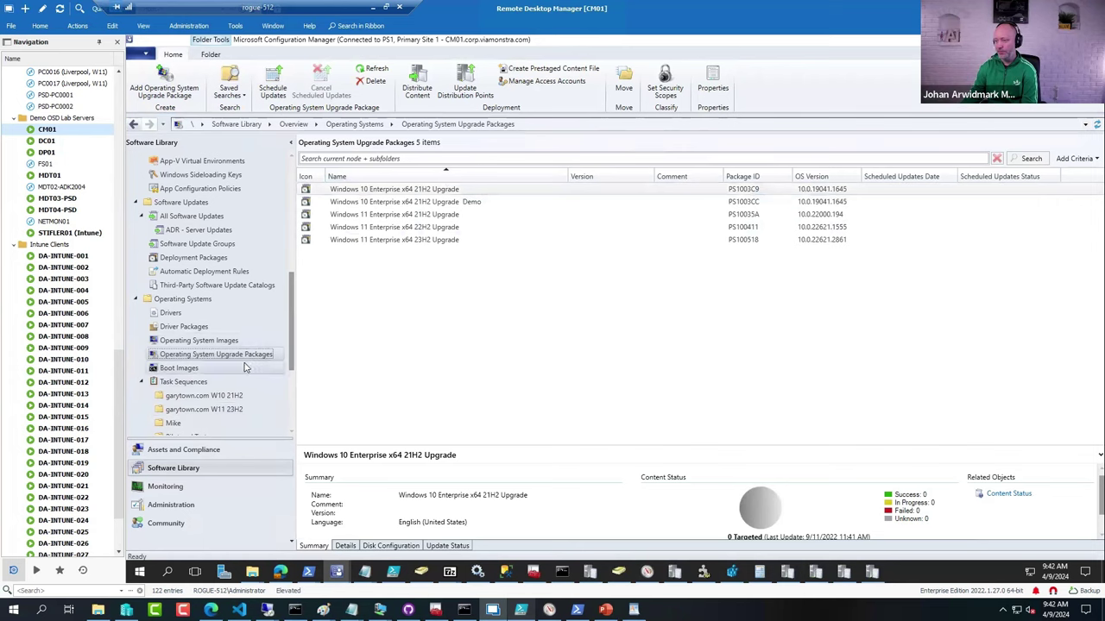
{"action": "right_click", "coordinate": [251, 358]}
{"action": "left_click", "coordinate": [290, 366]}
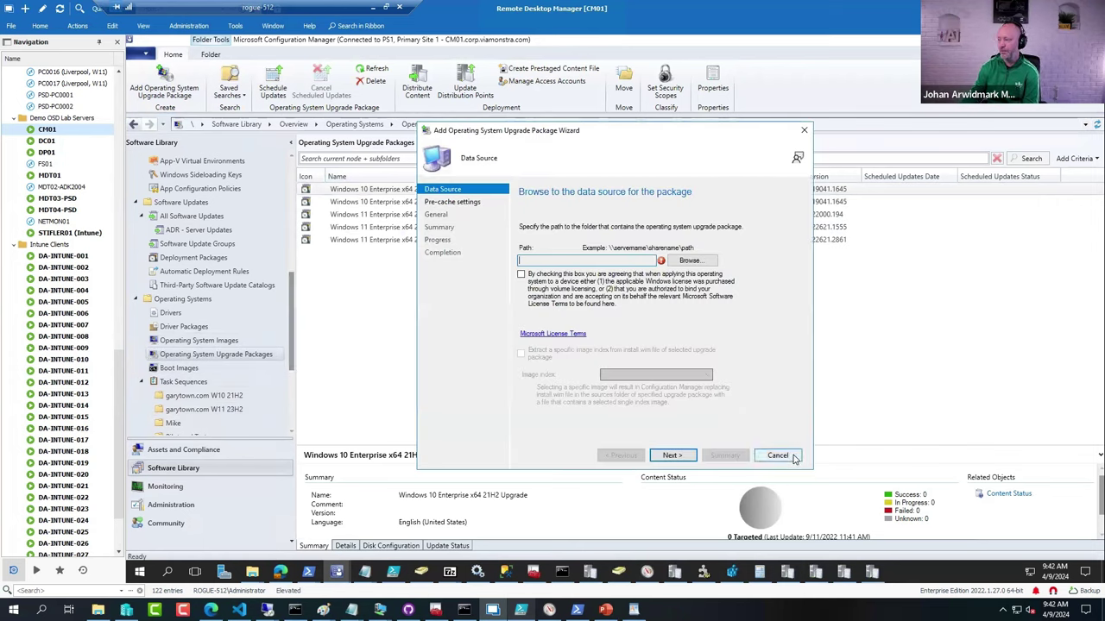
{"action": "left_click", "coordinate": [781, 456]}
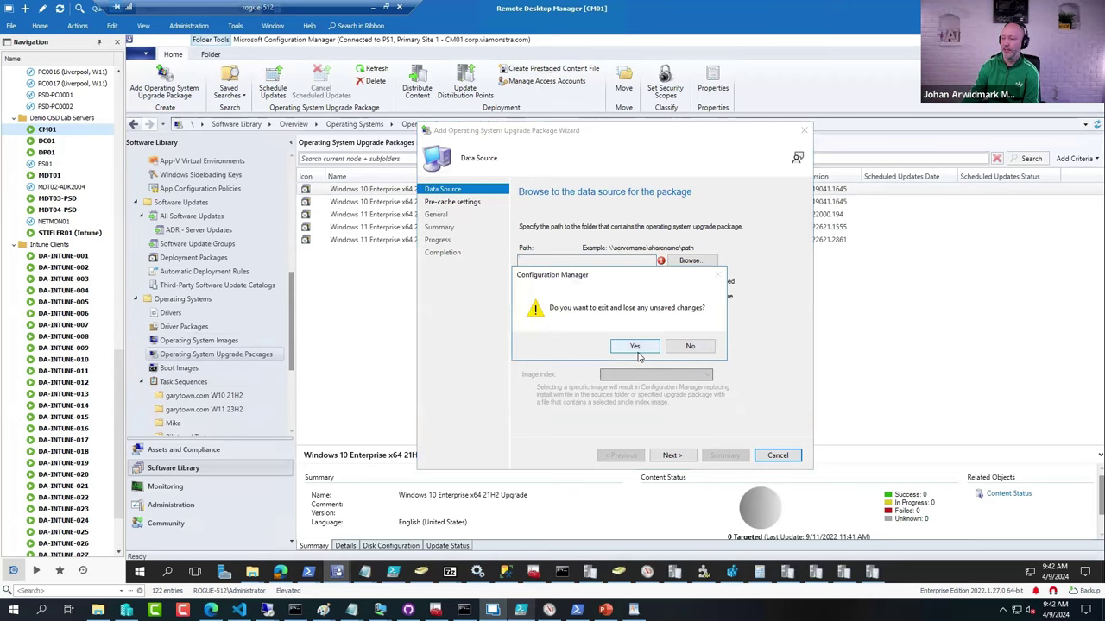
{"action": "left_click", "coordinate": [636, 347]}
{"action": "right_click", "coordinate": [195, 382]}
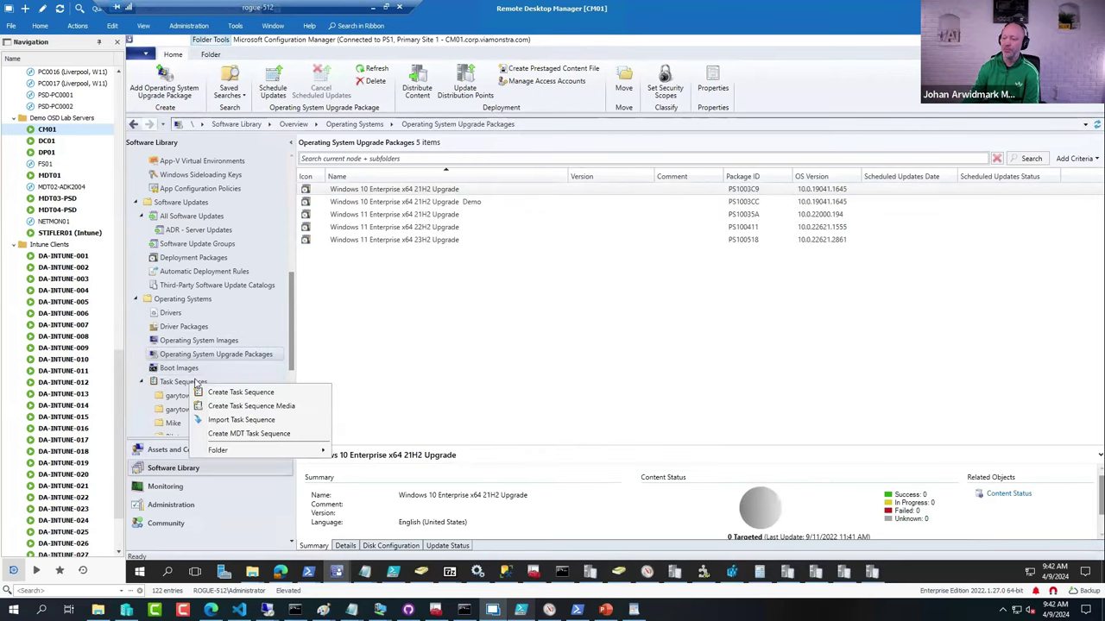
{"action": "left_click", "coordinate": [242, 394]}
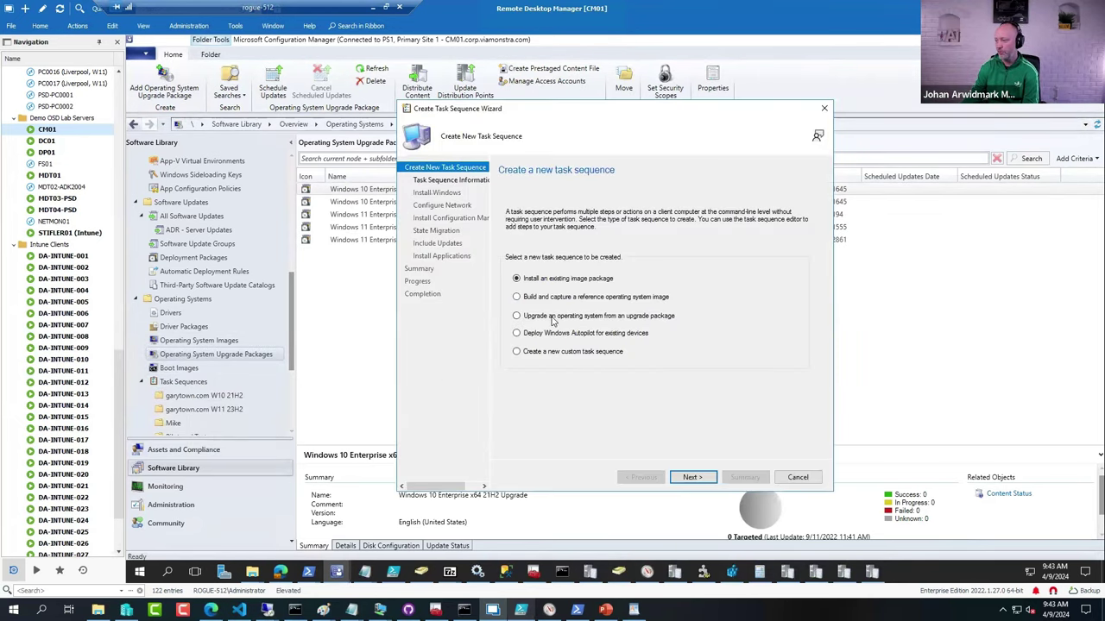
{"action": "left_click", "coordinate": [553, 316]}
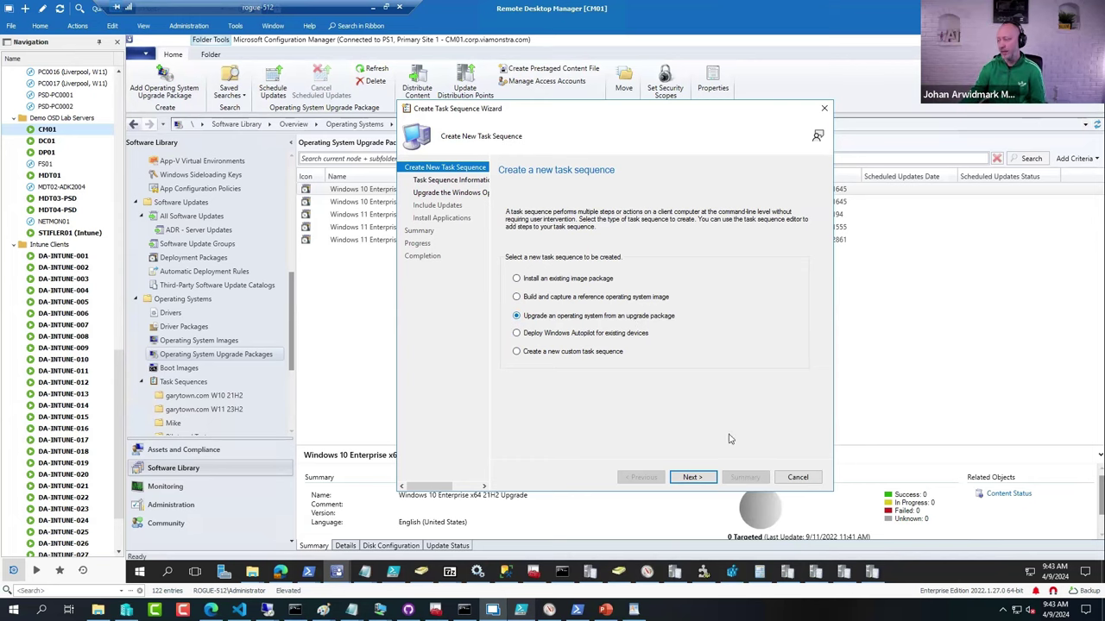
{"action": "left_click", "coordinate": [796, 480]}
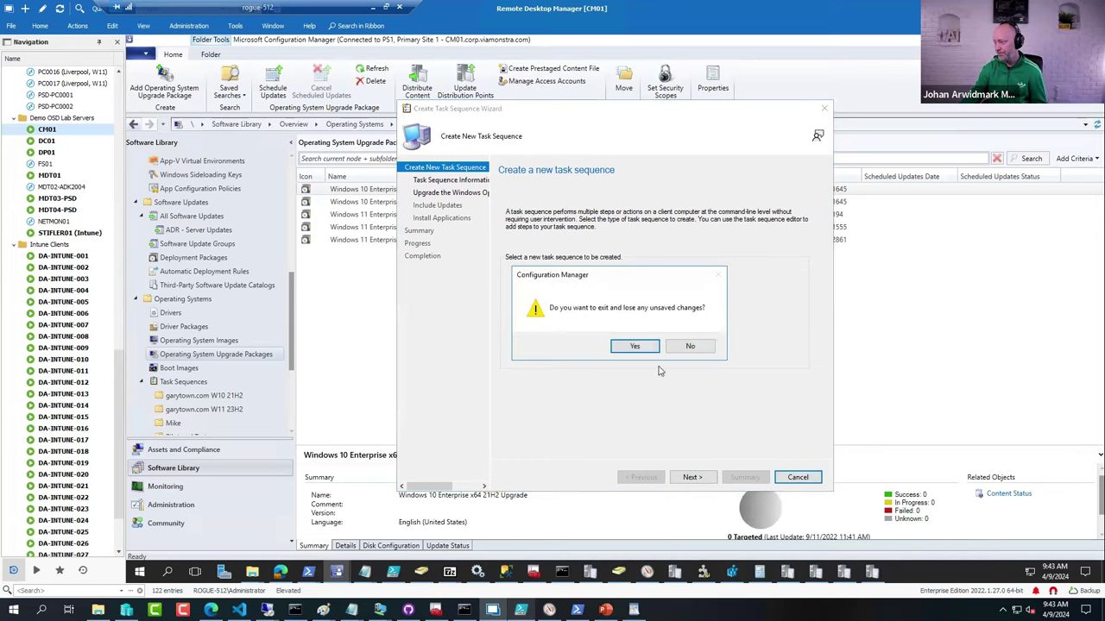
{"action": "left_click", "coordinate": [635, 345]}
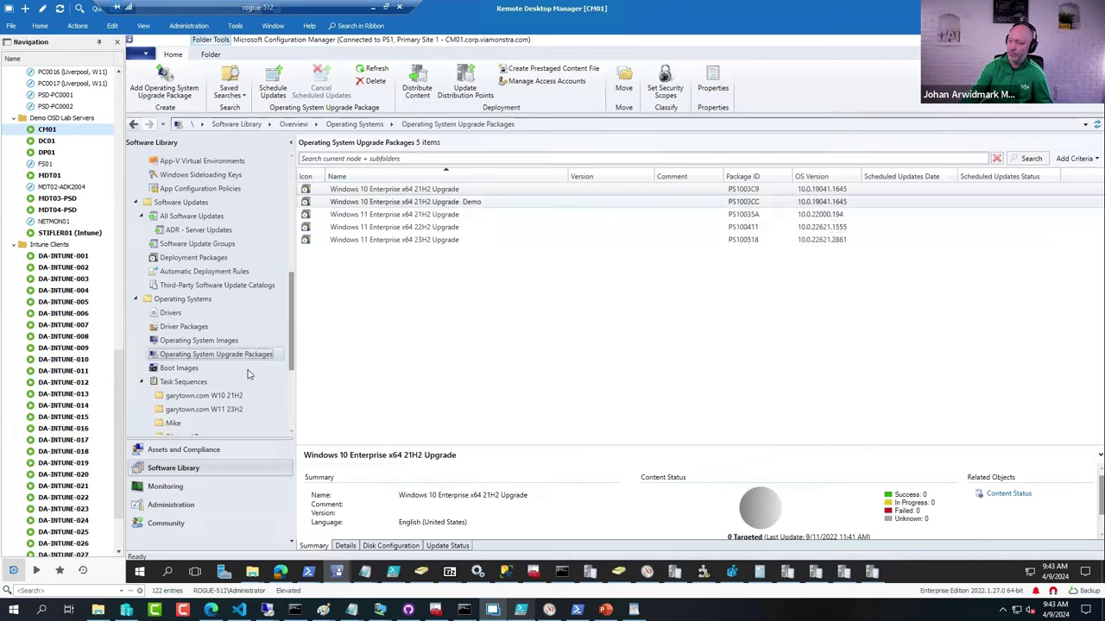
Step: Search task sequences for 'upgrade' and edit Windows 10 Enterprise x64 21H2 Upgrade Default
{"action": "left_click", "coordinate": [183, 381]}
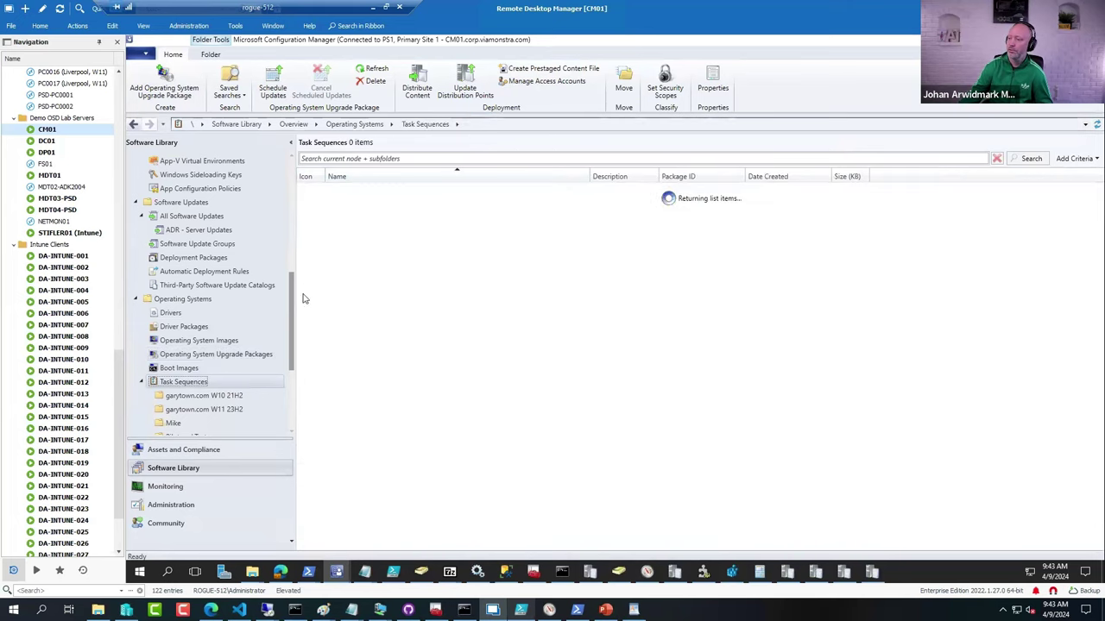
{"action": "left_click", "coordinate": [349, 159]}
{"action": "type", "text": "y"}
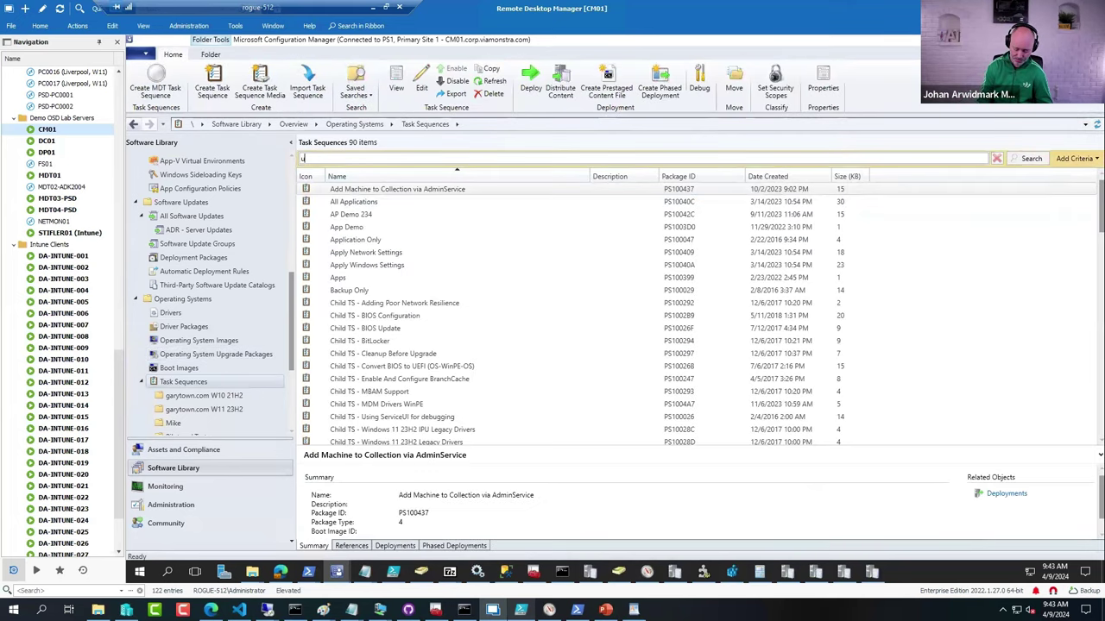
{"action": "type", "text": "pgrade"}
{"action": "key", "text": "Return"}
{"action": "scroll", "coordinate": [454, 345], "scroll_direction": "down", "scroll_amount": 1}
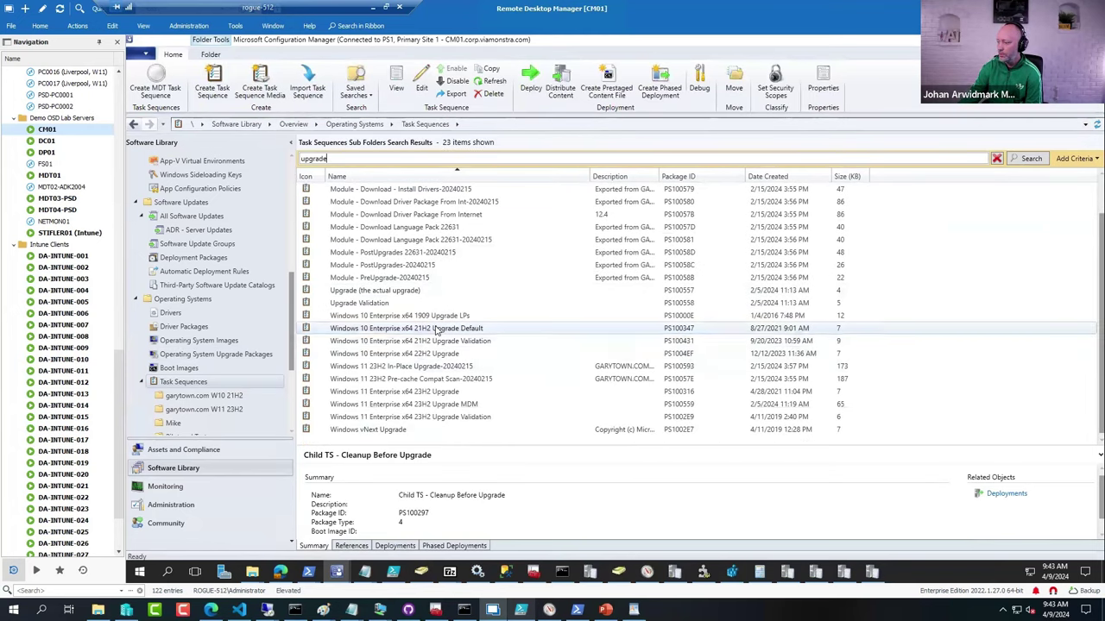
{"action": "left_click", "coordinate": [415, 328]}
{"action": "right_click", "coordinate": [270, 90]}
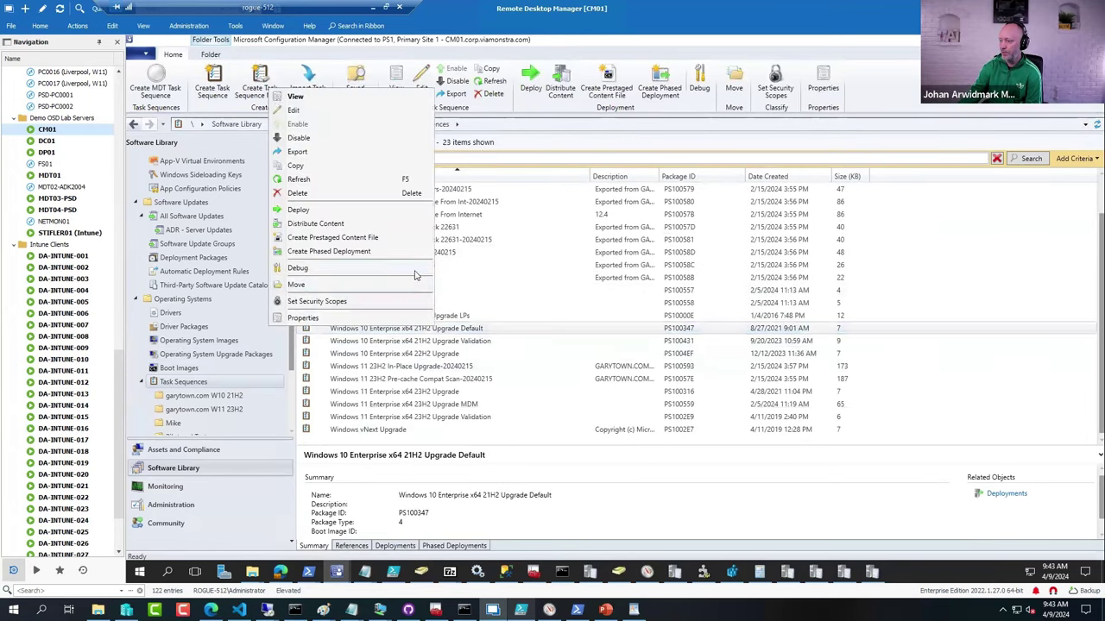
{"action": "left_click", "coordinate": [287, 109]}
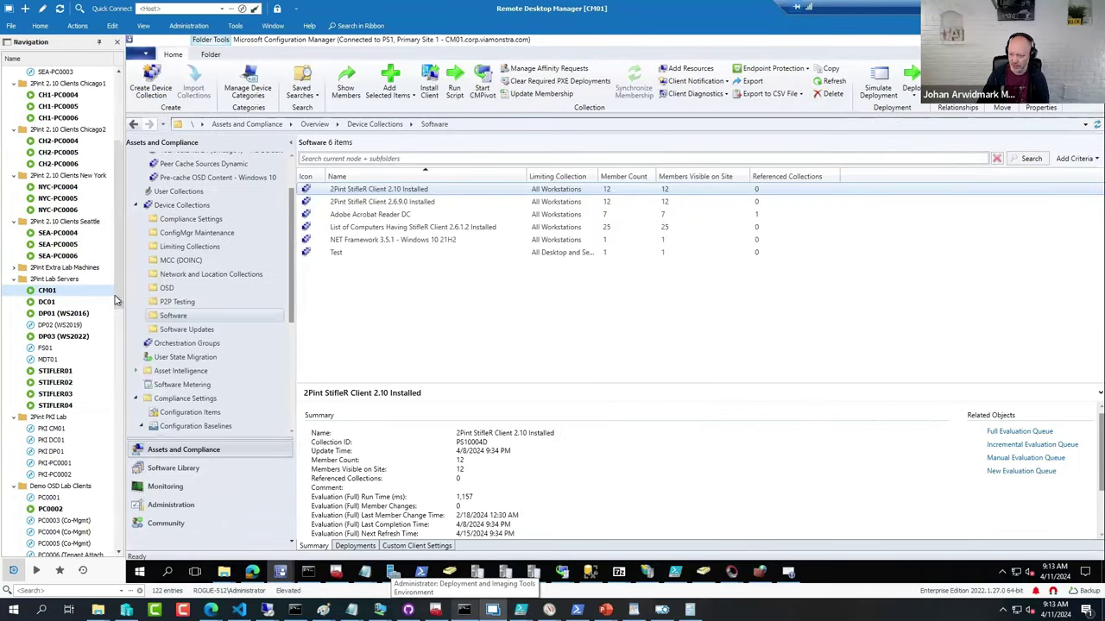
Step: Switch to the CM01 server and show the Software Library's task sequences
{"action": "scroll", "coordinate": [117, 300], "scroll_direction": "down", "scroll_amount": 15}
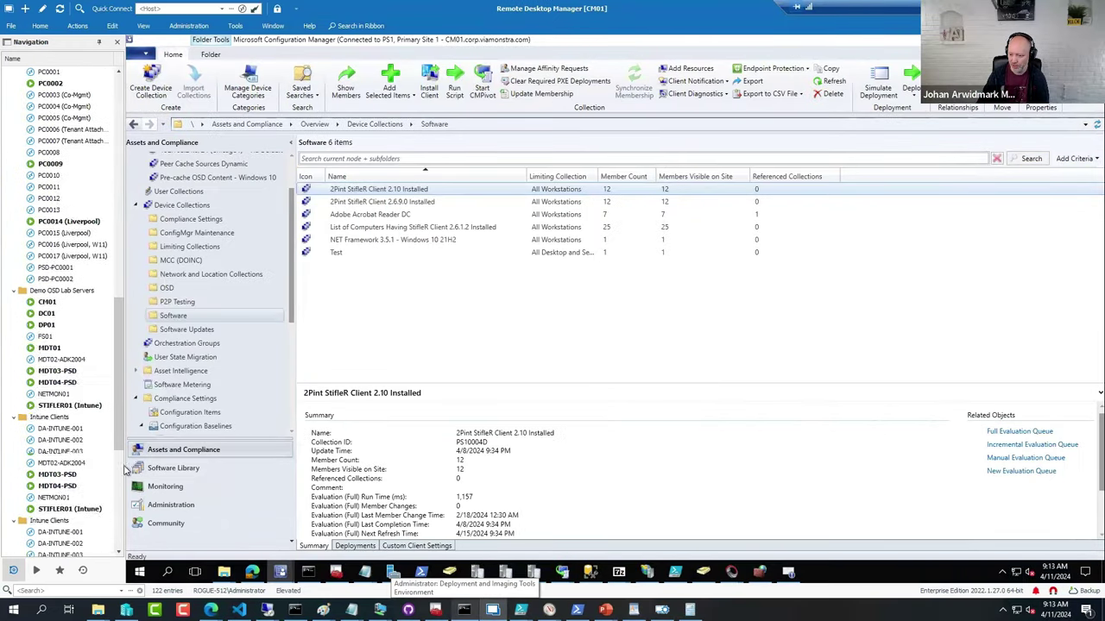
{"action": "left_click", "coordinate": [54, 152]}
{"action": "left_click", "coordinate": [165, 486]}
{"action": "left_click", "coordinate": [183, 472]}
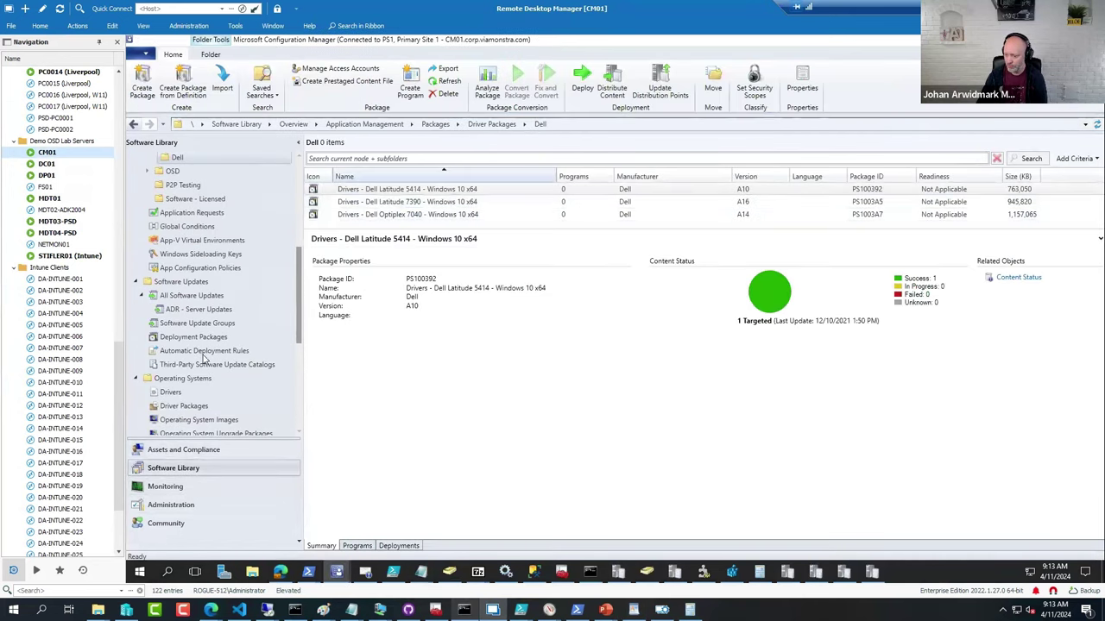
{"action": "scroll", "coordinate": [183, 382], "scroll_direction": "down", "scroll_amount": 2}
{"action": "left_click", "coordinate": [183, 379]}
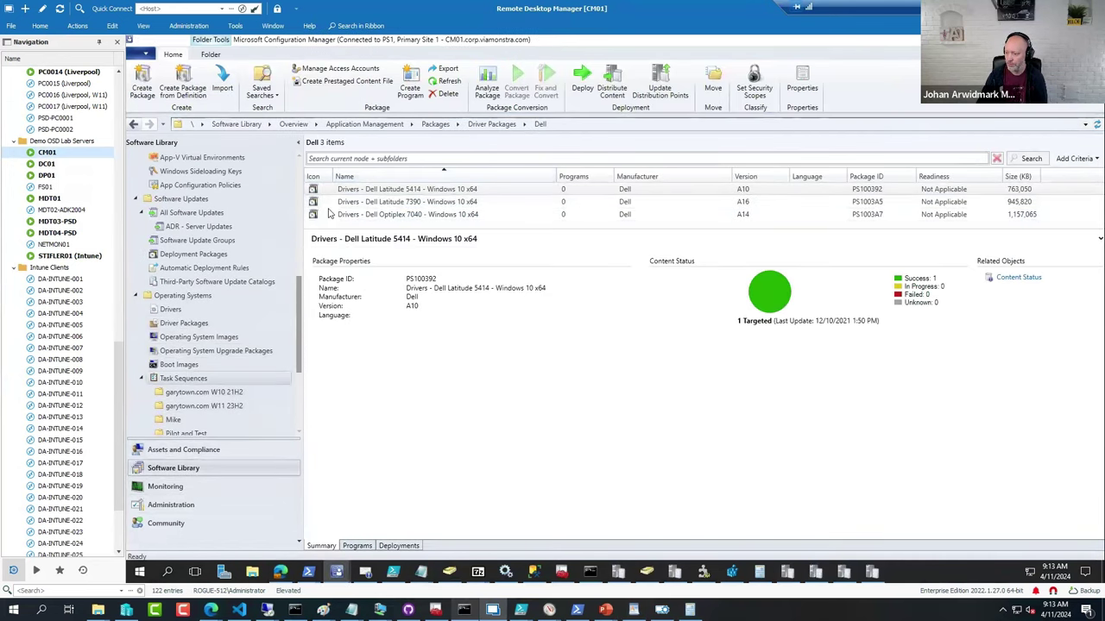
Step: Search for 'prod' and open the Prod3 task sequence for editing
{"action": "left_click", "coordinate": [351, 159]}
{"action": "type", "text": "prod"}
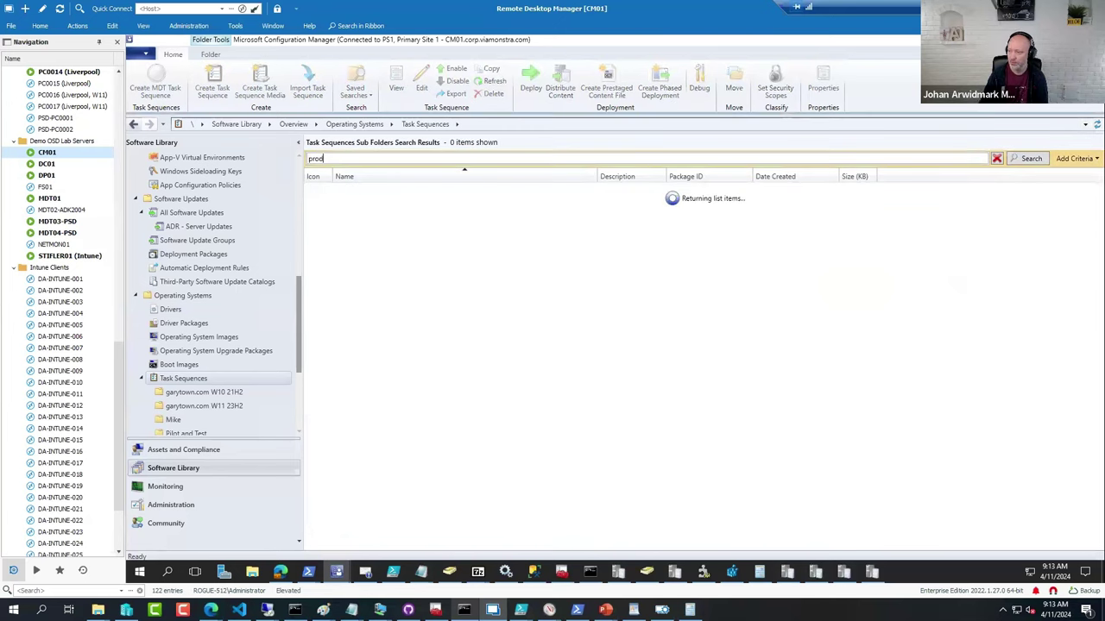
{"action": "left_click", "coordinate": [352, 216]}
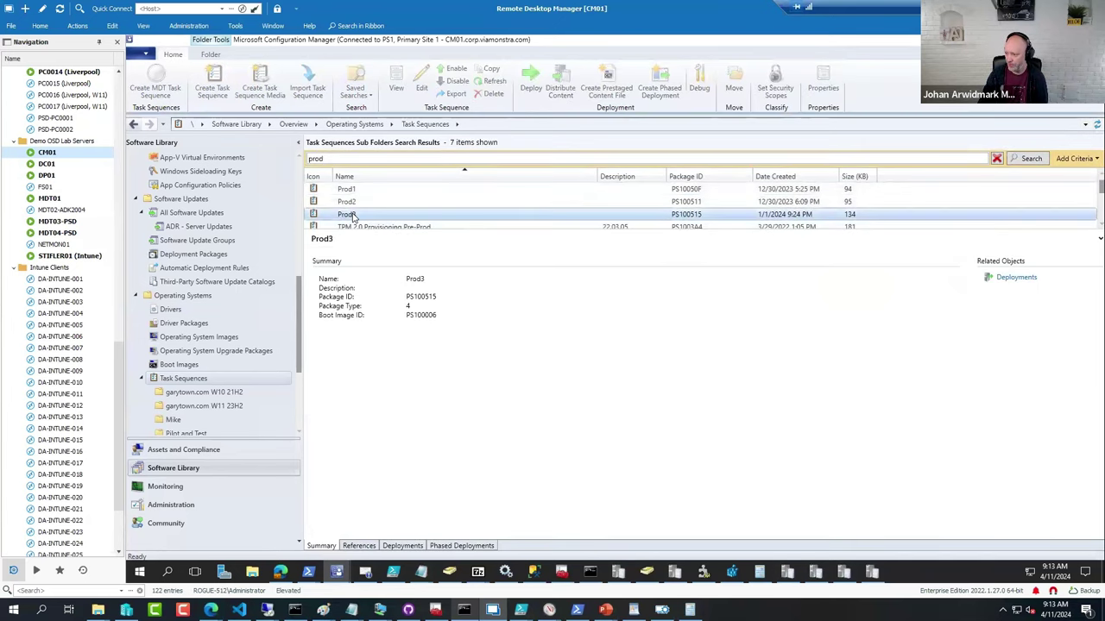
{"action": "right_click", "coordinate": [352, 216]}
{"action": "left_click", "coordinate": [216, 238]}
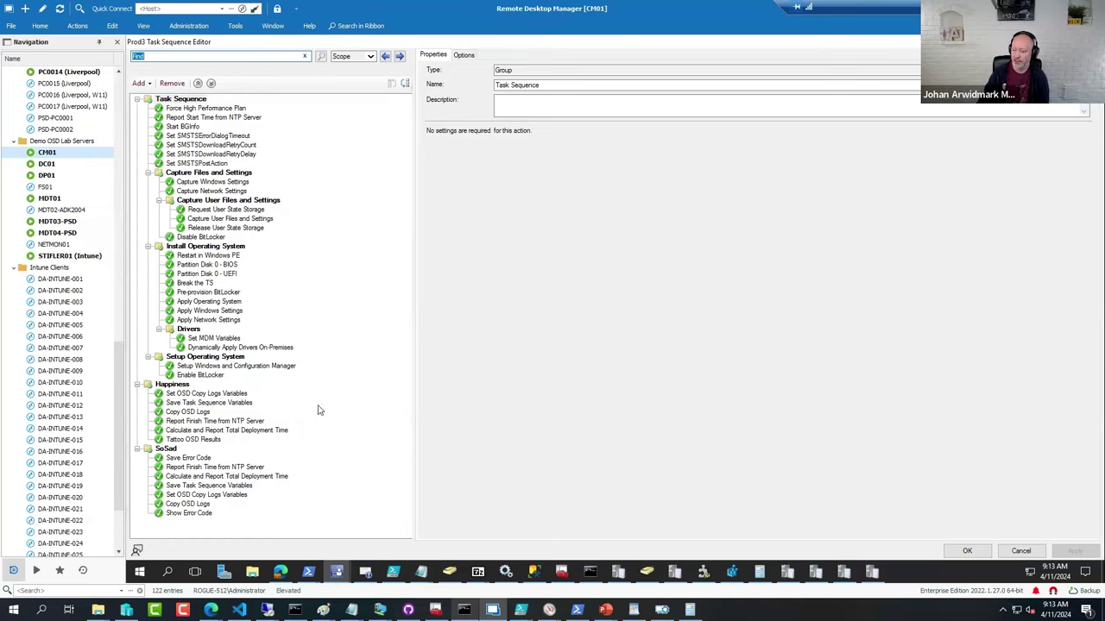
Step: Inspect the Copy OSD Logs steps under the Happiness and SoSad groups
{"action": "left_click", "coordinate": [173, 385]}
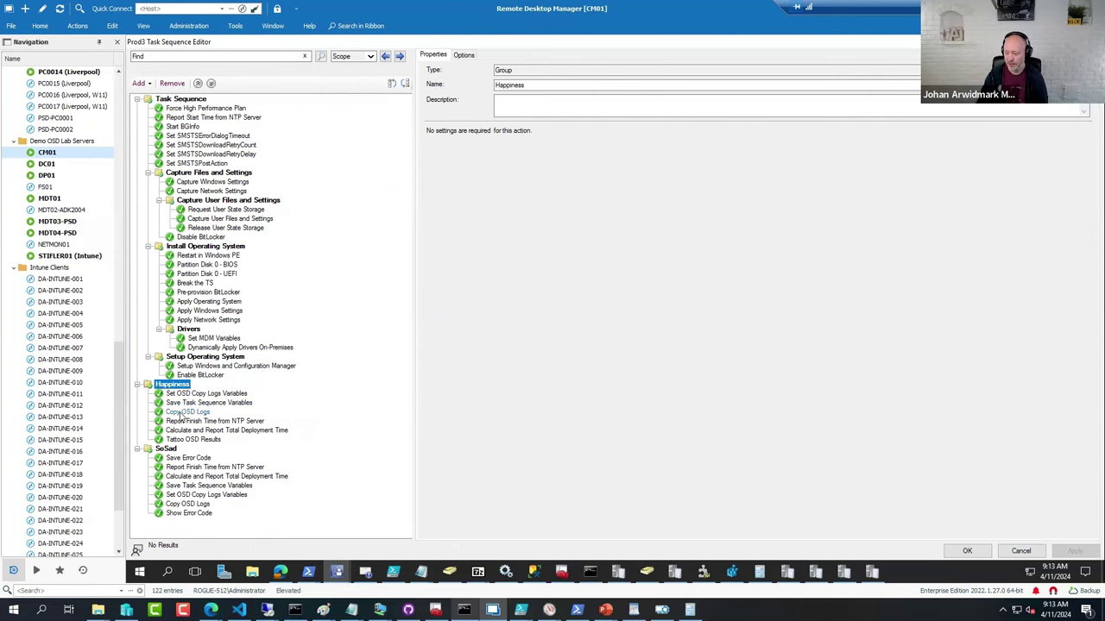
{"action": "left_click", "coordinate": [185, 411]}
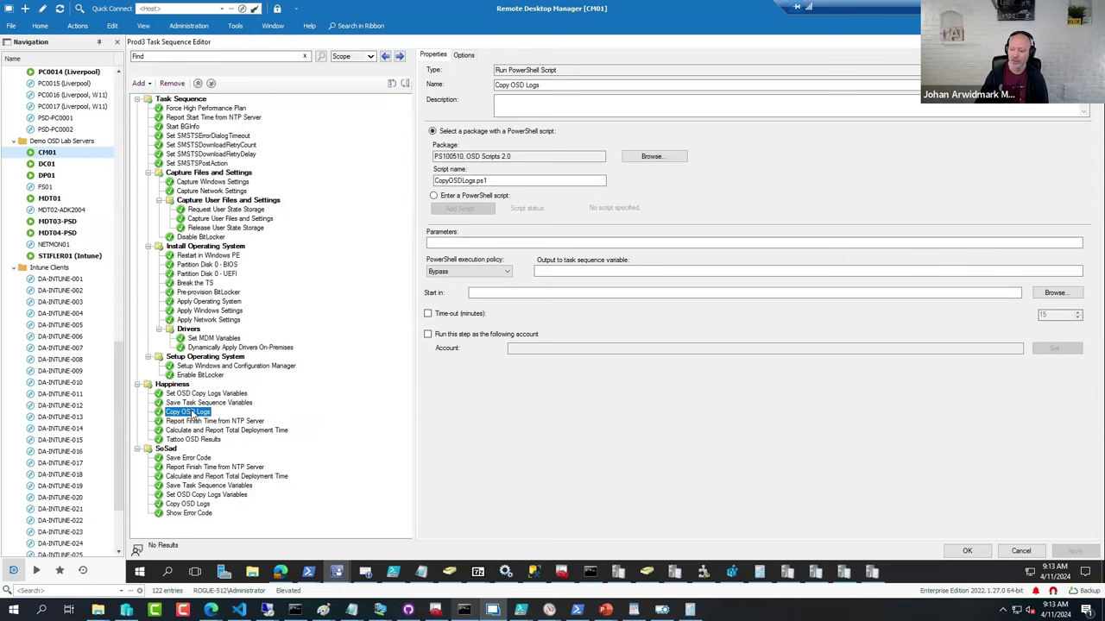
{"action": "left_click", "coordinate": [167, 449]}
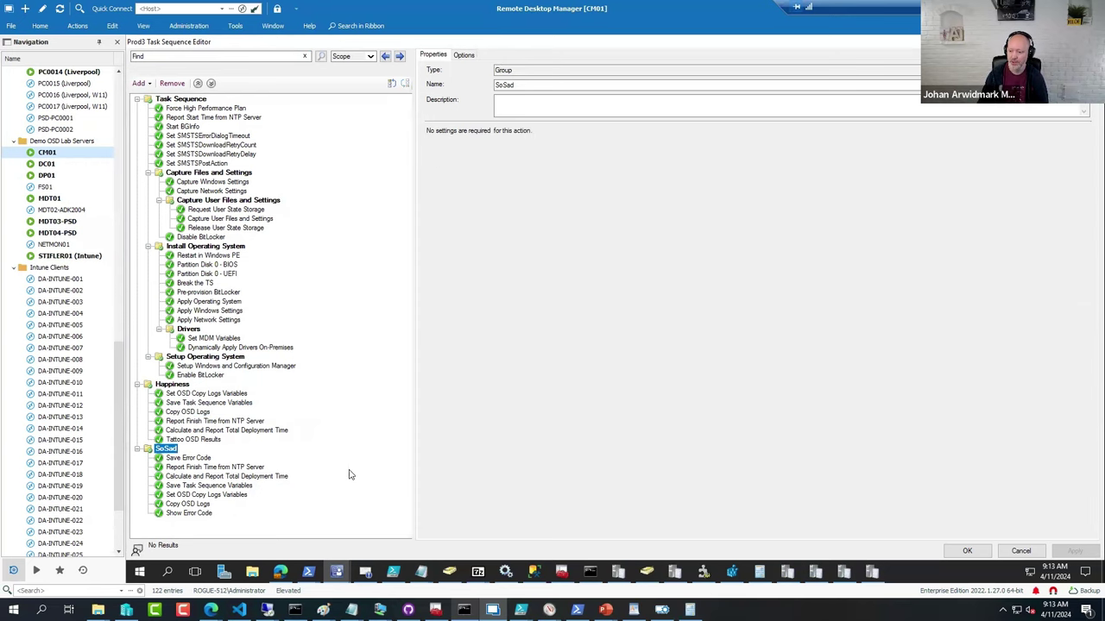
{"action": "left_click", "coordinate": [187, 504]}
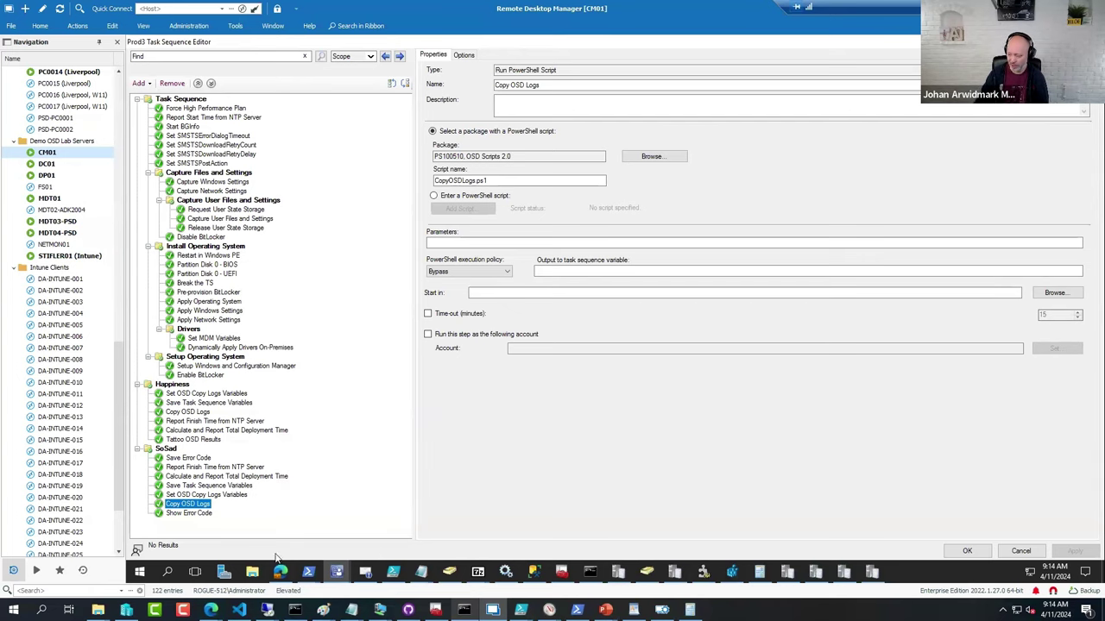
{"action": "left_click", "coordinate": [251, 572]}
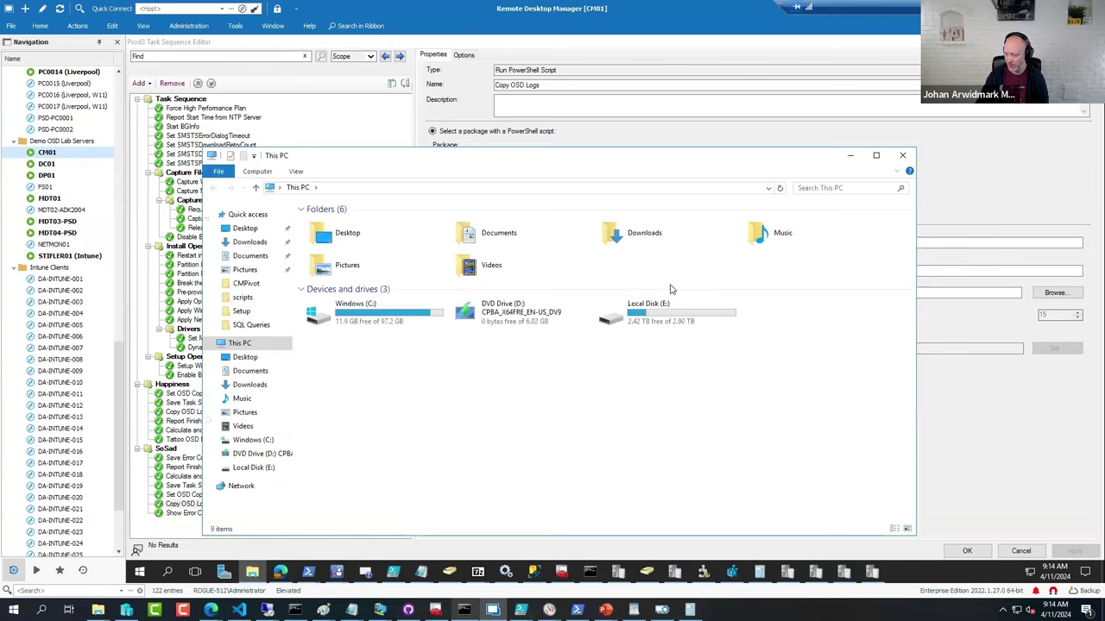
{"action": "double_click", "coordinate": [681, 313]}
{"action": "type", "text": "lo"}
{"action": "key", "text": "Return"}
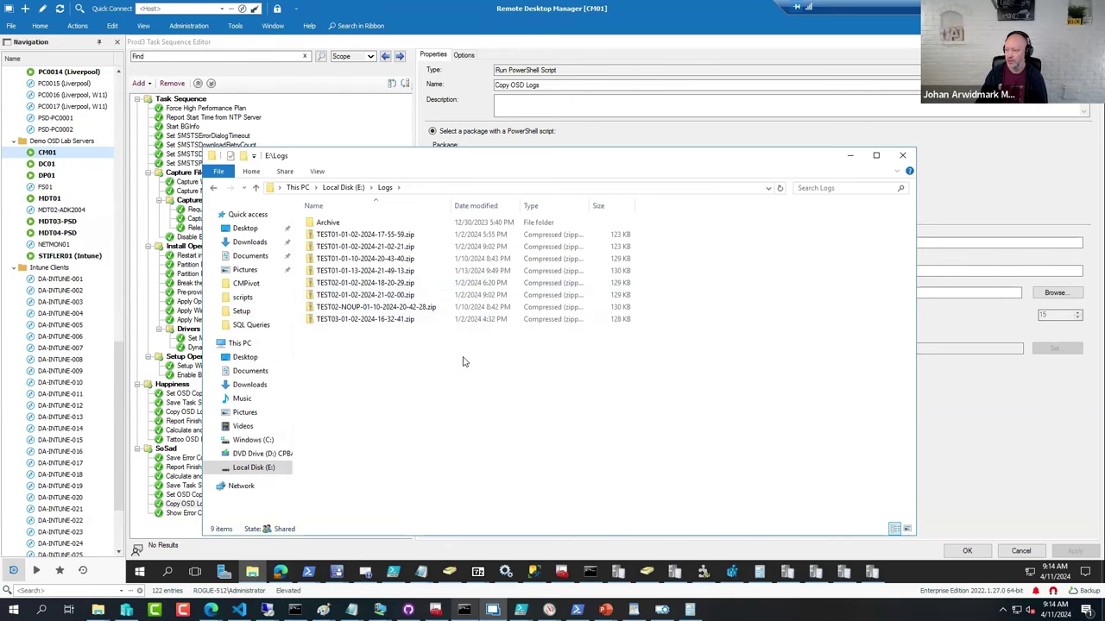
{"action": "right_click", "coordinate": [377, 296]}
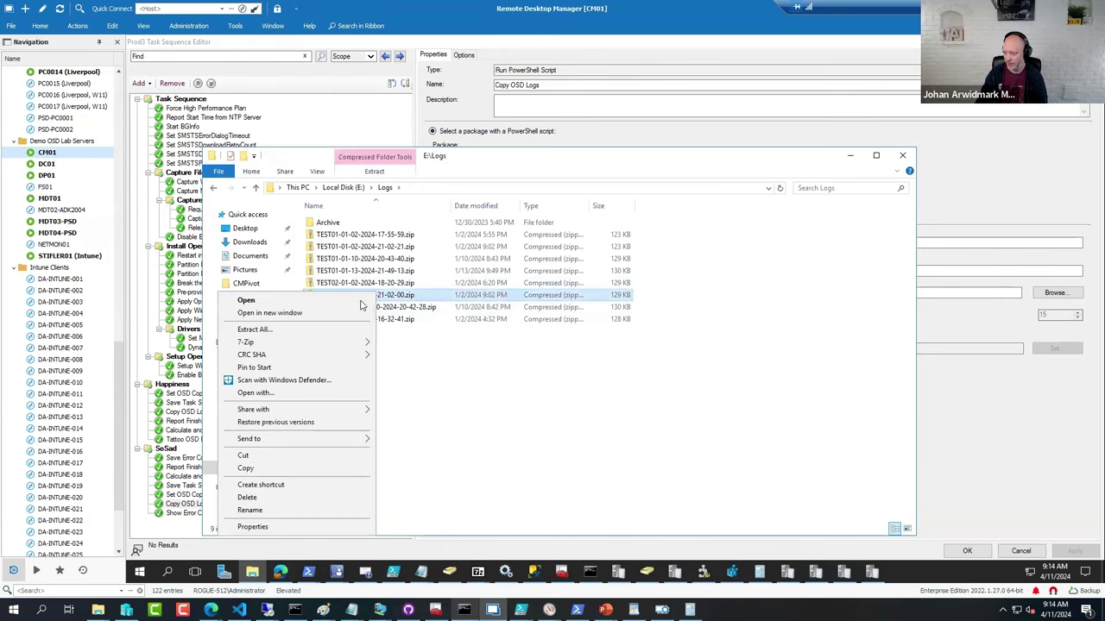
{"action": "mouse_move", "coordinate": [341, 345]}
{"action": "left_click", "coordinate": [399, 344]}
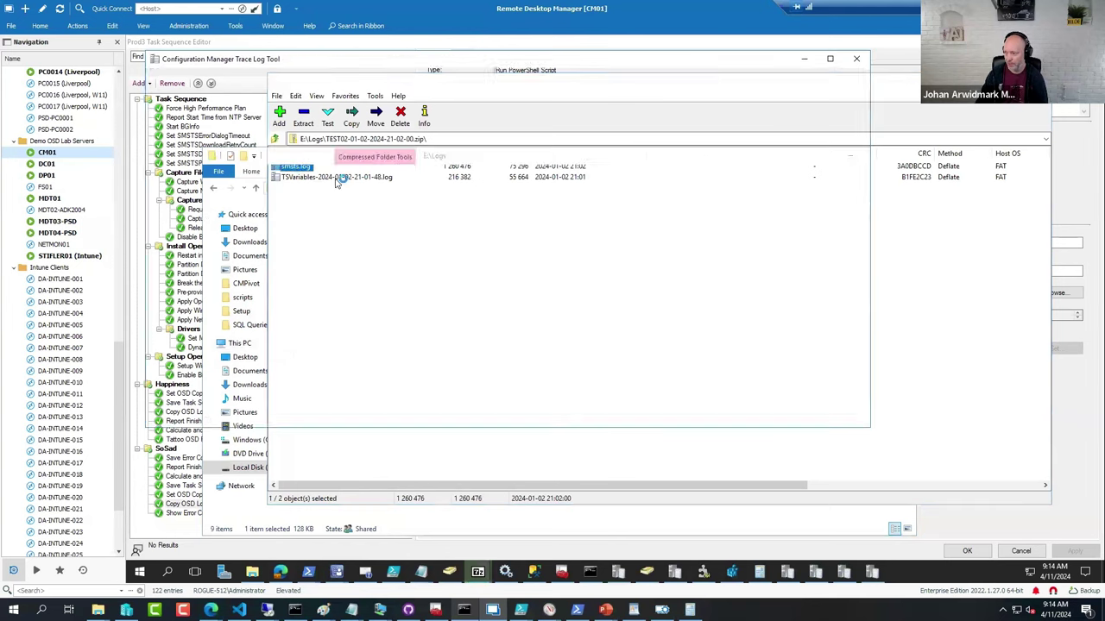
{"action": "double_click", "coordinate": [297, 168]}
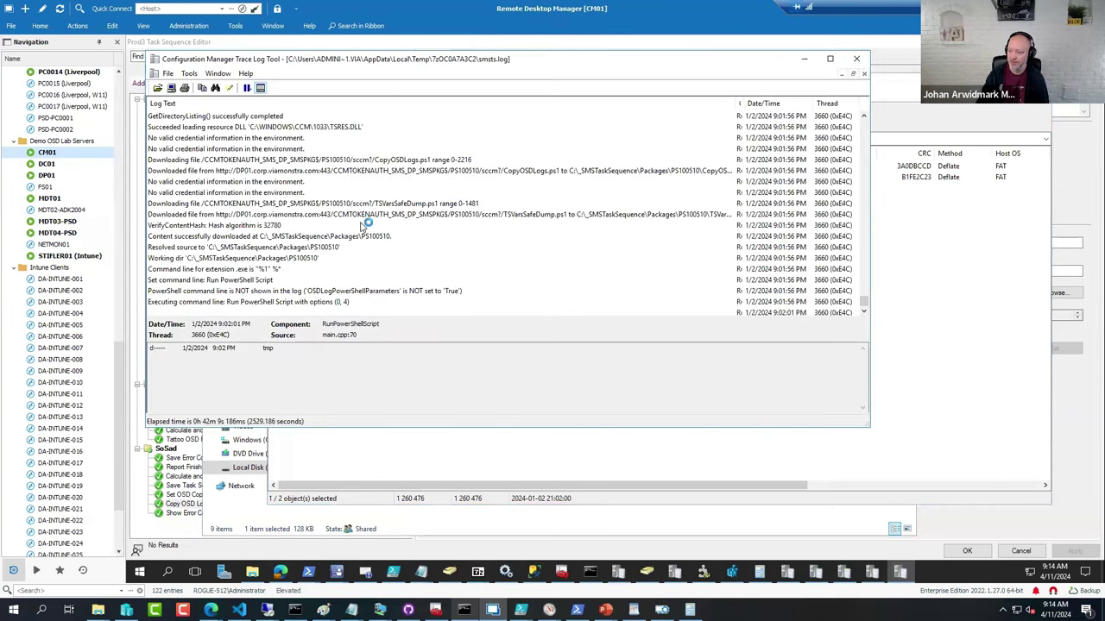
{"action": "scroll", "coordinate": [361, 229], "scroll_direction": "up", "scroll_amount": 6}
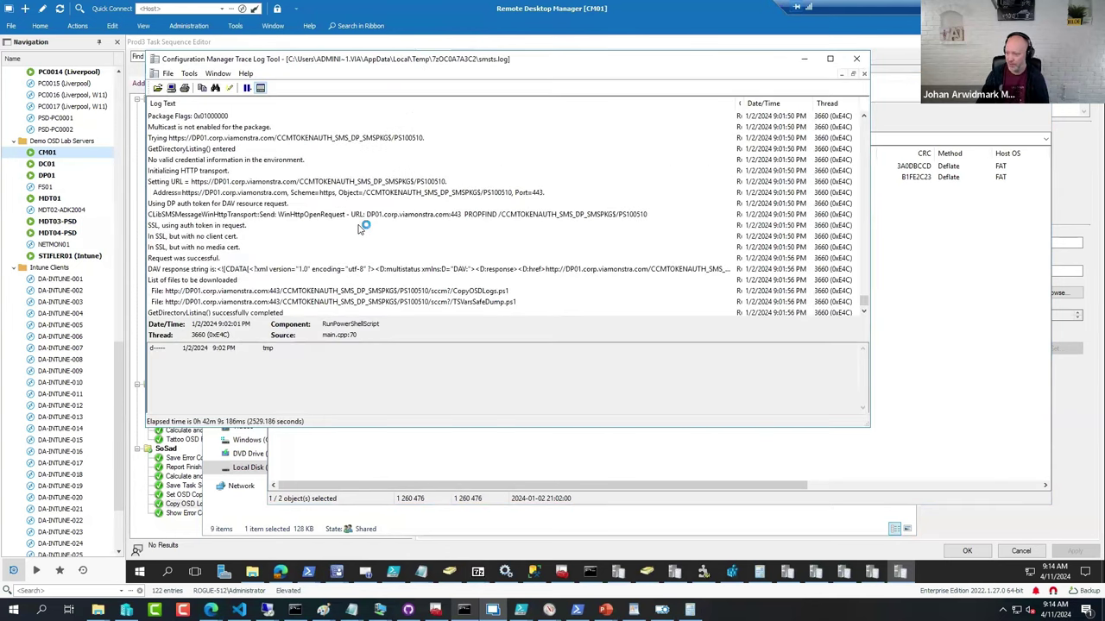
{"action": "left_click", "coordinate": [856, 58]}
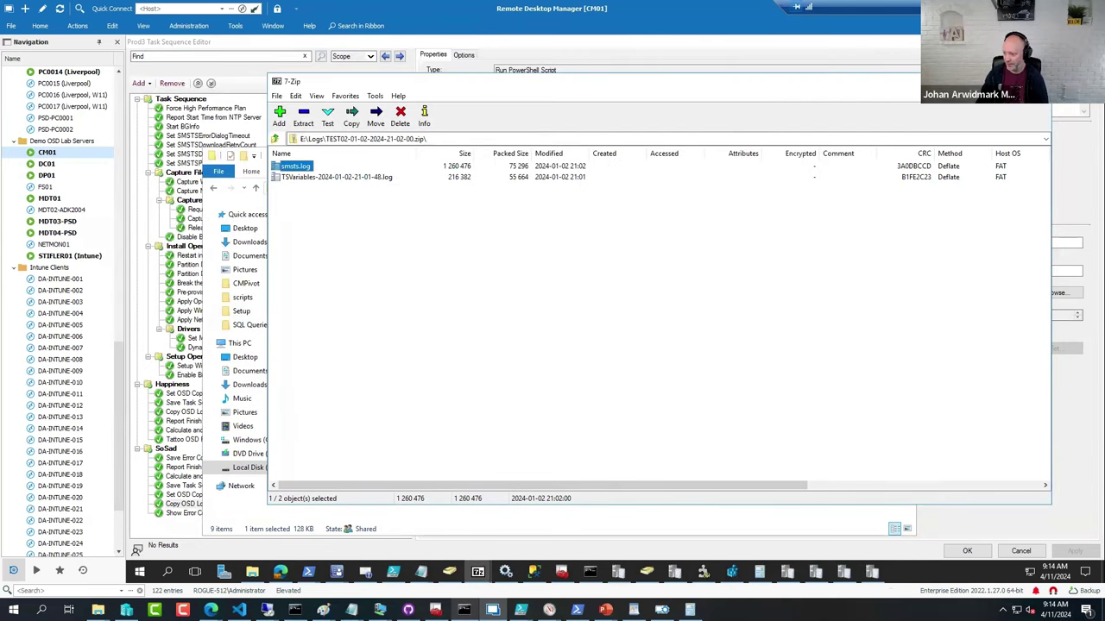
{"action": "left_click", "coordinate": [1032, 82]}
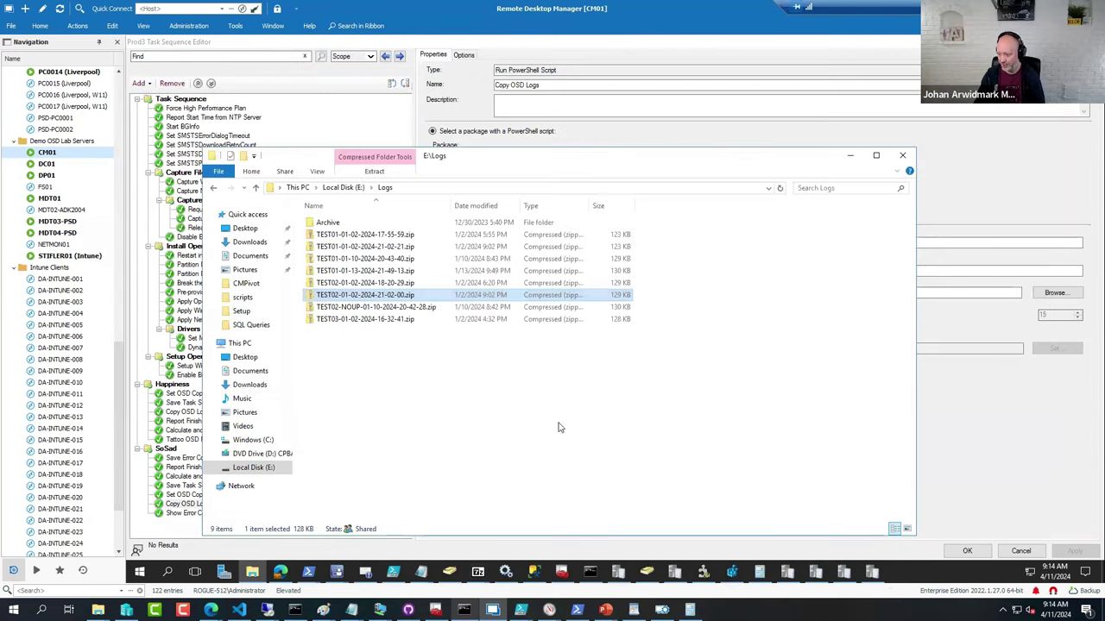
{"action": "left_click", "coordinate": [493, 395]}
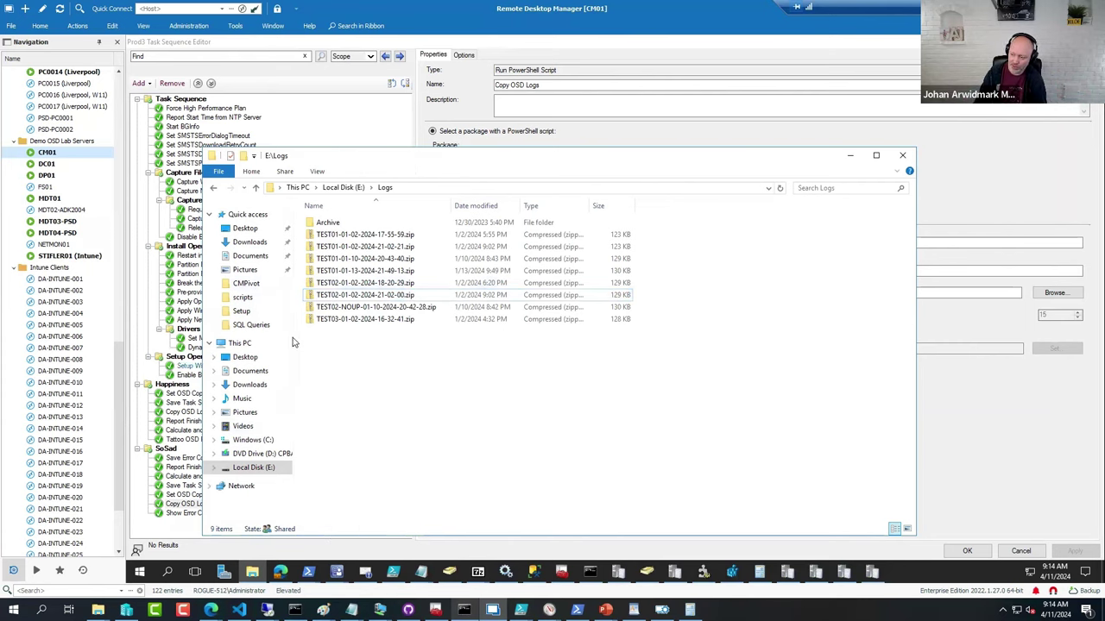
{"action": "left_click", "coordinate": [850, 157]}
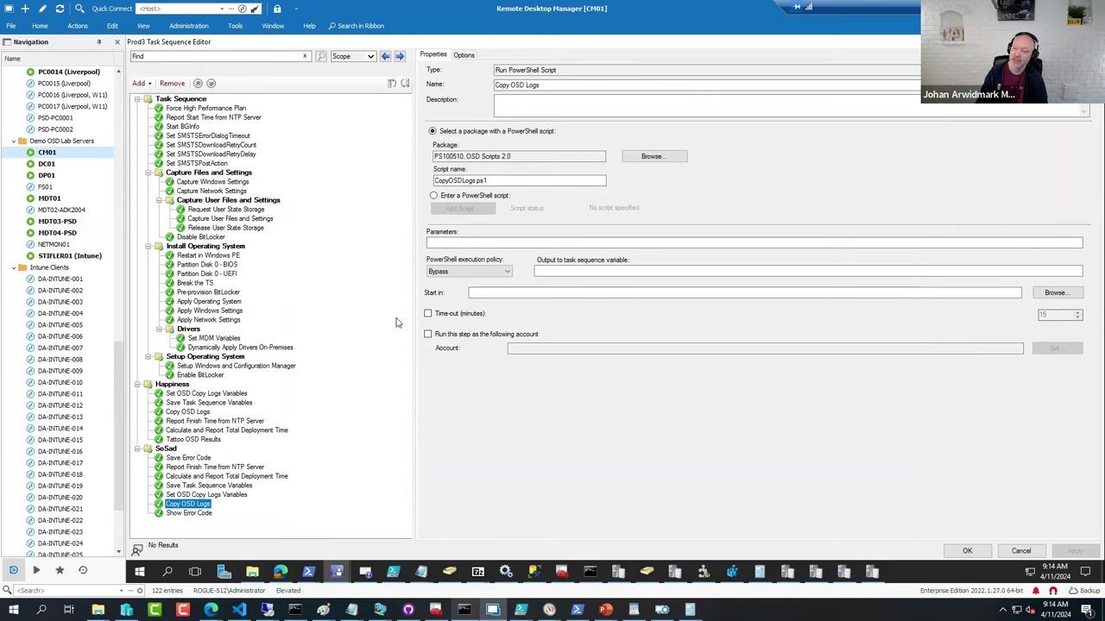
Step: Review SMSTSErrorDialogTimeout's 86400 value, then the SMSTSDownloadRetryCount and RetryDelay steps
{"action": "left_click", "coordinate": [203, 137]}
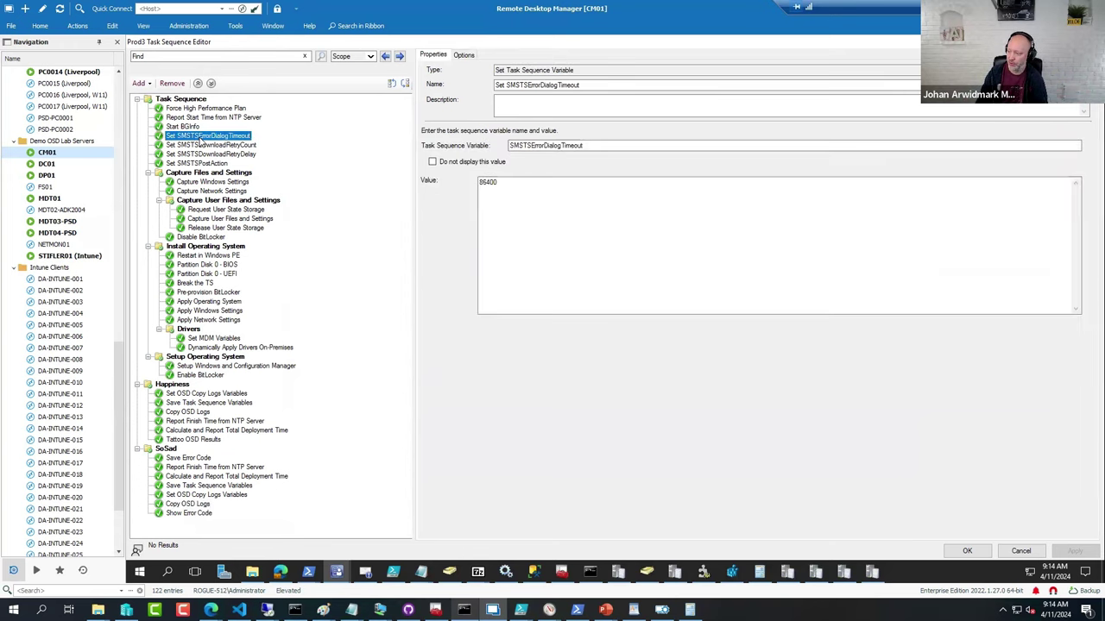
{"action": "left_click", "coordinate": [582, 185]}
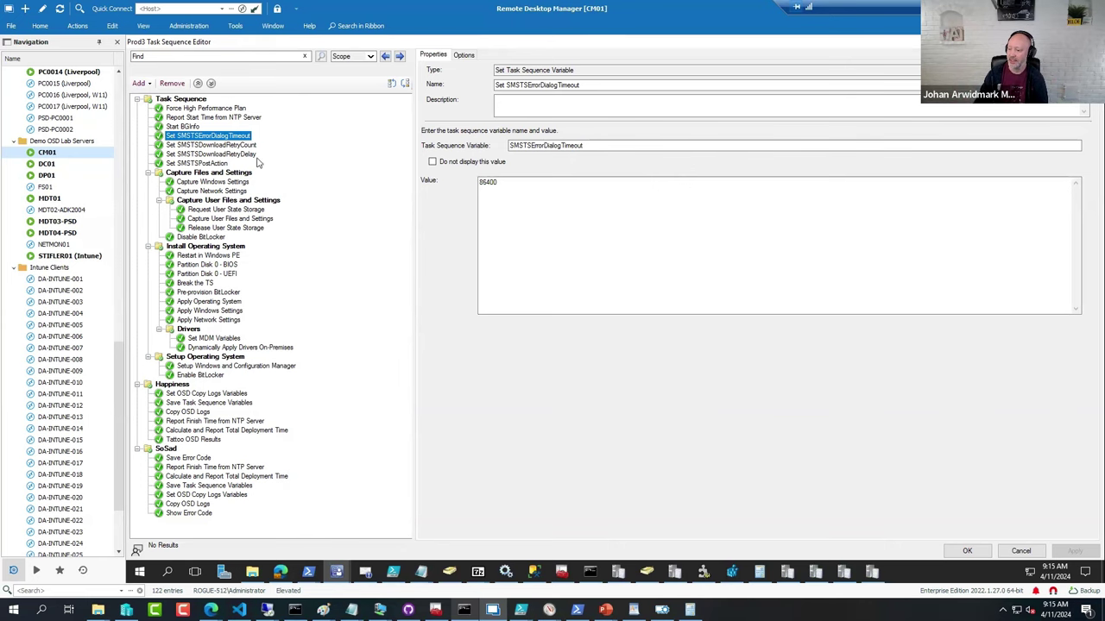
{"action": "left_click", "coordinate": [211, 146]}
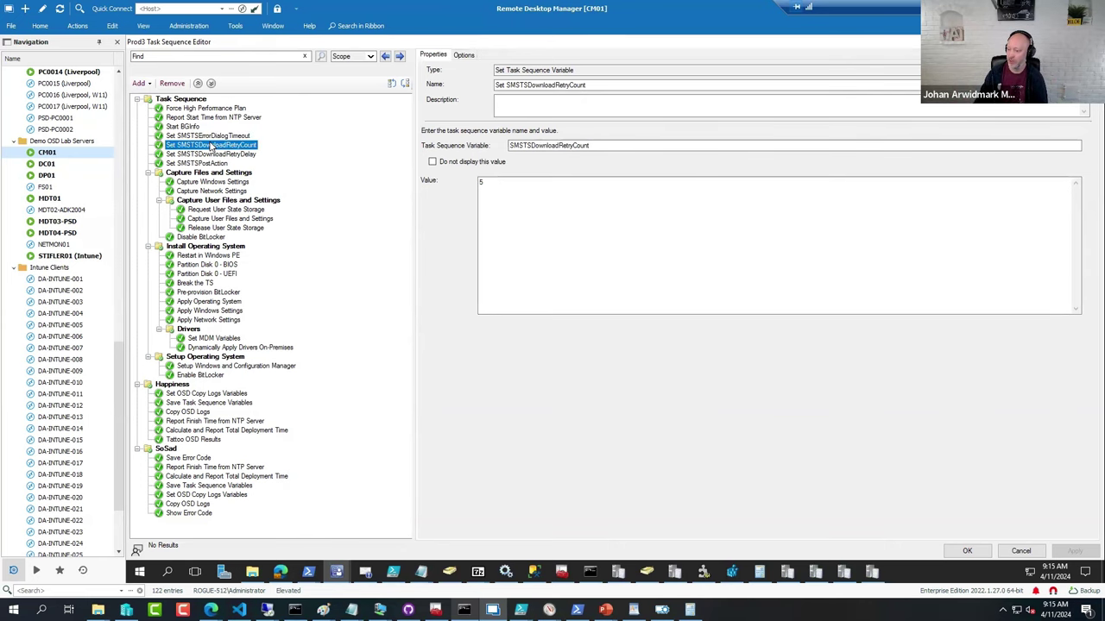
{"action": "left_click", "coordinate": [213, 154]}
{"action": "left_click", "coordinate": [222, 146]}
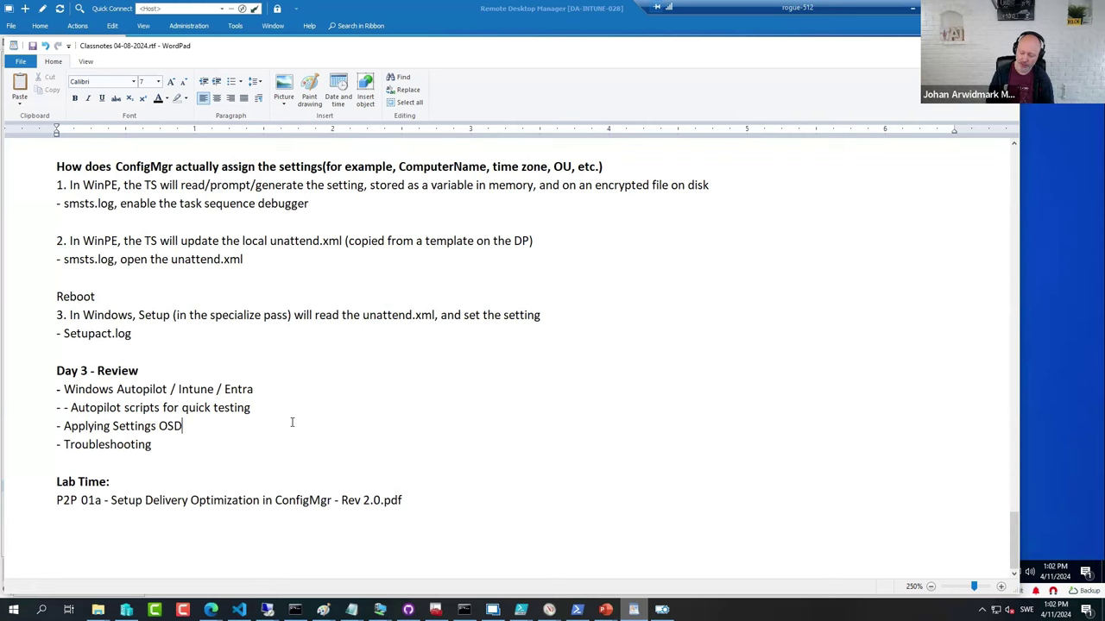
Step: Highlight the thin-images trend line, bullet lines, and the words 'reference' and 'apps'
{"action": "scroll", "coordinate": [291, 422], "scroll_direction": "up", "scroll_amount": 20}
{"action": "scroll", "coordinate": [262, 406], "scroll_direction": "down", "scroll_amount": 8}
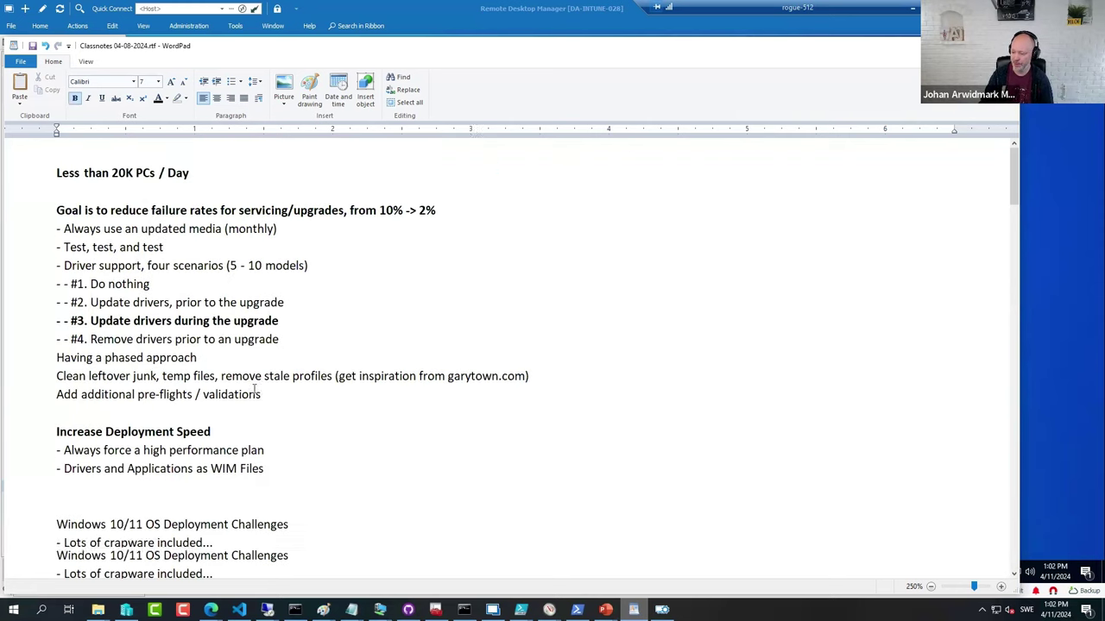
{"action": "scroll", "coordinate": [264, 413], "scroll_direction": "down", "scroll_amount": 7}
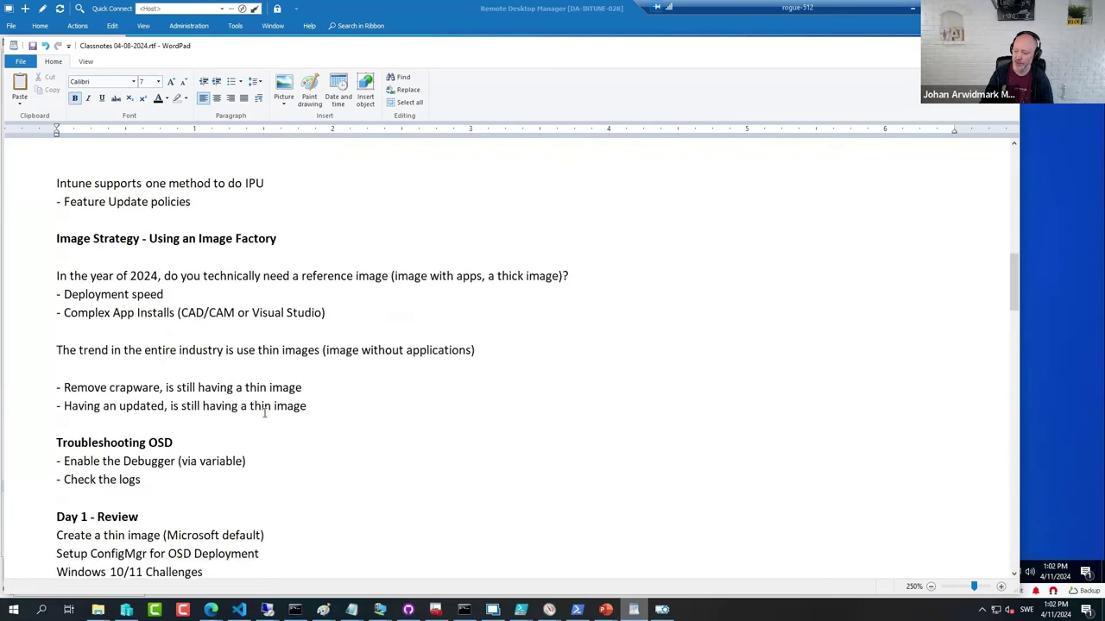
{"action": "left_click", "coordinate": [159, 277]}
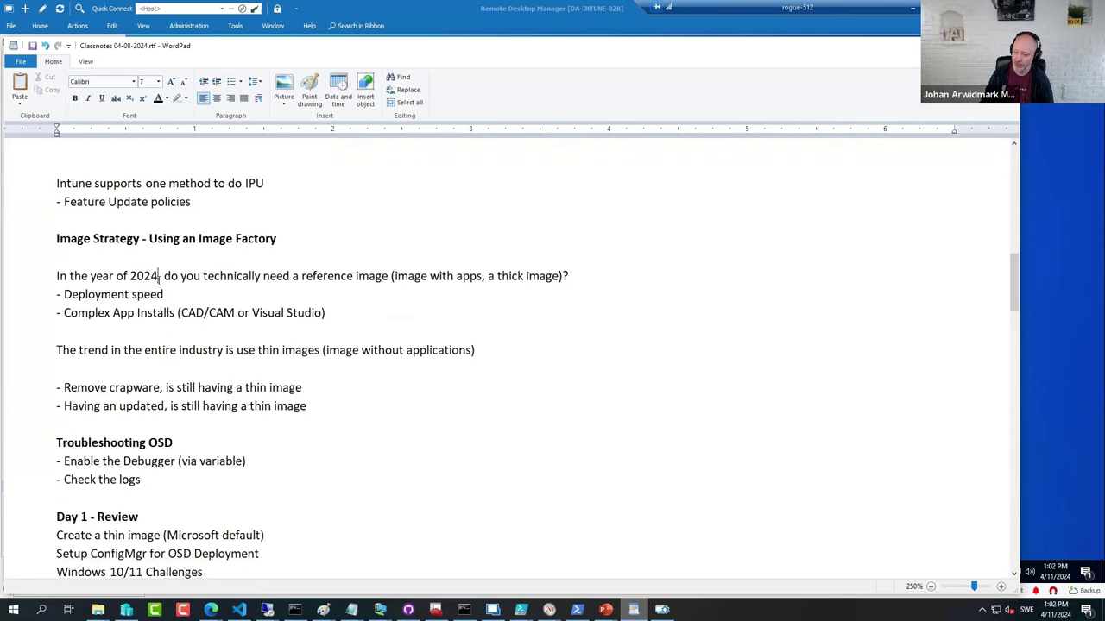
{"action": "left_click", "coordinate": [52, 353]}
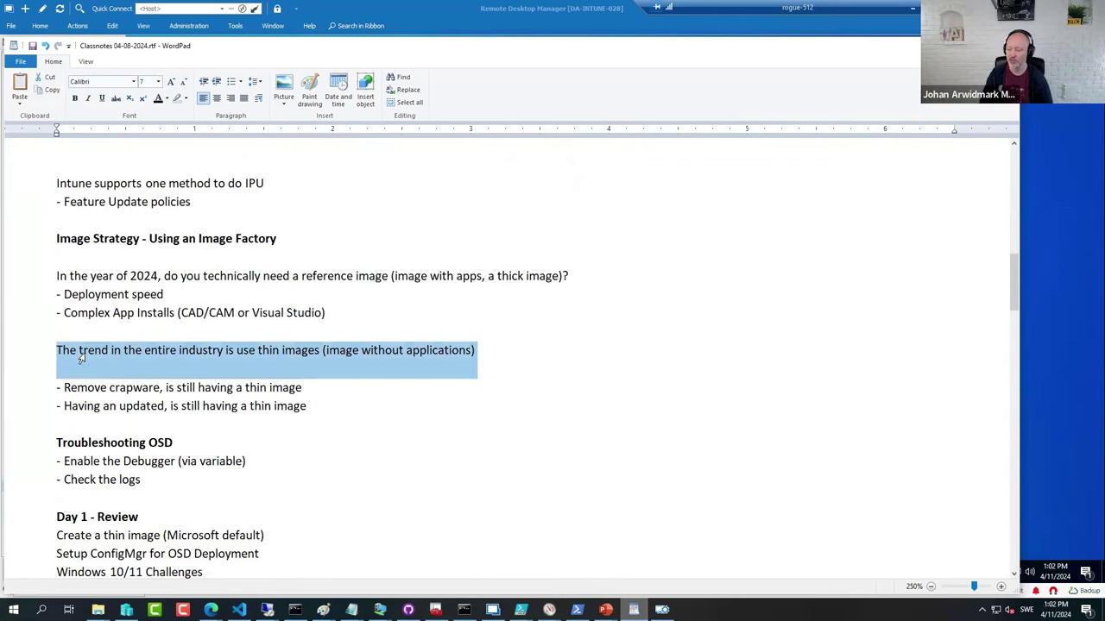
{"action": "left_click", "coordinate": [407, 377]}
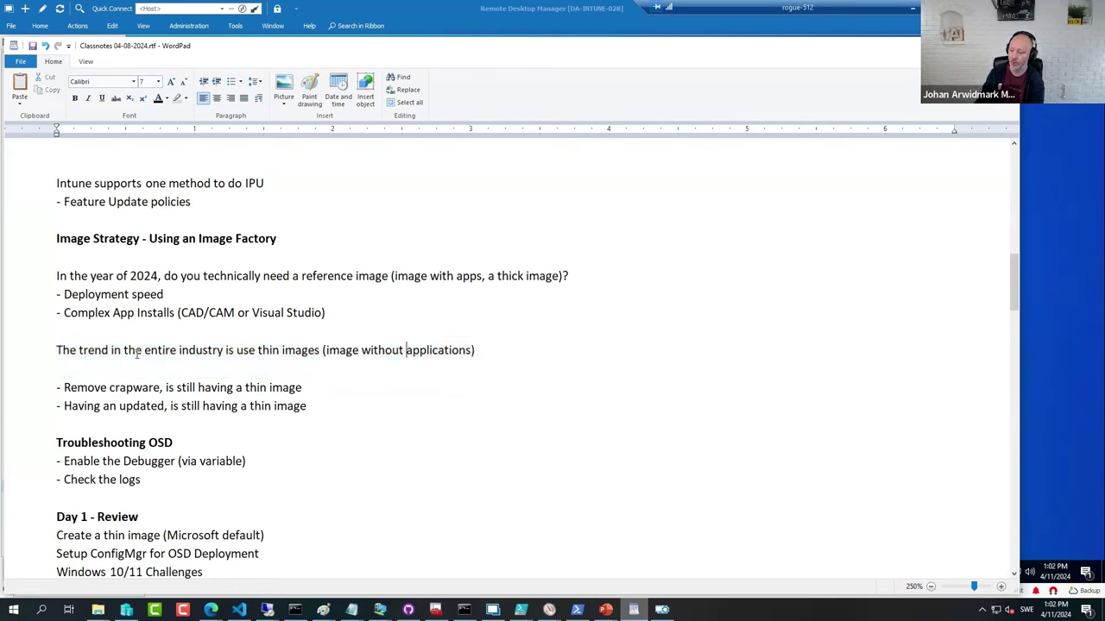
{"action": "left_click_drag", "start_coordinate": [124, 354], "coordinate": [320, 357]}
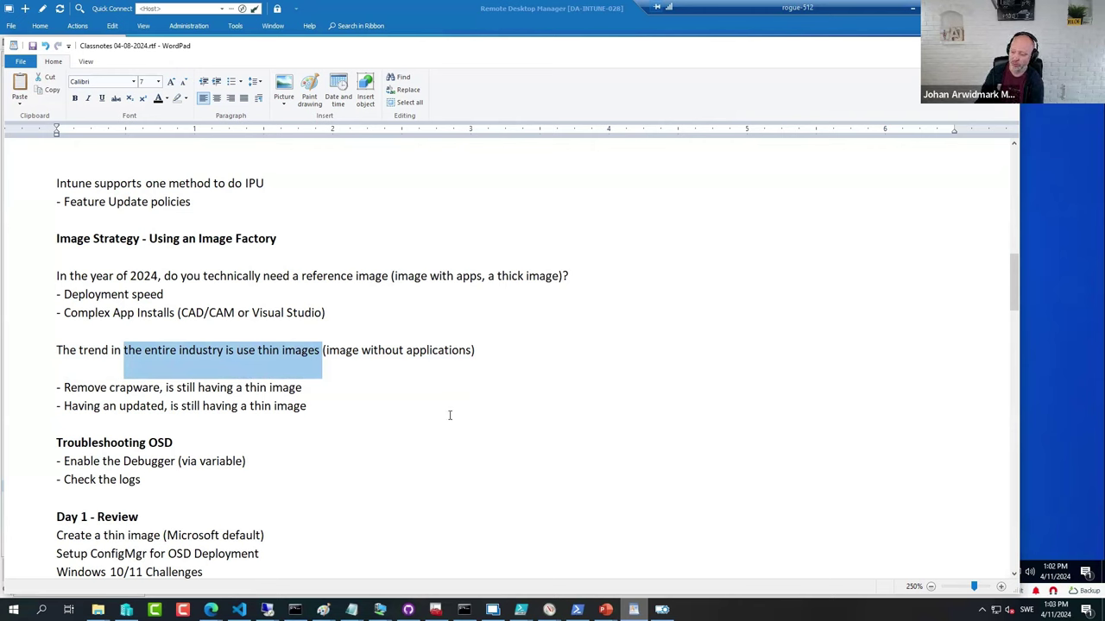
{"action": "left_click_drag", "start_coordinate": [307, 405], "coordinate": [49, 393]}
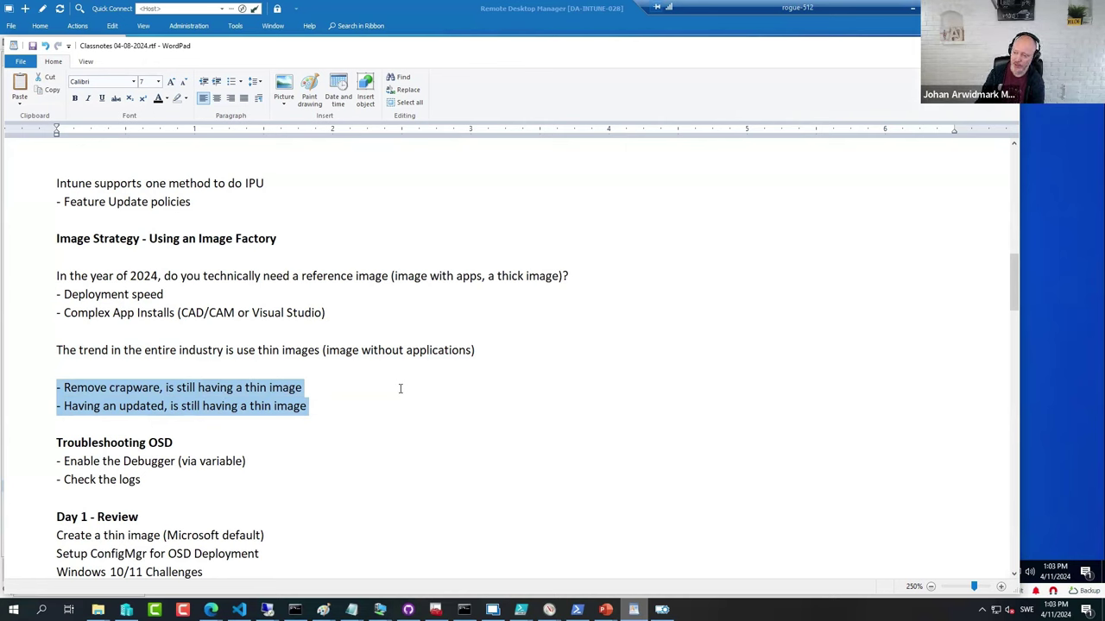
{"action": "left_click", "coordinate": [317, 275]}
{"action": "double_click", "coordinate": [317, 275]}
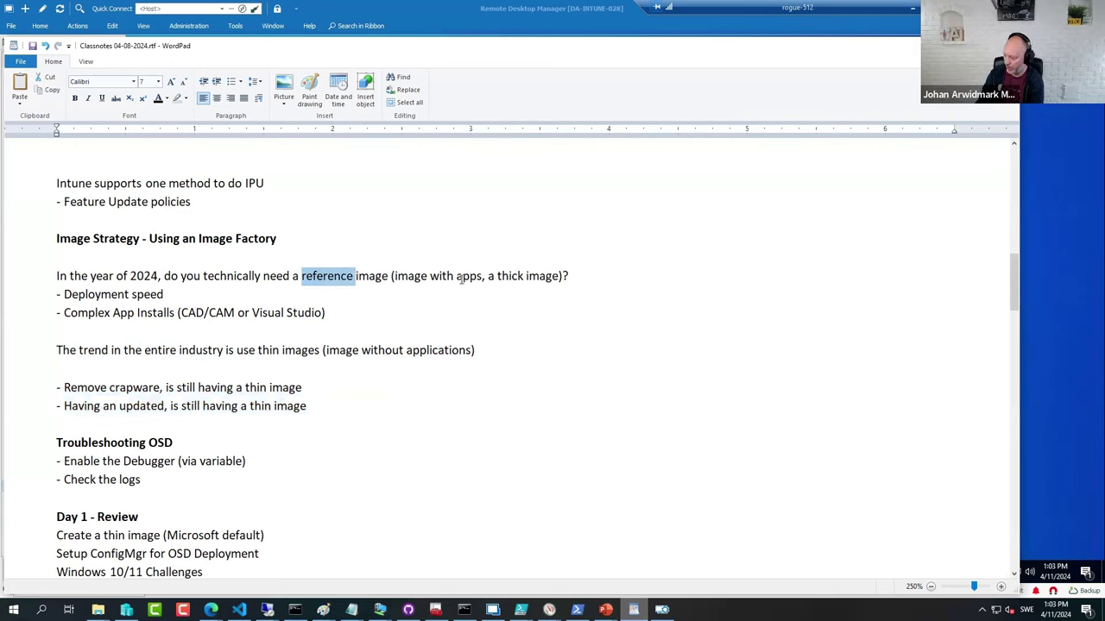
{"action": "double_click", "coordinate": [467, 276]}
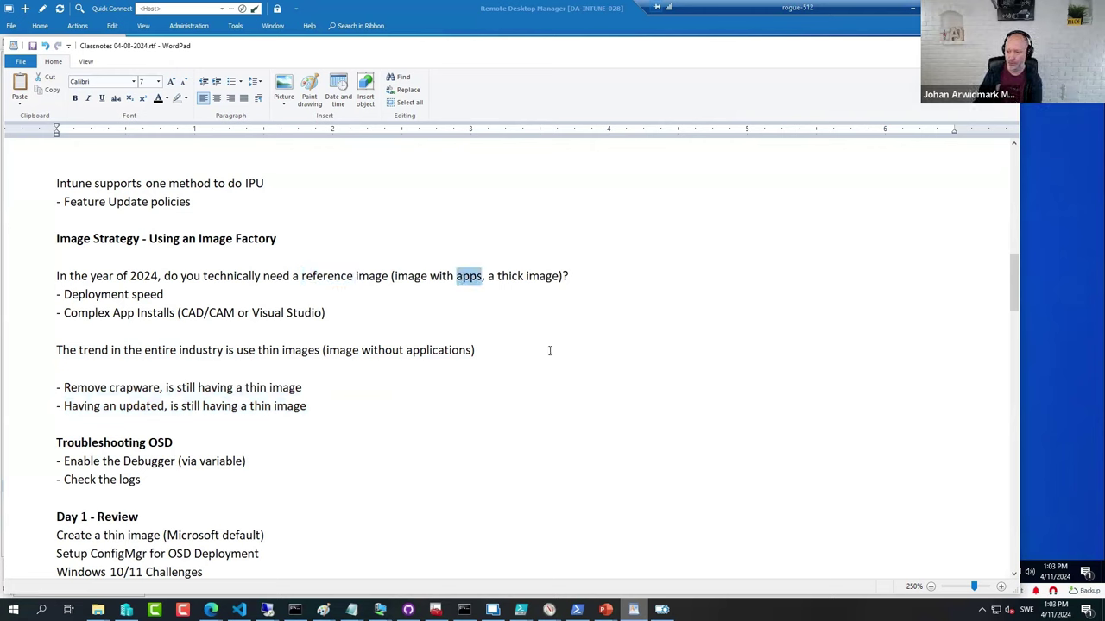
Step: Append '(embracing automation)' to the Image Factory heading and return to the remote PowerShell session
{"action": "left_click", "coordinate": [300, 236]}
{"action": "type", "text": ")"}
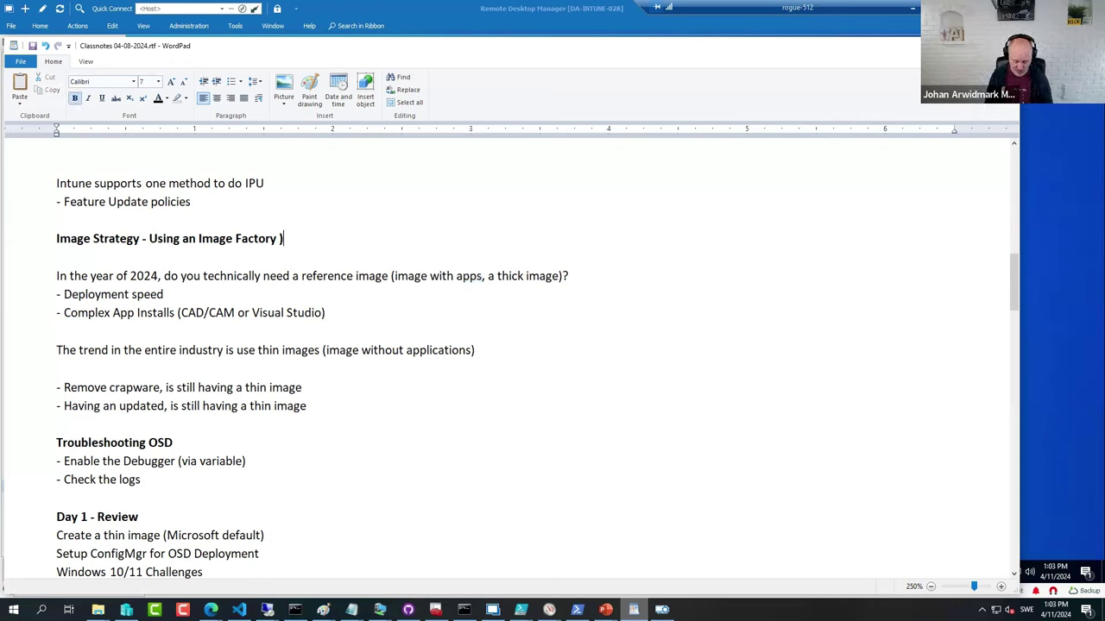
{"action": "type", "text": "Embe"}
{"action": "key", "text": "BackSpace"}
{"action": "key", "text": "BackSpace"}
{"action": "key", "text": "BackSpace"}
{"action": "key", "text": "BackSpace"}
{"action": "key", "text": "BackSpace"}
{"action": "type", "text": "("}
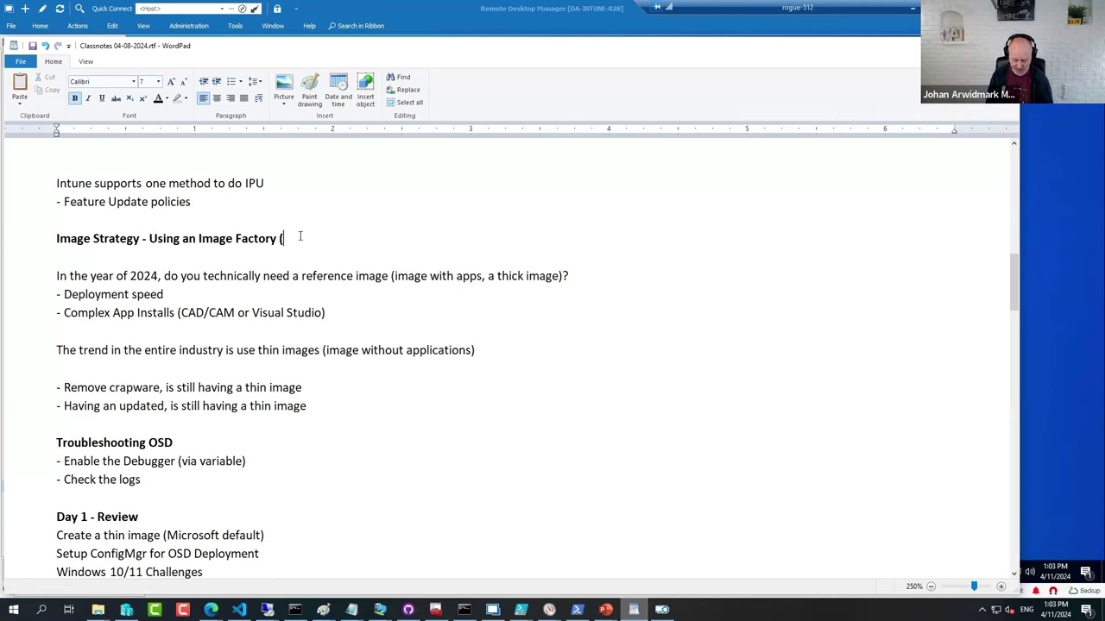
{"action": "type", "text": "embra"}
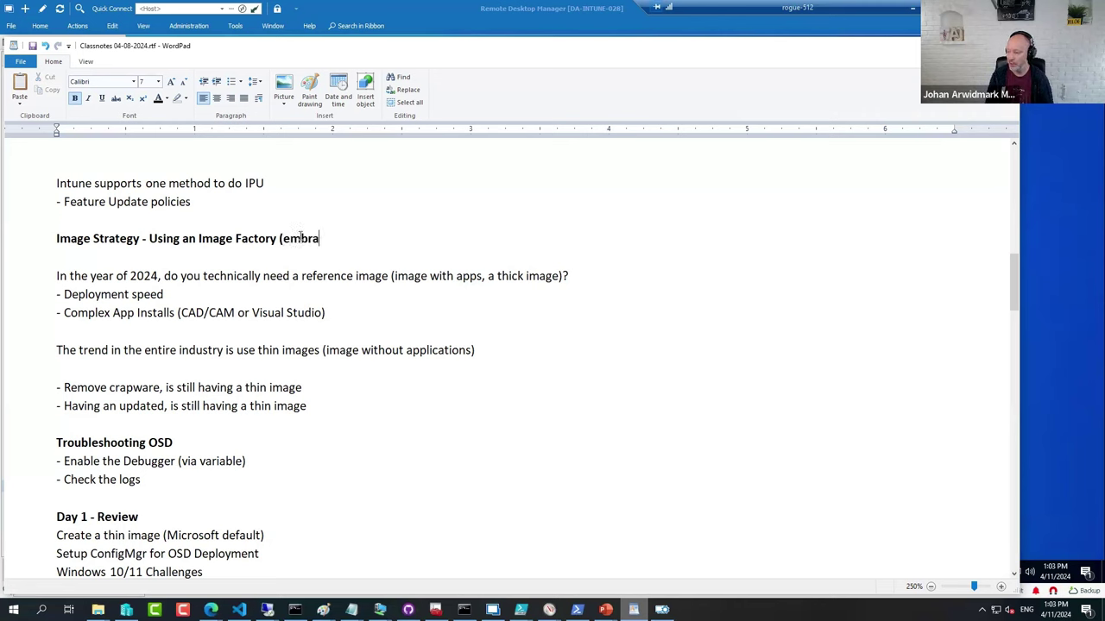
{"action": "type", "text": "cing auto"}
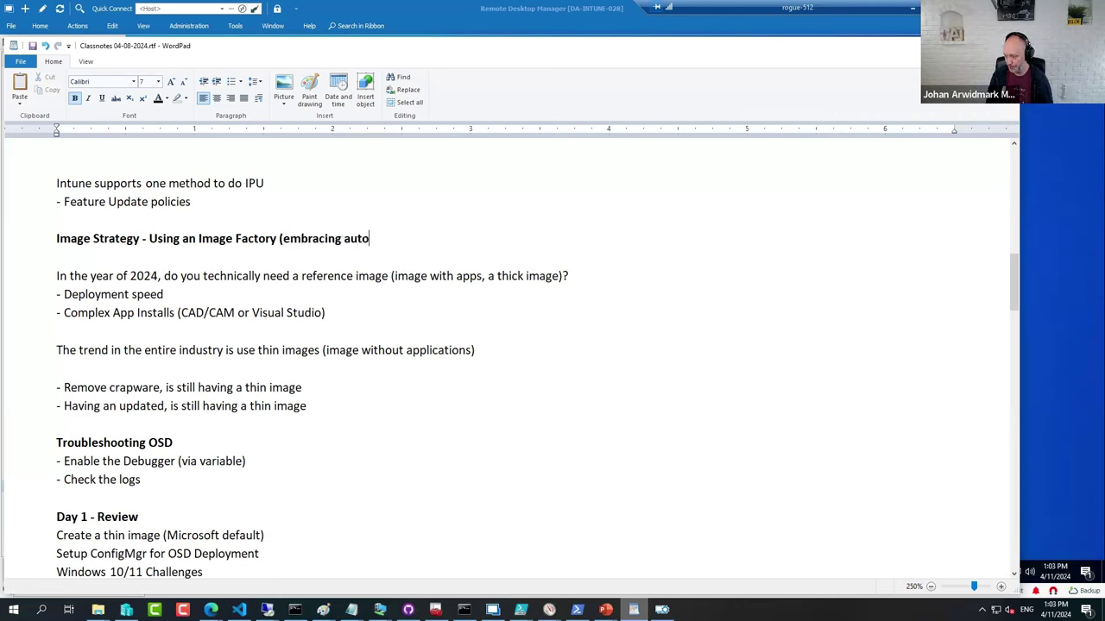
{"action": "type", "text": "mation)"}
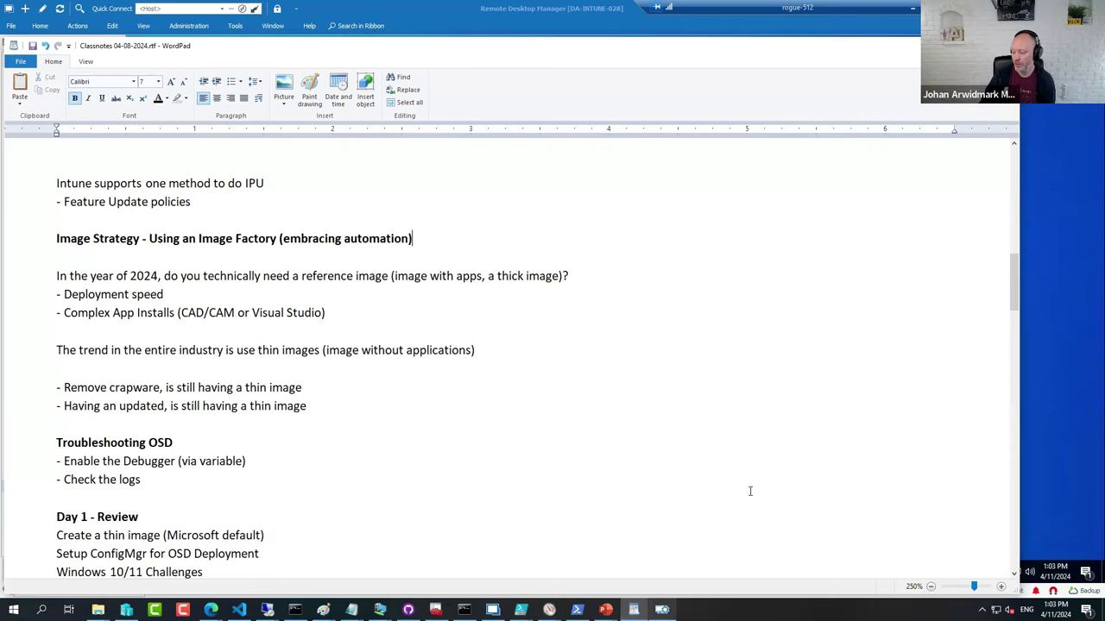
{"action": "left_click", "coordinate": [492, 610]}
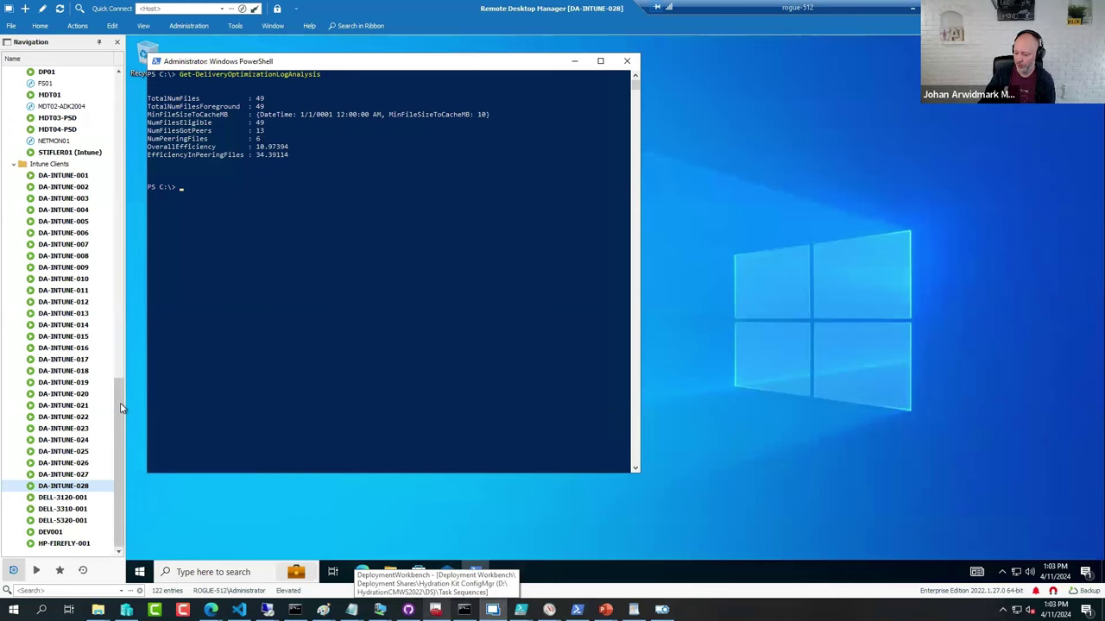
{"action": "scroll", "coordinate": [121, 408], "scroll_direction": "up", "scroll_amount": 2}
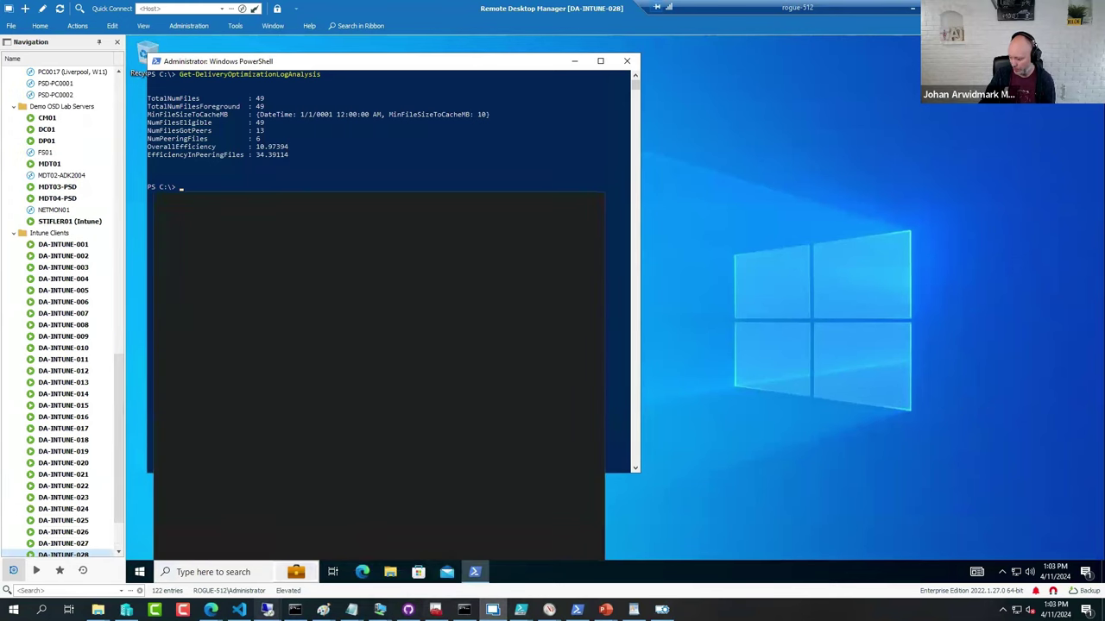
{"action": "mouse_move", "coordinate": [266, 609]}
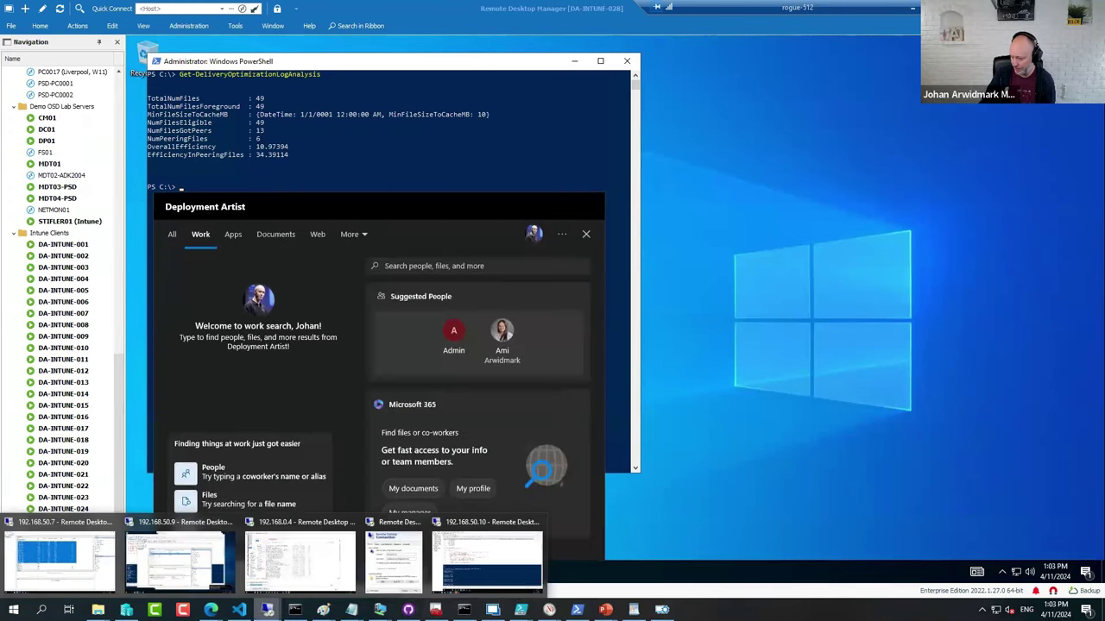
{"action": "left_click", "coordinate": [331, 583]}
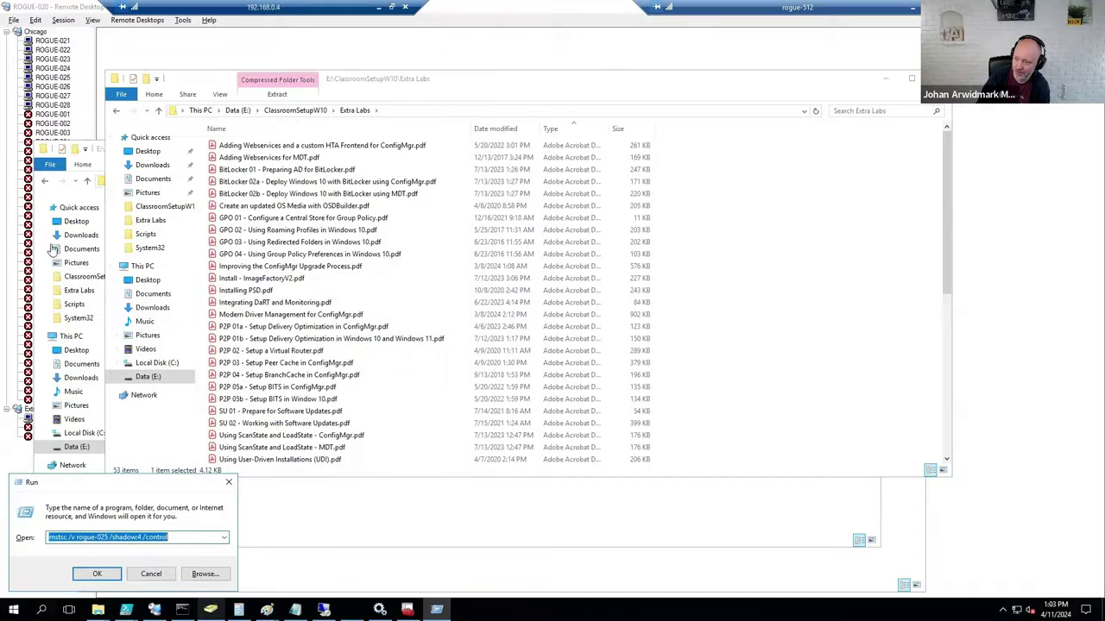
{"action": "left_click", "coordinate": [62, 77]}
{"action": "left_click", "coordinate": [222, 586]}
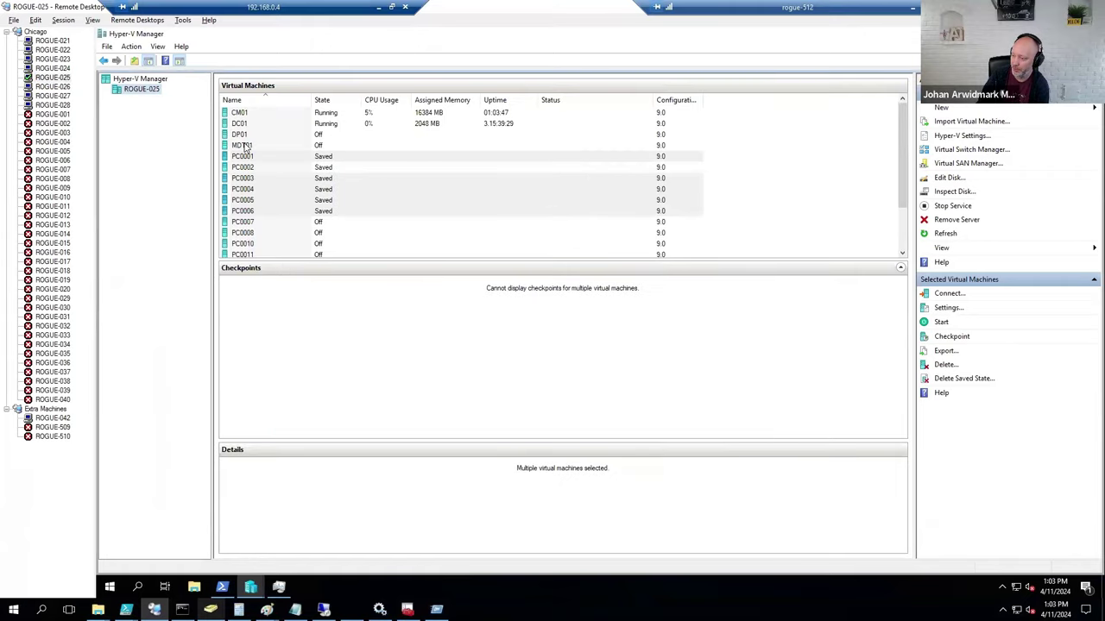
{"action": "left_click", "coordinate": [245, 145]}
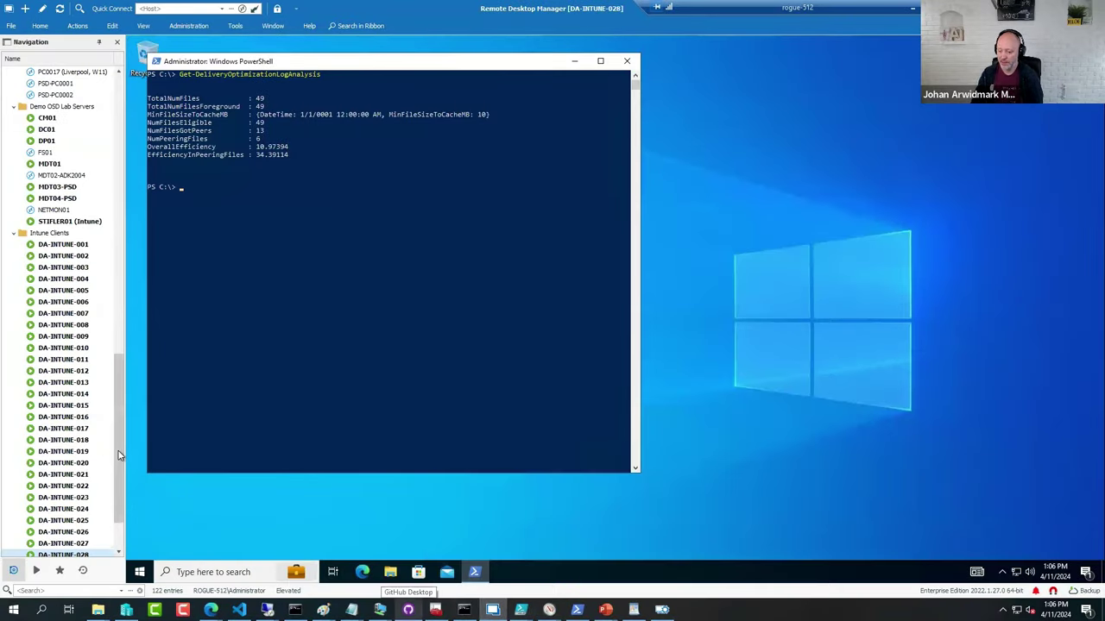
{"action": "left_click_drag", "start_coordinate": [118, 459], "coordinate": [126, 390]}
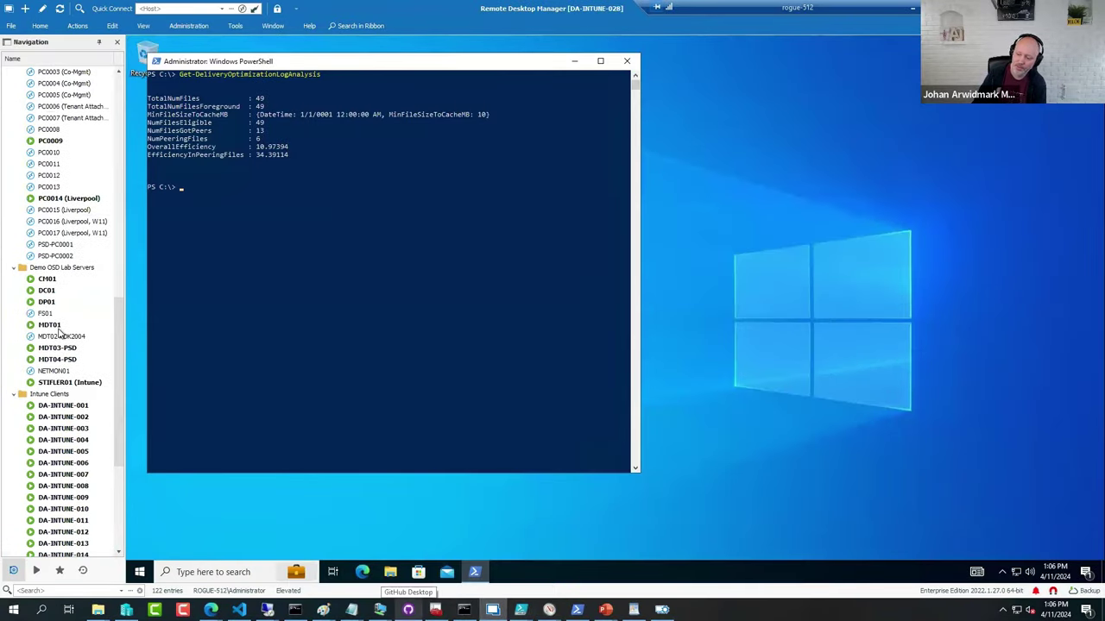
Step: On MDT01, expand MDT Build Lab and view its Windows 11 and Windows 10 task sequences
{"action": "double_click", "coordinate": [59, 325]}
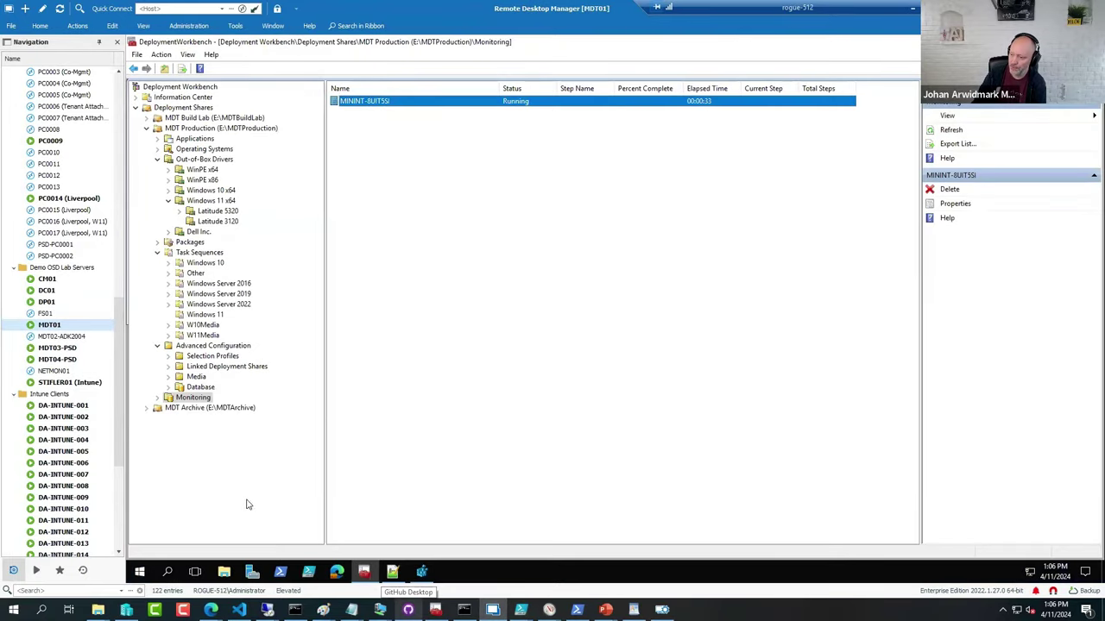
{"action": "left_click", "coordinate": [148, 128]}
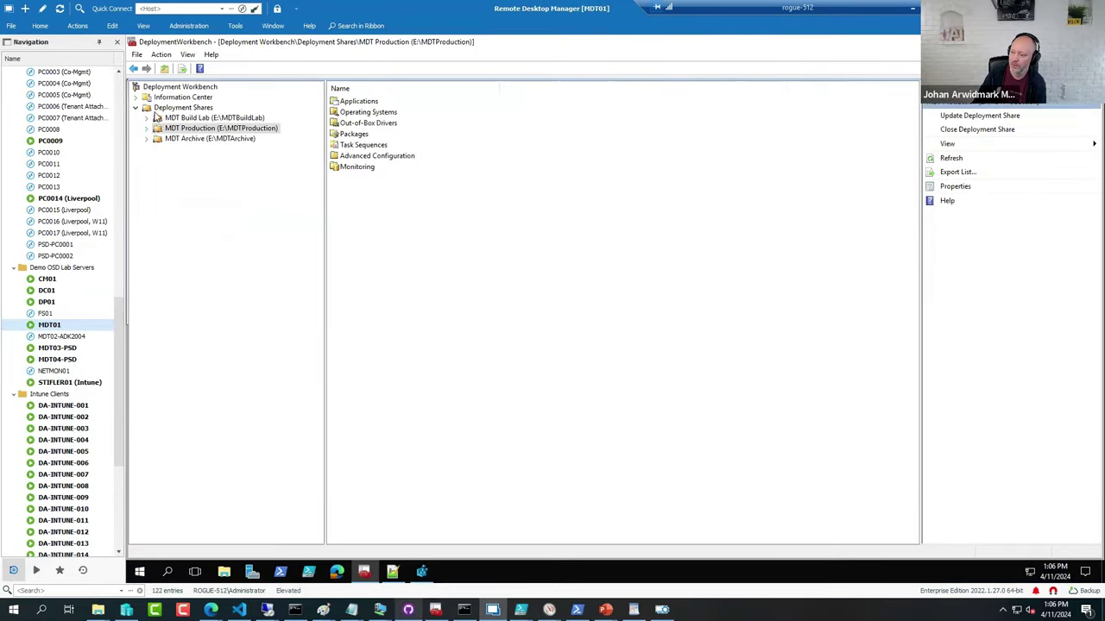
{"action": "left_click", "coordinate": [146, 118]}
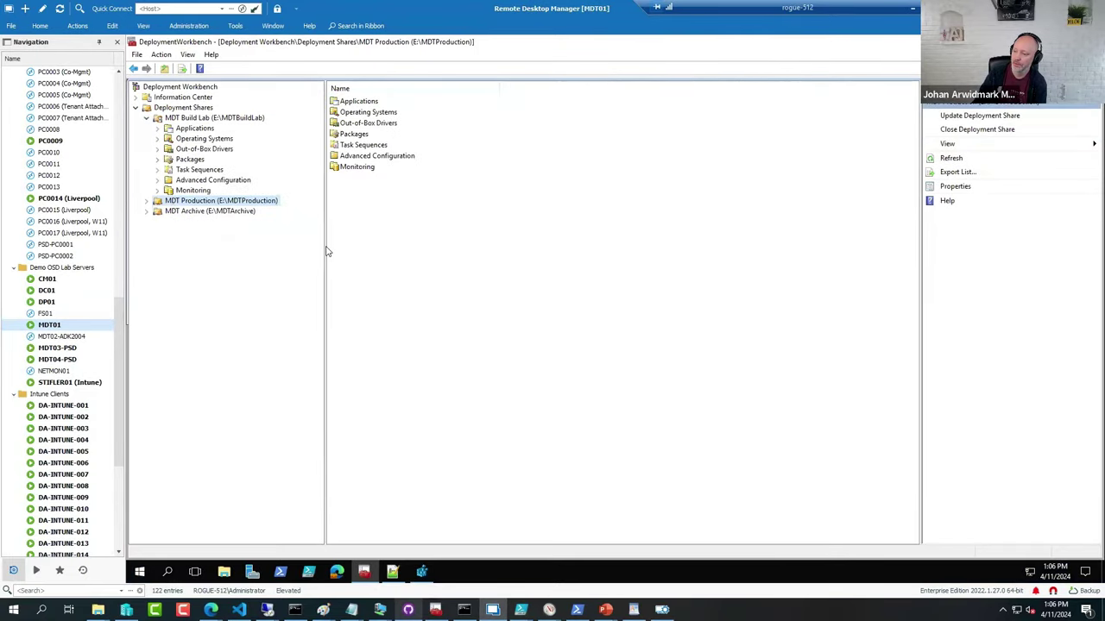
{"action": "double_click", "coordinate": [214, 170]}
{"action": "left_click", "coordinate": [207, 252]}
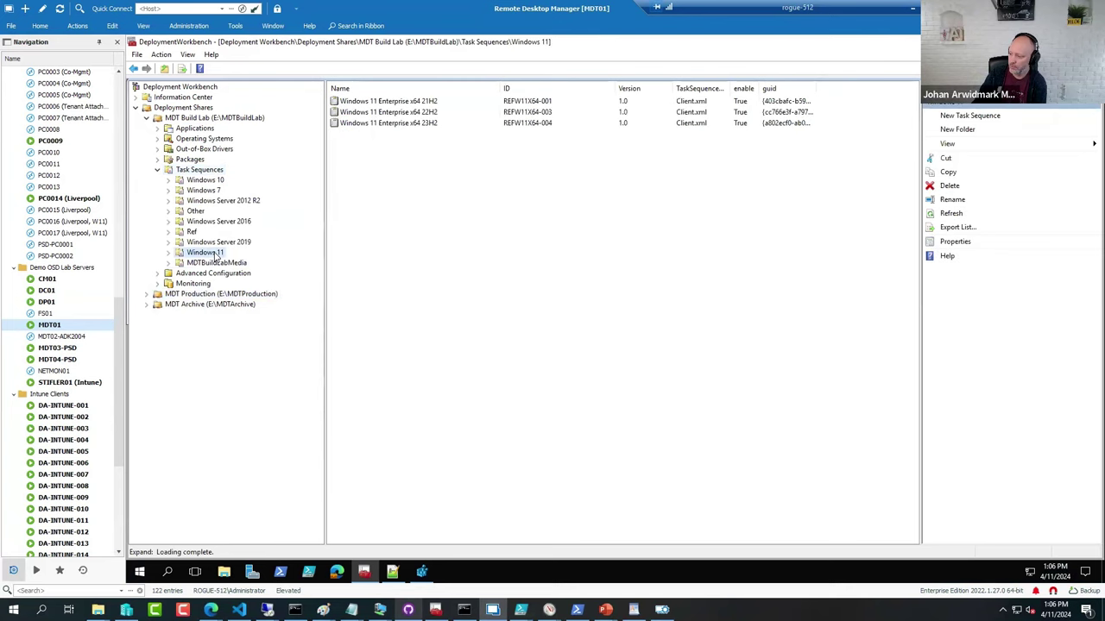
{"action": "left_click", "coordinate": [207, 180]}
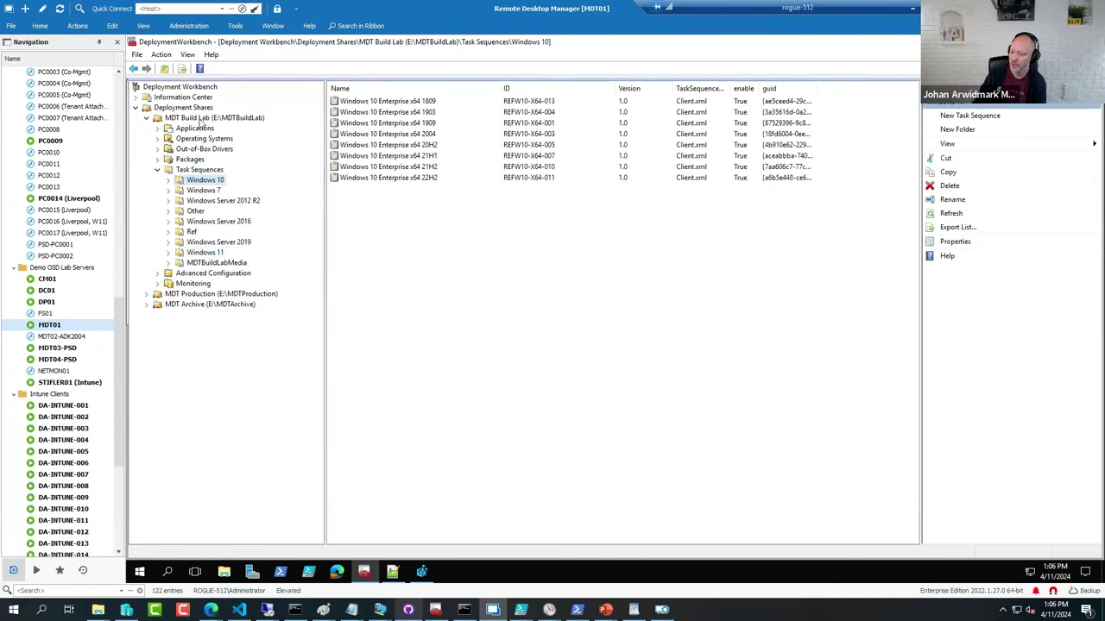
Step: Browse the Build Lab's Windows 10/11 operating systems and Microsoft applications, then the Windows 11 task sequences
{"action": "left_click", "coordinate": [157, 139]}
{"action": "left_click", "coordinate": [213, 150]}
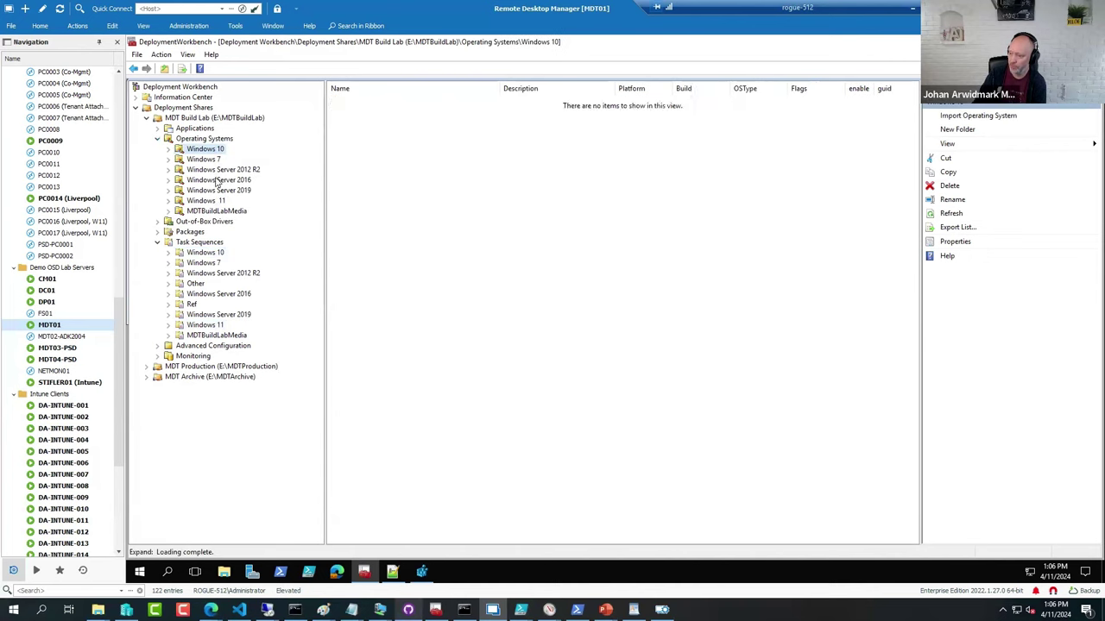
{"action": "left_click", "coordinate": [213, 202]}
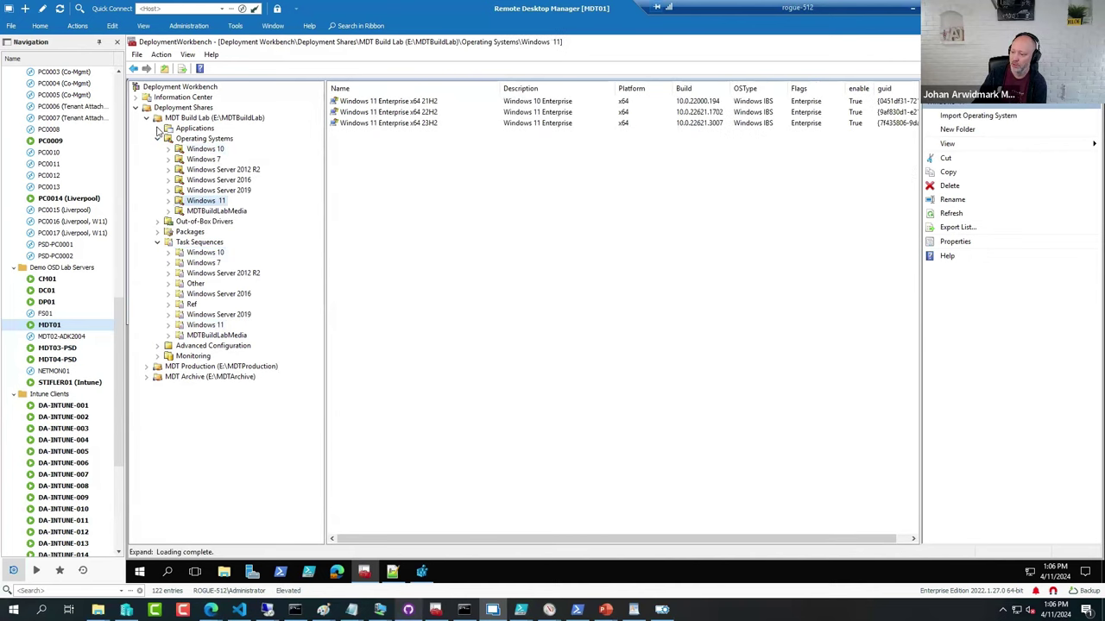
{"action": "left_click", "coordinate": [157, 128]}
{"action": "left_click", "coordinate": [207, 139]}
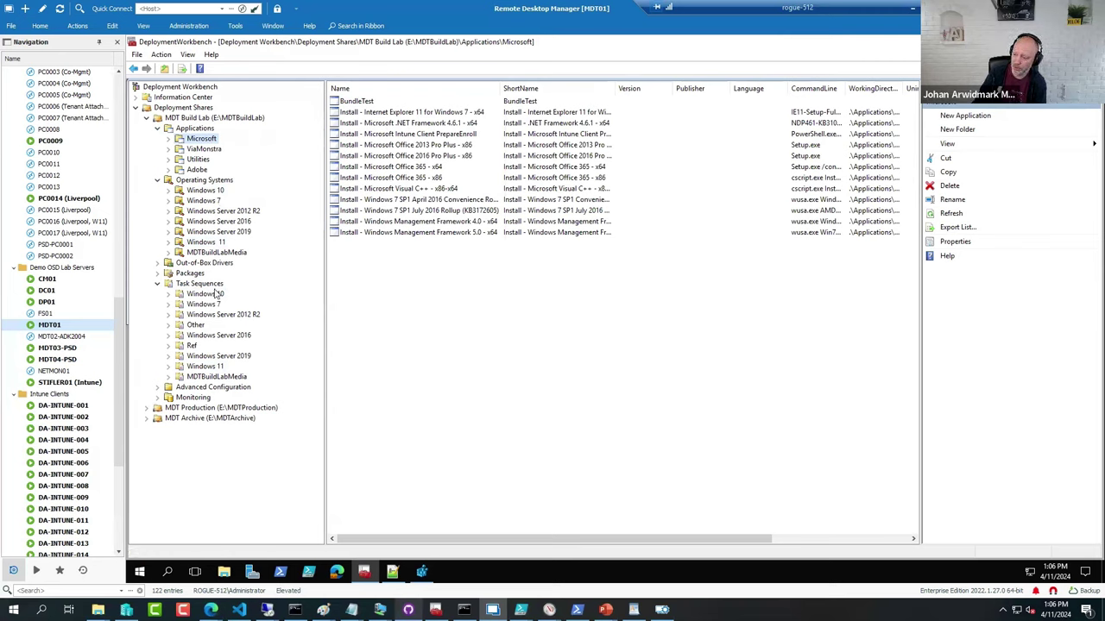
{"action": "left_click", "coordinate": [205, 369]}
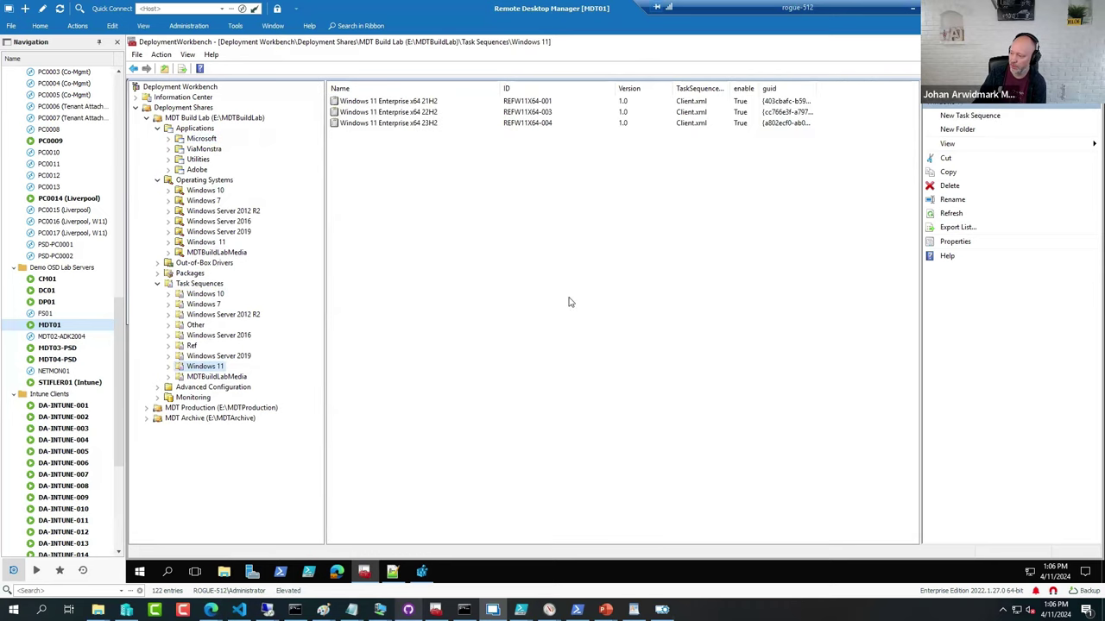
Step: Review the 23H2 sequence's Install Operating System, Adobe Acrobat Reader, Execute Sysprep and Create WIM steps
{"action": "double_click", "coordinate": [403, 123]}
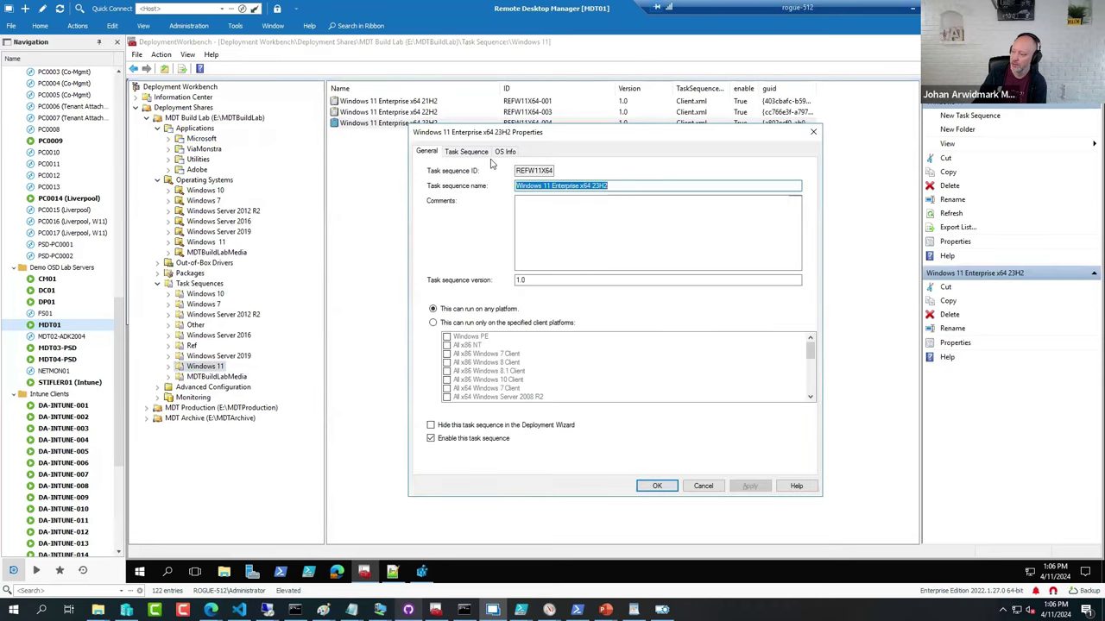
{"action": "left_click", "coordinate": [460, 155]}
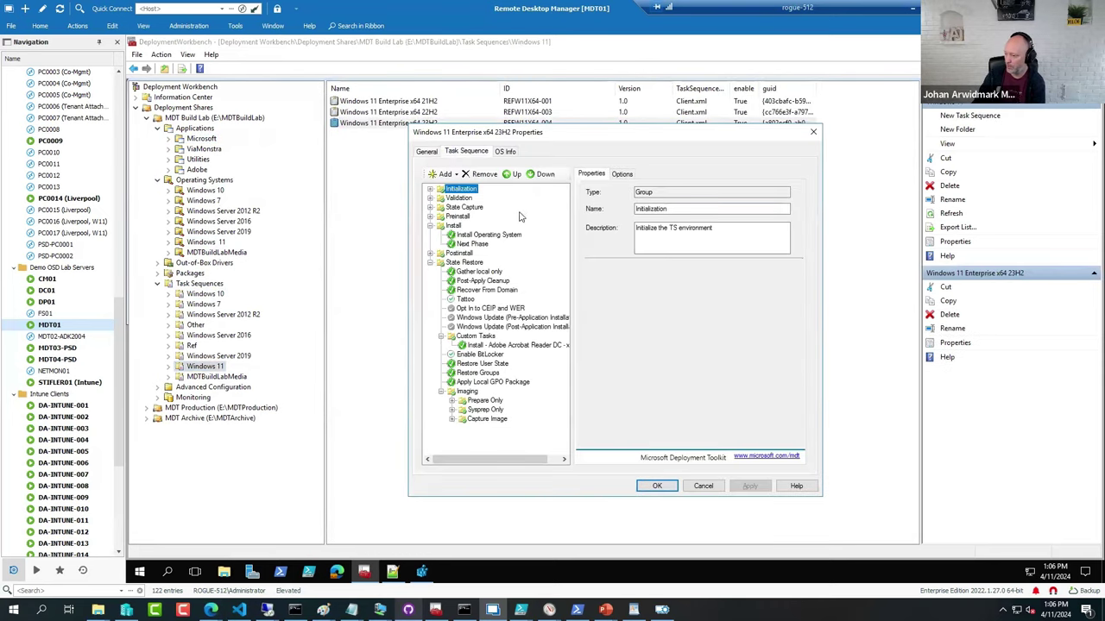
{"action": "left_click", "coordinate": [506, 238]}
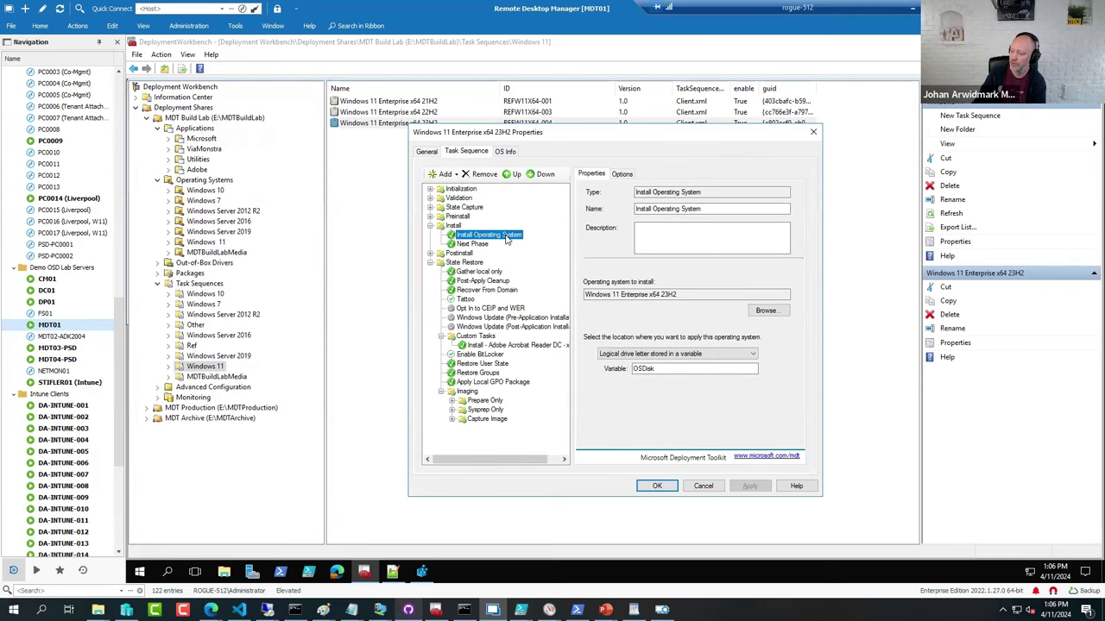
{"action": "left_click", "coordinate": [488, 346]}
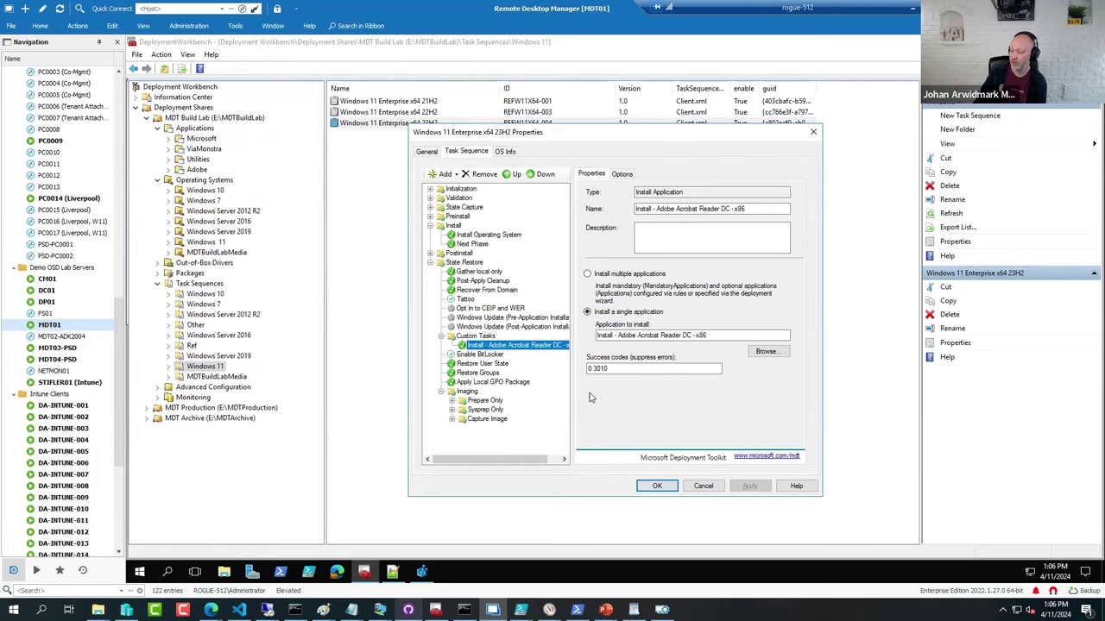
{"action": "left_click", "coordinate": [451, 419]}
{"action": "left_click", "coordinate": [502, 410]}
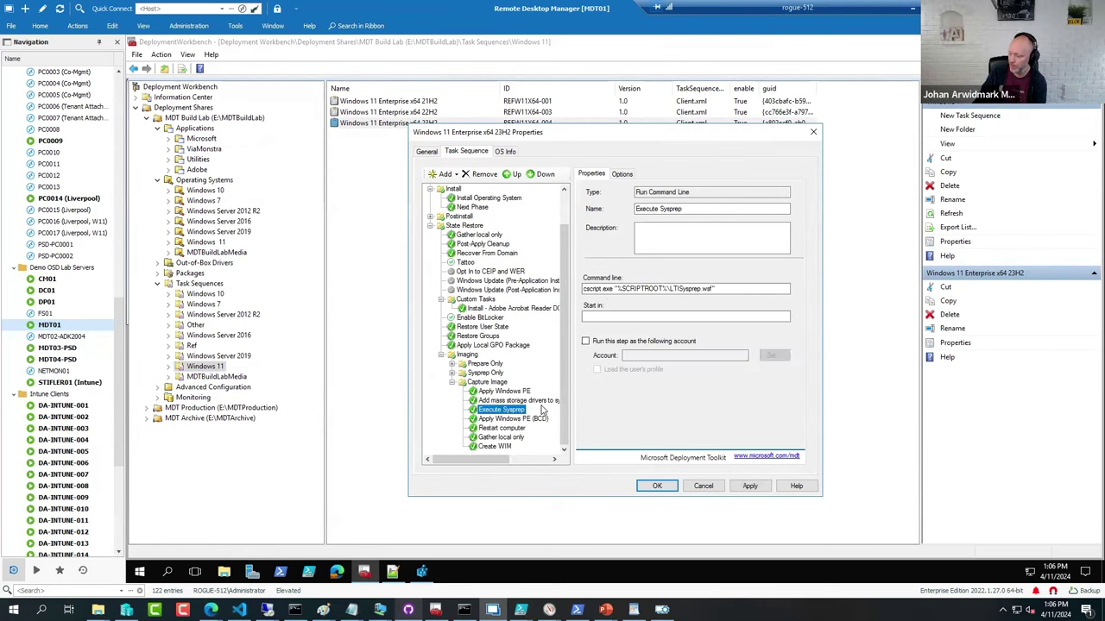
{"action": "left_click", "coordinate": [493, 446]}
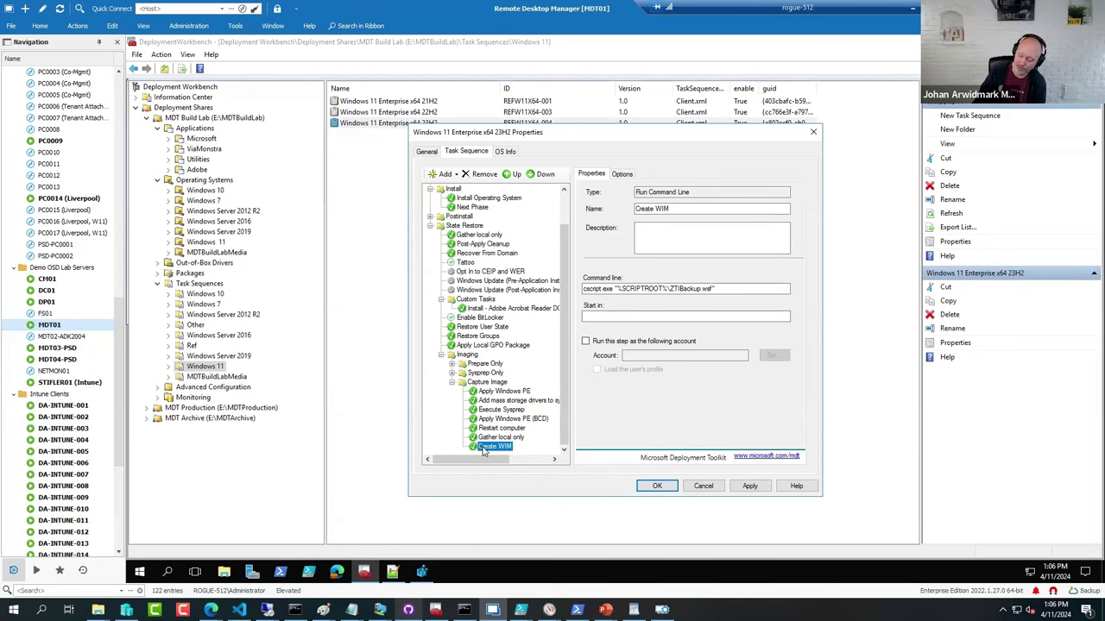